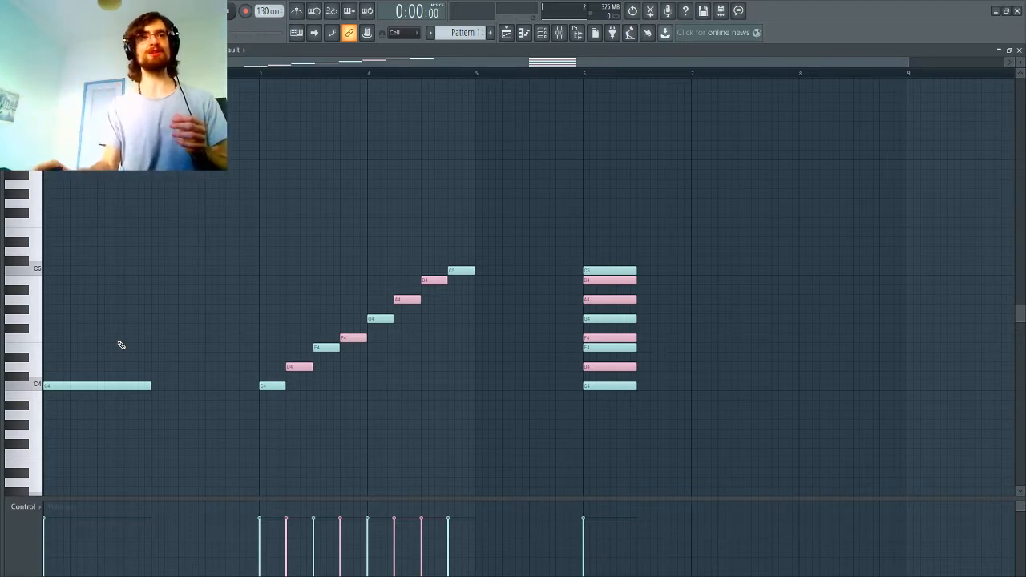
Step: Open Edison and record the long C4 note from the start of the piano roll into it
{"action": "scroll", "coordinate": [119, 344], "scroll_direction": "down", "scroll_amount": 3}
{"action": "scroll", "coordinate": [86, 314], "scroll_direction": "up", "scroll_amount": 2}
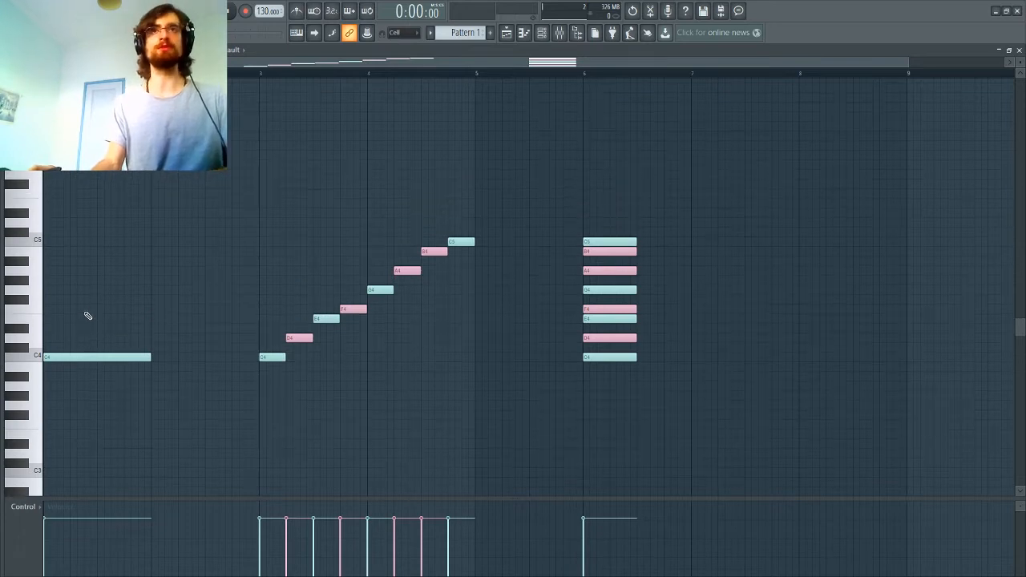
{"action": "left_click", "coordinate": [650, 13]}
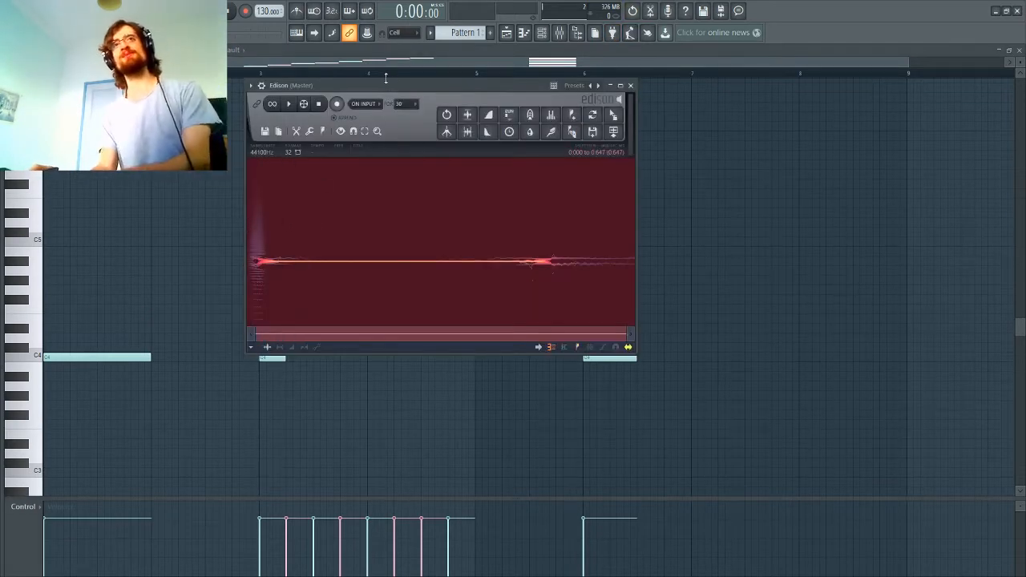
{"action": "left_click_drag", "start_coordinate": [391, 91], "coordinate": [518, 133]}
{"action": "left_click", "coordinate": [462, 146]}
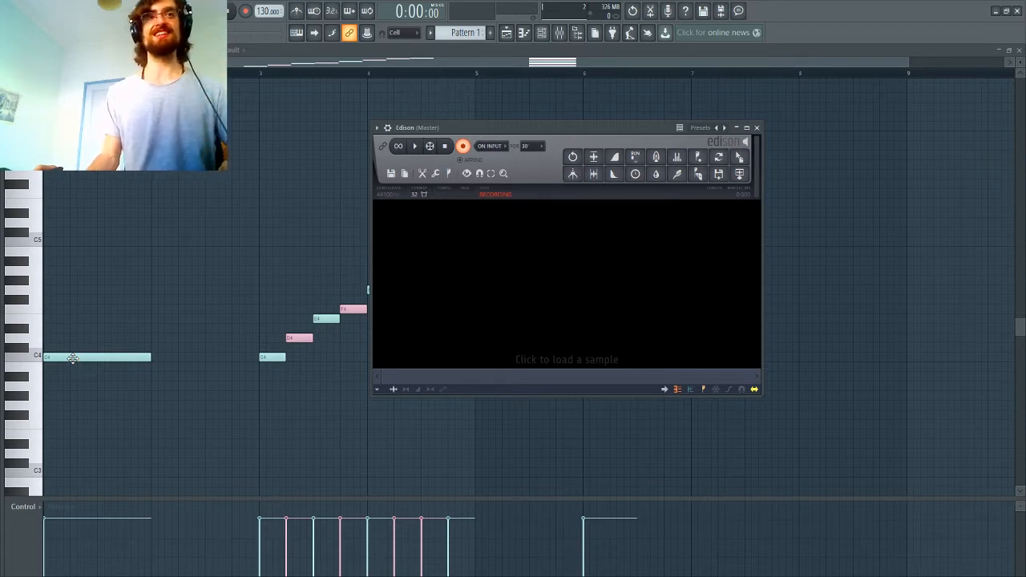
{"action": "left_click", "coordinate": [72, 358]}
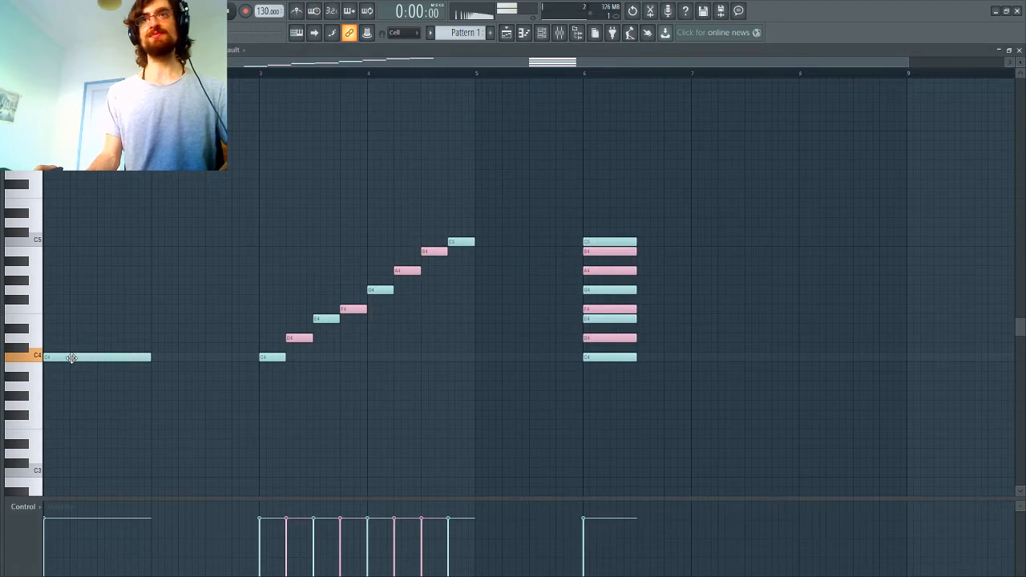
{"action": "left_click", "coordinate": [651, 12]}
{"action": "left_click", "coordinate": [462, 147]}
Step: Delete the silence after the recorded note and select the whole remaining sample
{"action": "left_click", "coordinate": [529, 313]}
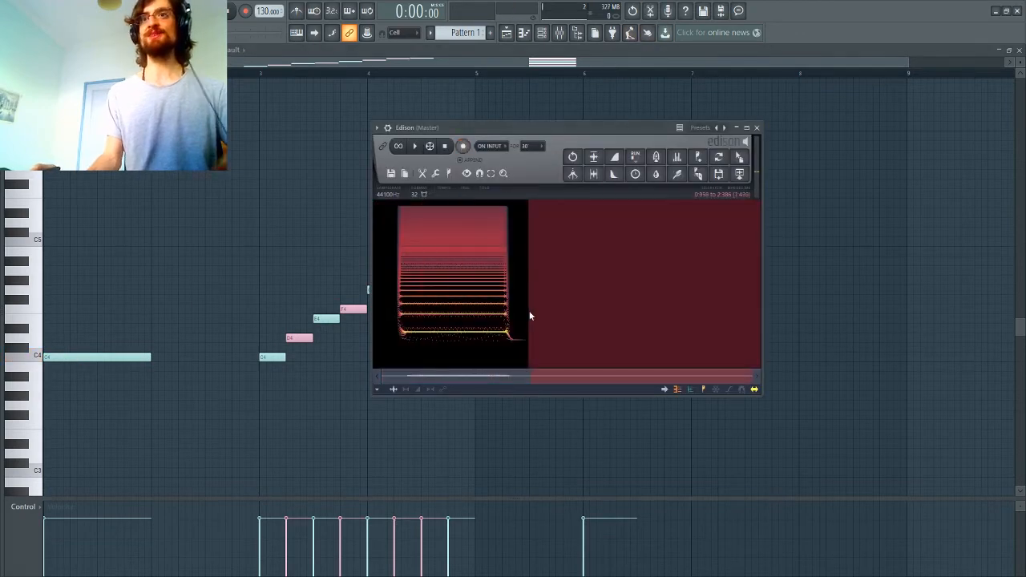
{"action": "key", "text": "Delete"}
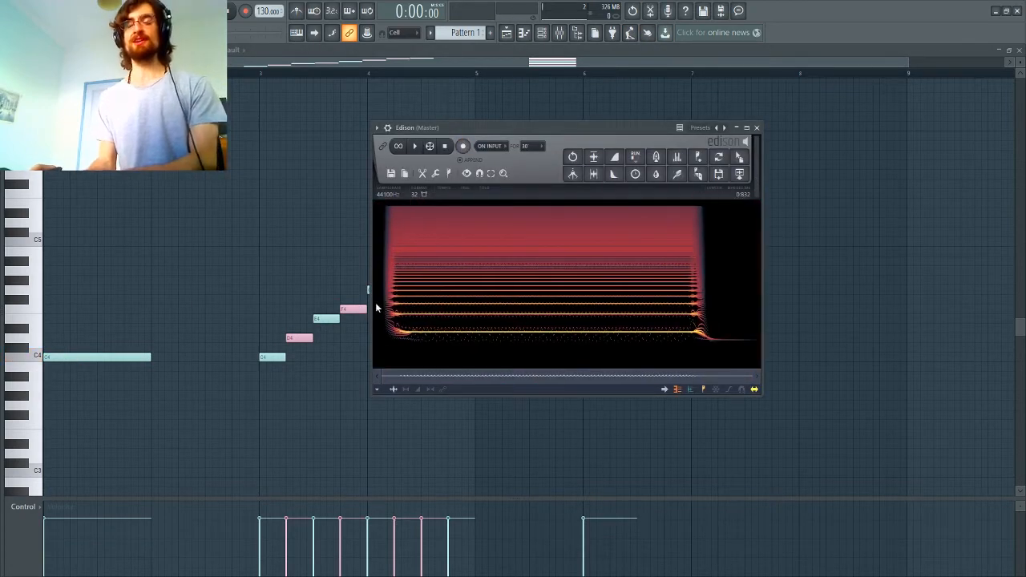
{"action": "left_click_drag", "start_coordinate": [384, 300], "coordinate": [857, 291]}
{"action": "left_click_drag", "start_coordinate": [757, 286], "coordinate": [363, 286]}
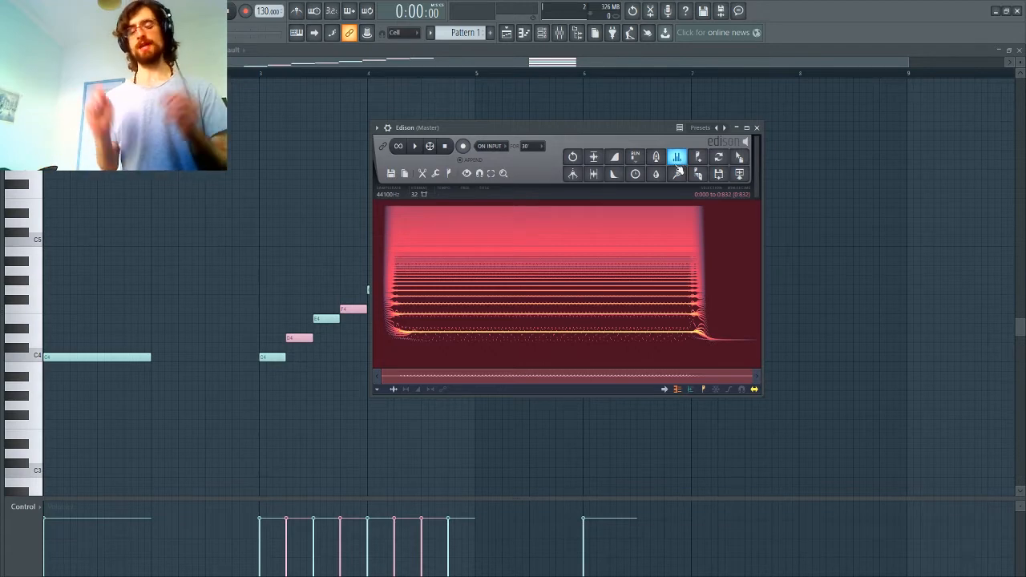
Step: Reset the sample's equalizer curve, cut it just below the third harmonic and delete the points around the fundamental
{"action": "left_click", "coordinate": [678, 159]}
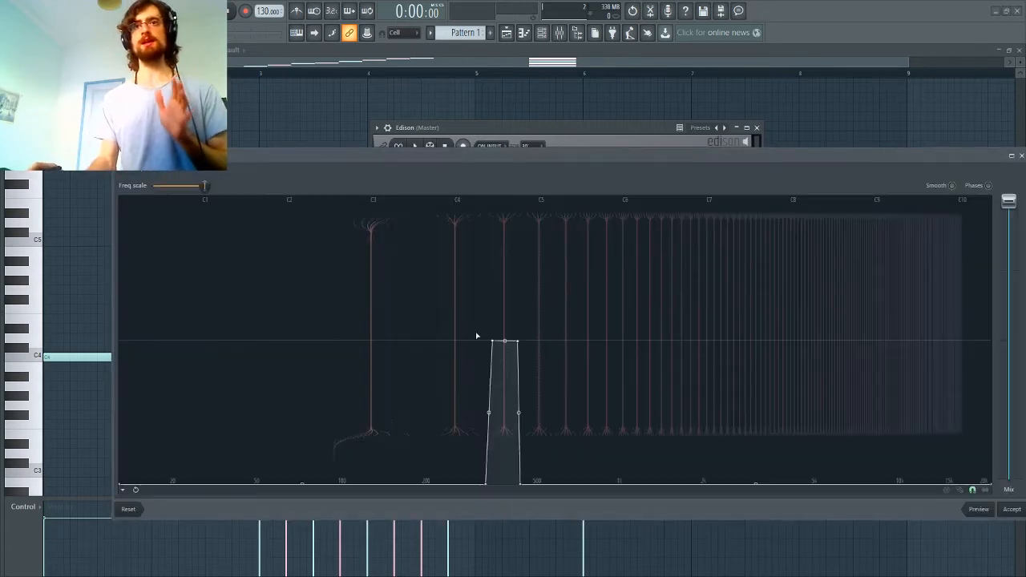
{"action": "left_click", "coordinate": [129, 510]}
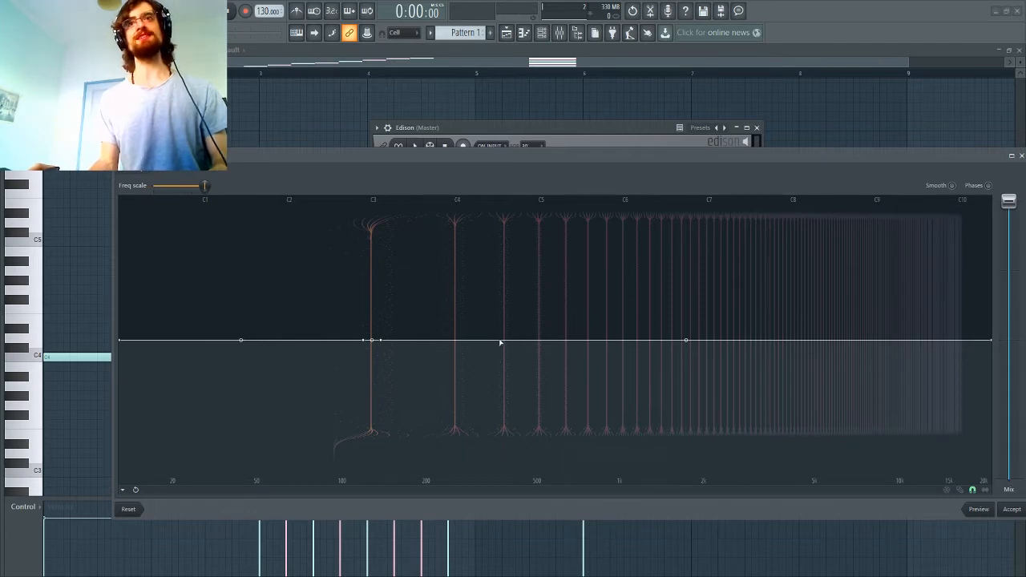
{"action": "left_click_drag", "start_coordinate": [508, 340], "coordinate": [491, 506]}
{"action": "right_click", "coordinate": [372, 343]}
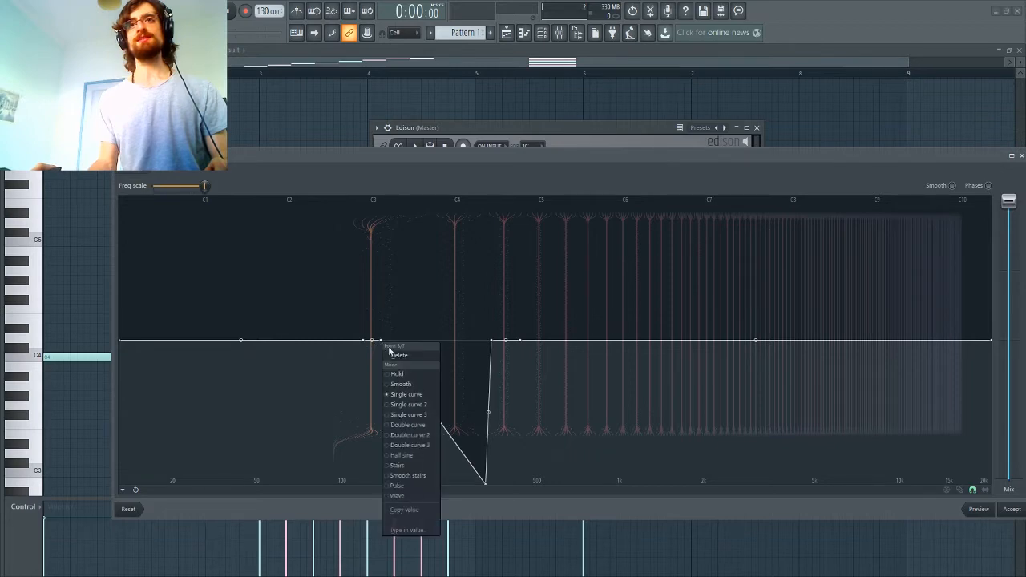
{"action": "left_click", "coordinate": [392, 356]}
{"action": "right_click", "coordinate": [366, 343]}
{"action": "left_click", "coordinate": [393, 355]}
Step: Lower the rest of the curve so only the third harmonic passes, apply the equalization and play the sample
{"action": "left_click_drag", "start_coordinate": [519, 340], "coordinate": [530, 497]}
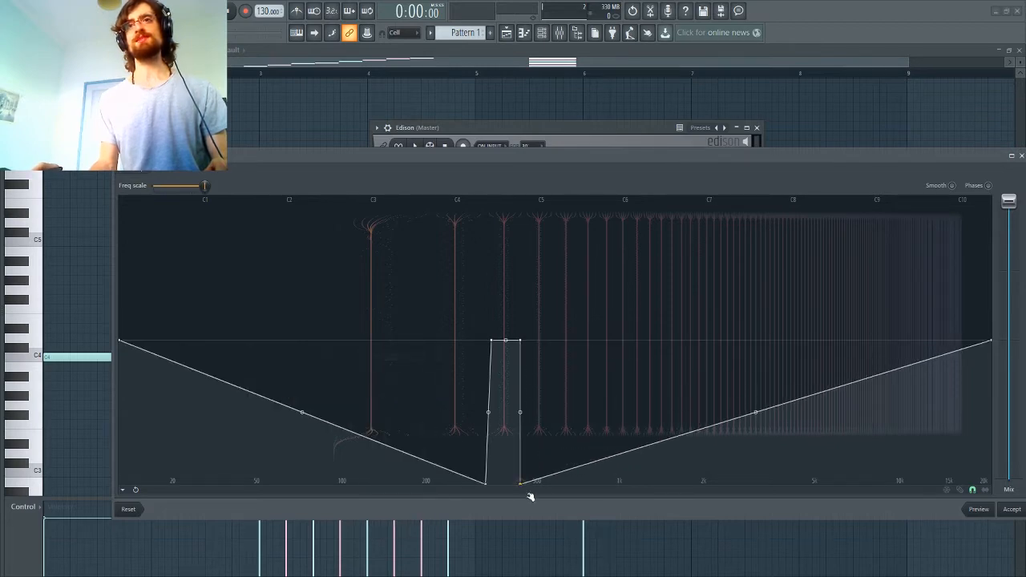
{"action": "left_click_drag", "start_coordinate": [122, 346], "coordinate": [105, 519]}
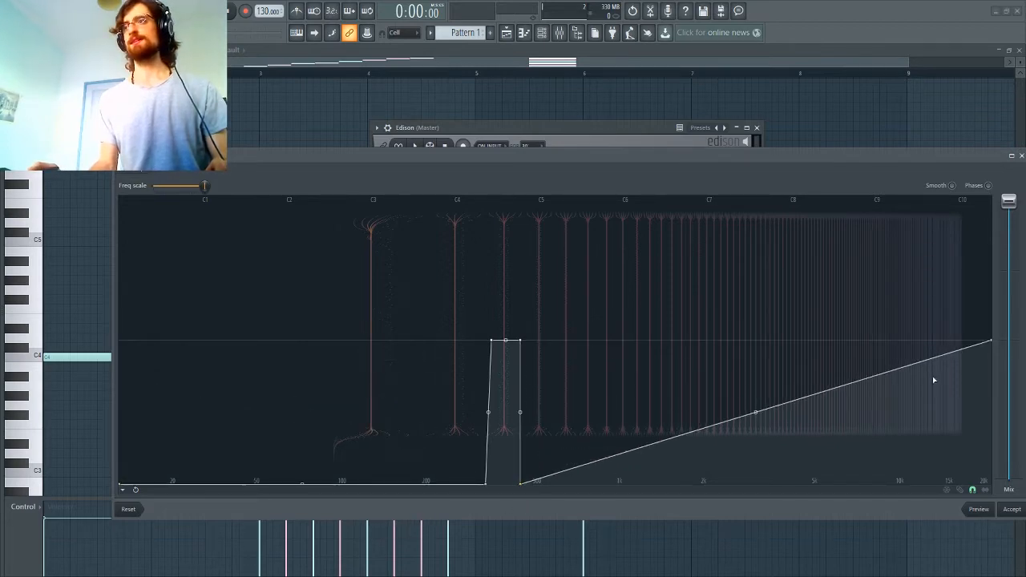
{"action": "left_click_drag", "start_coordinate": [993, 341], "coordinate": [999, 486]}
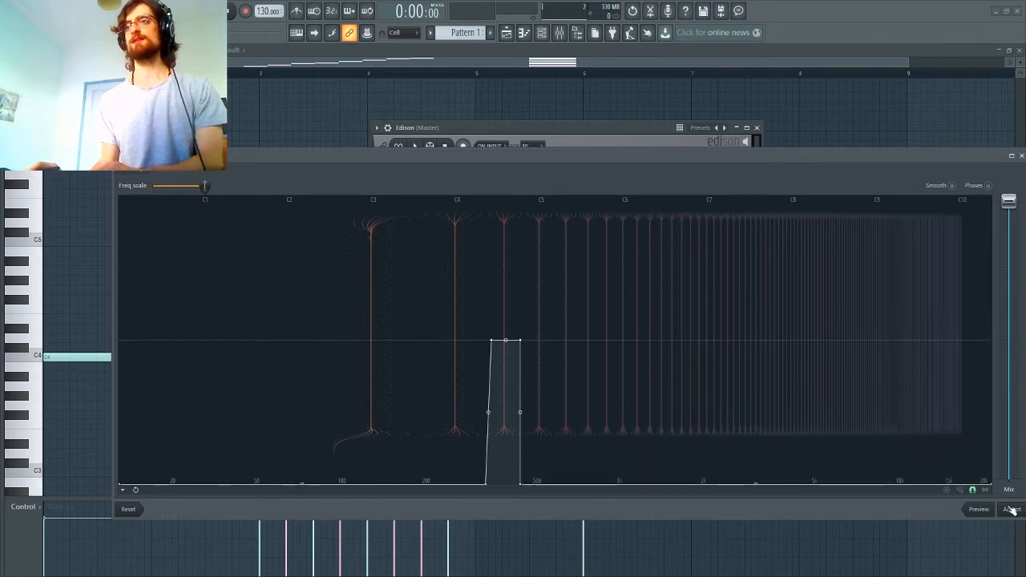
{"action": "left_click", "coordinate": [1012, 510]}
{"action": "key", "text": "space"}
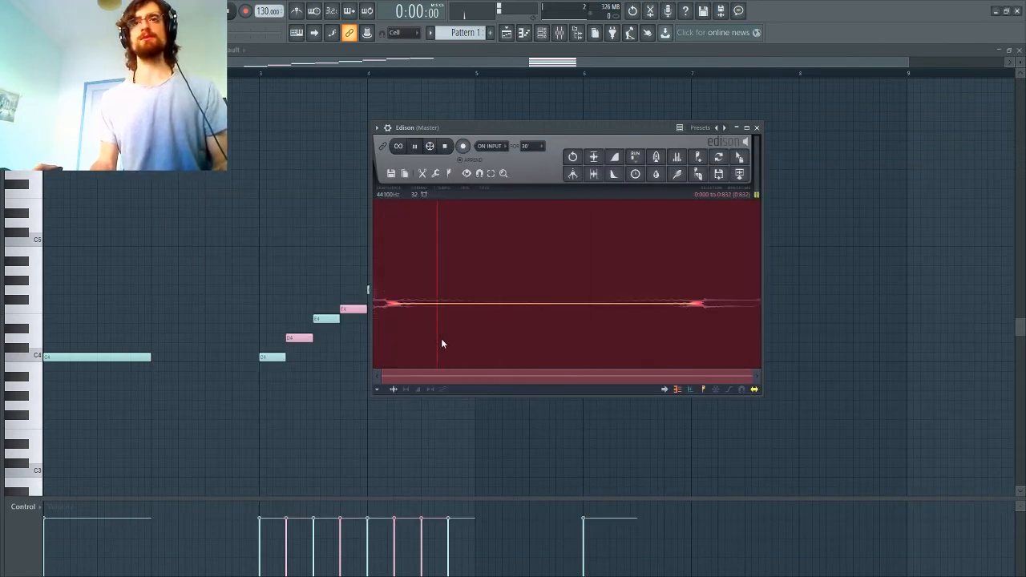
{"action": "key", "text": "space"}
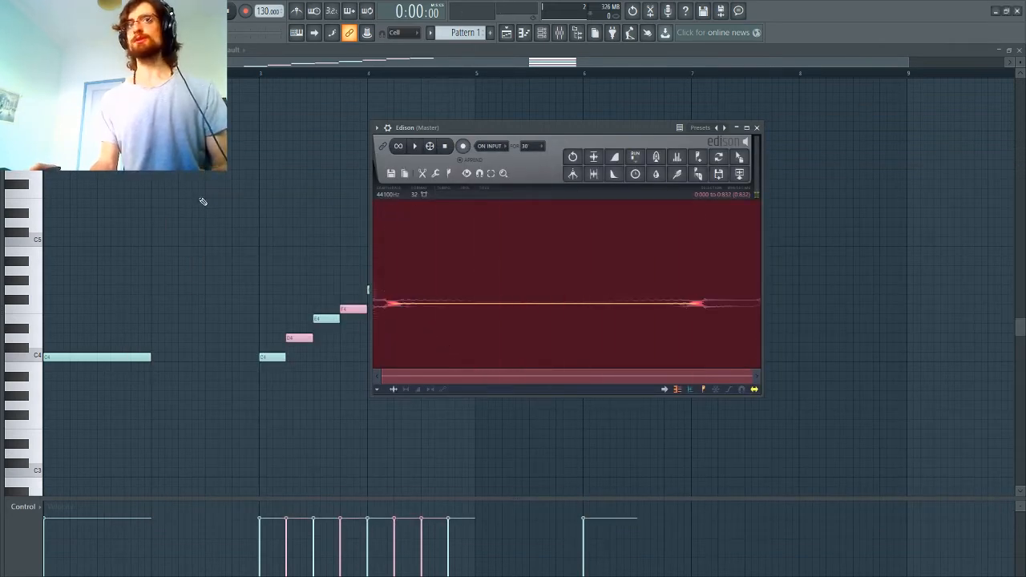
Step: Preview the long C4 note, add an equally long G4 note above it for comparison and remove it again
{"action": "left_click", "coordinate": [88, 356]}
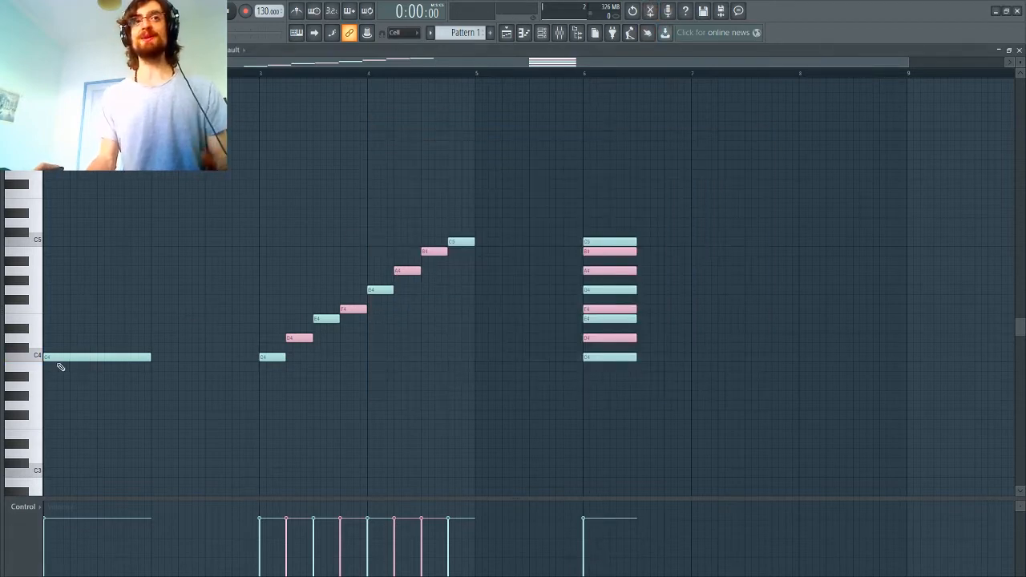
{"action": "left_click", "coordinate": [52, 289]}
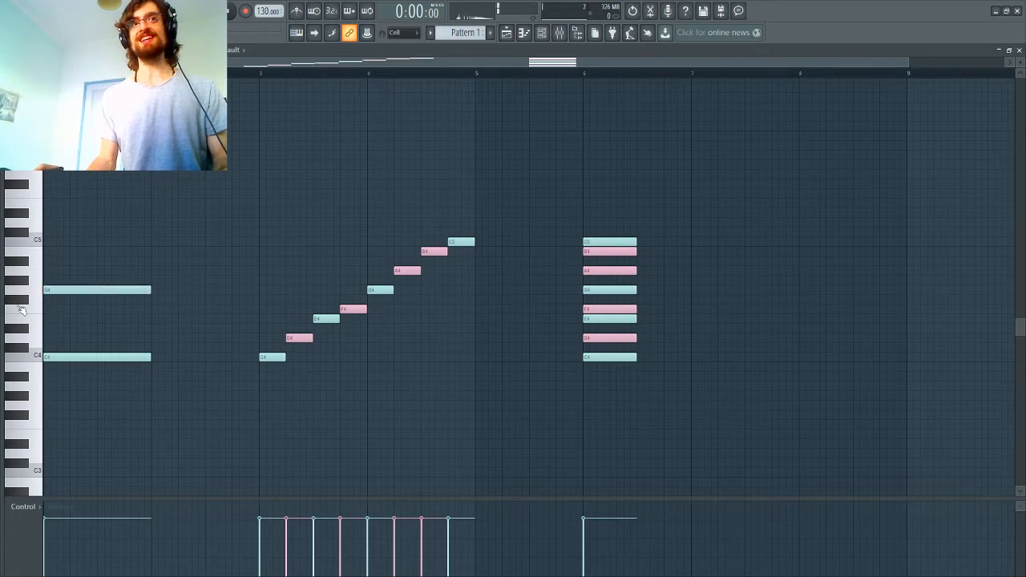
{"action": "key", "text": "space"}
{"action": "key", "text": "space"}
{"action": "right_click", "coordinate": [86, 291]}
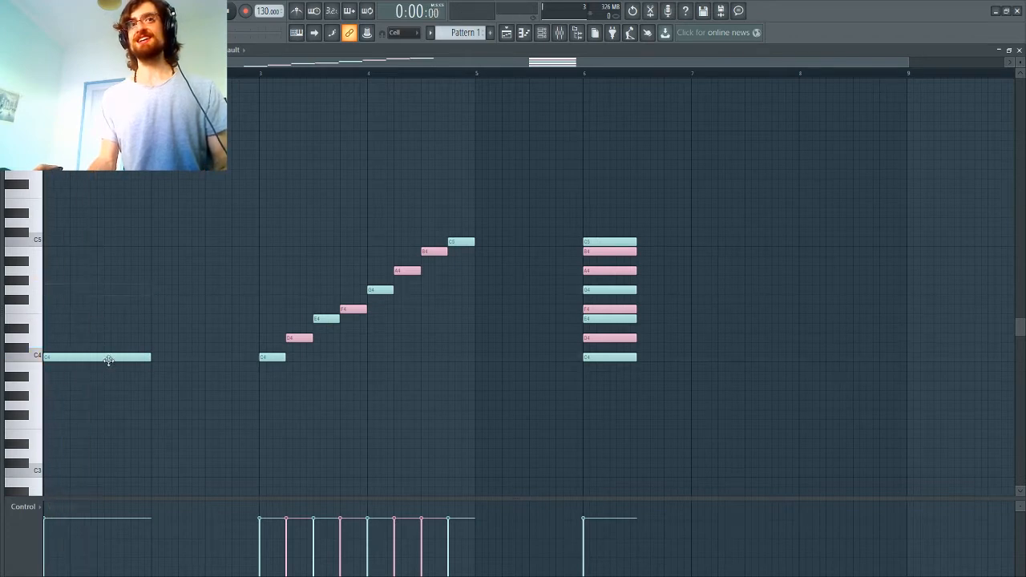
Step: Shorten the first C4 note to one beat, add a one-beat G4 note at the start of bar 2 and play the pattern
{"action": "left_click_drag", "start_coordinate": [148, 359], "coordinate": [73, 369]}
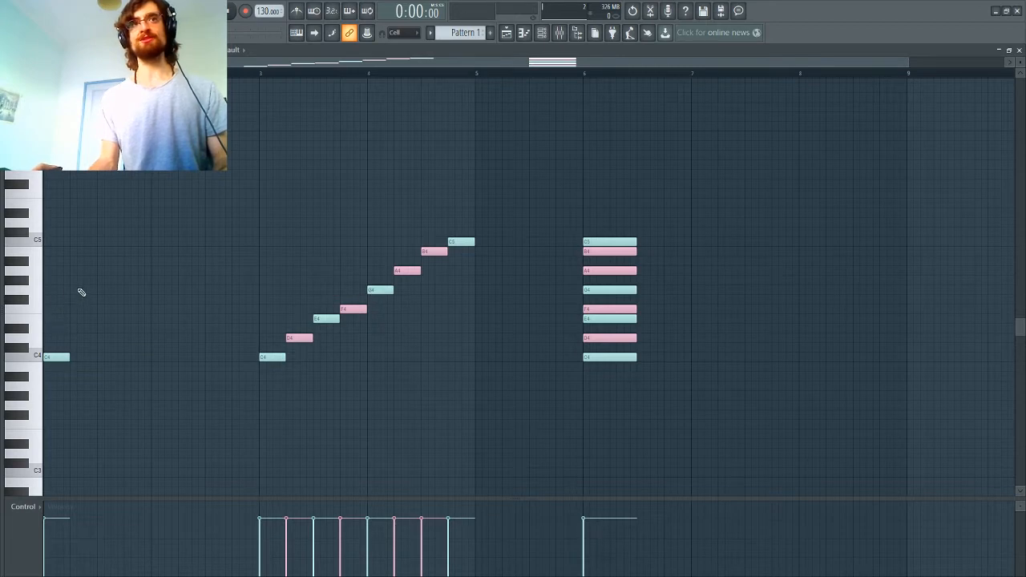
{"action": "left_click", "coordinate": [155, 290]}
{"action": "key", "text": "space"}
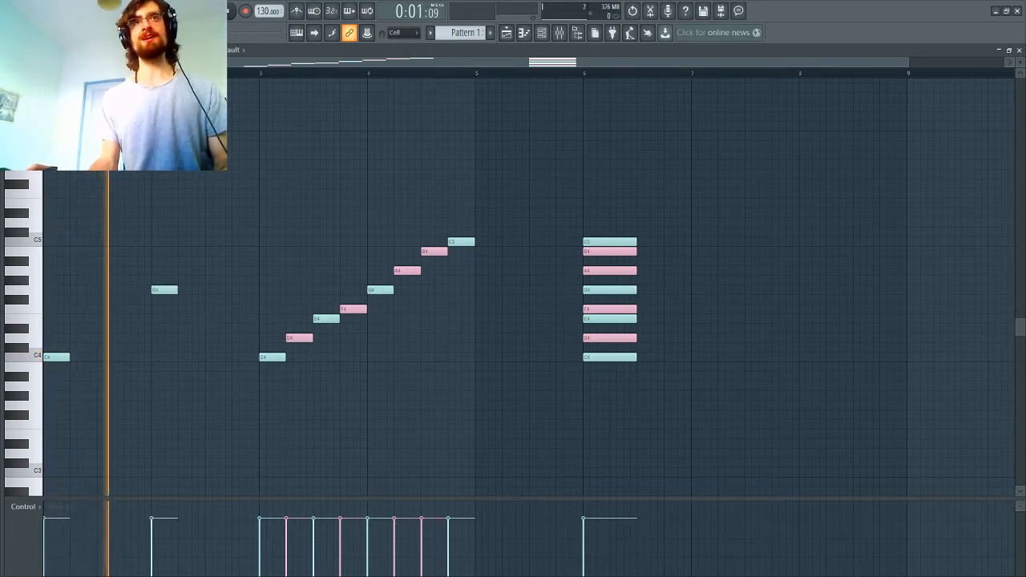
{"action": "key", "text": "space"}
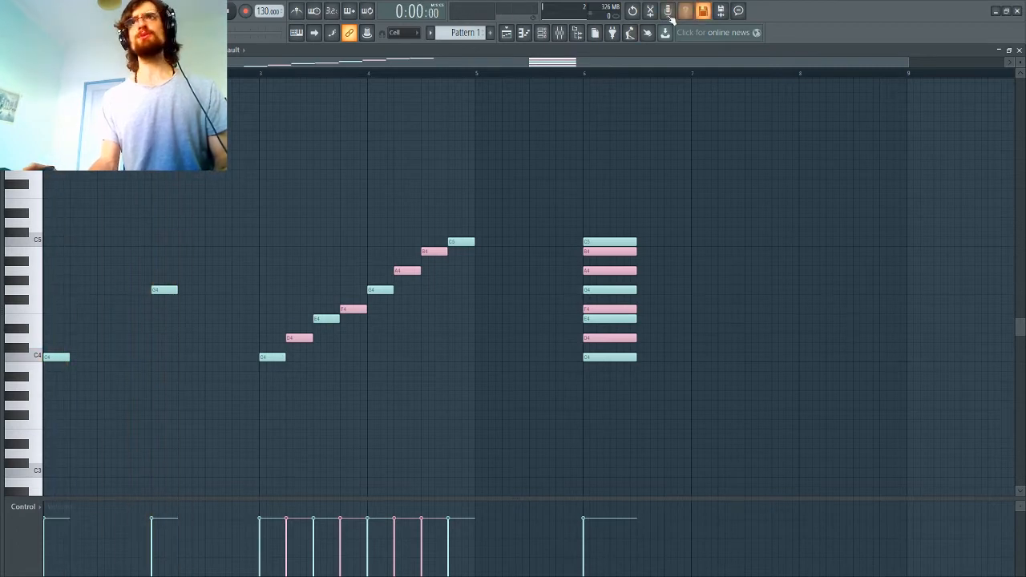
Step: Undo the equalization of the recording in Edison and reset the equalizer curve to flat
{"action": "left_click", "coordinate": [650, 11]}
{"action": "key", "text": "ctrl+z"}
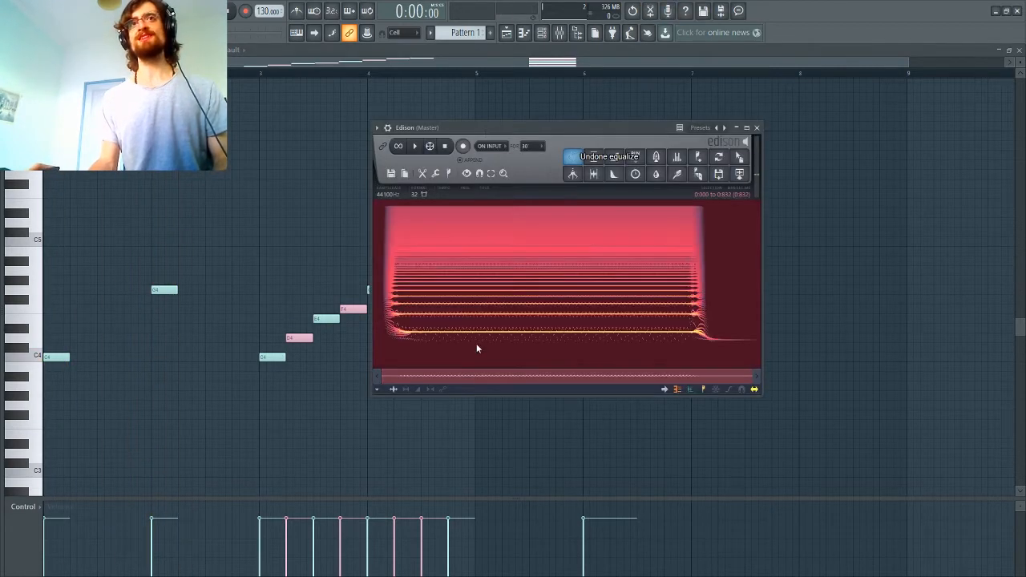
{"action": "left_click", "coordinate": [678, 174]}
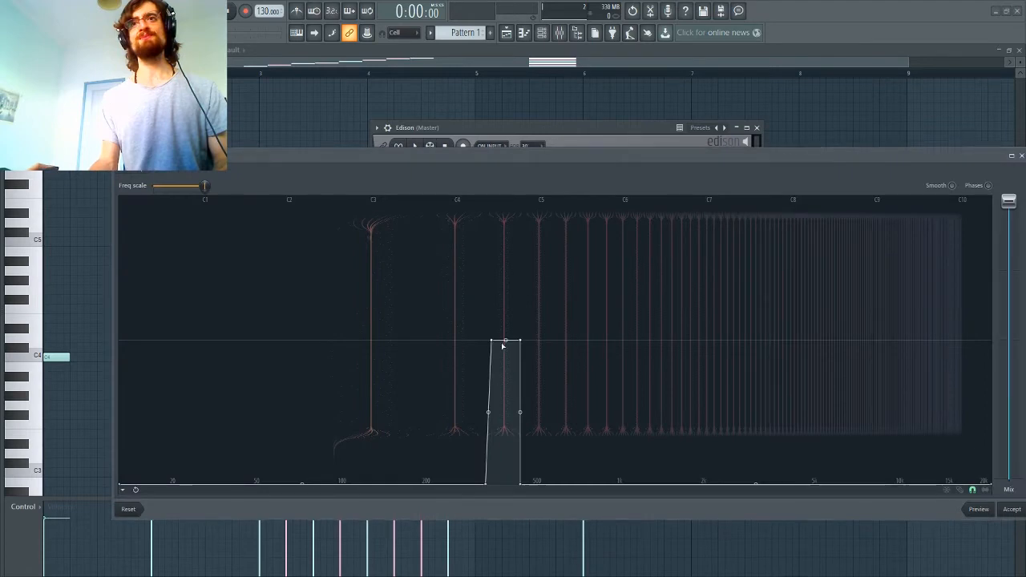
{"action": "left_click", "coordinate": [129, 510]}
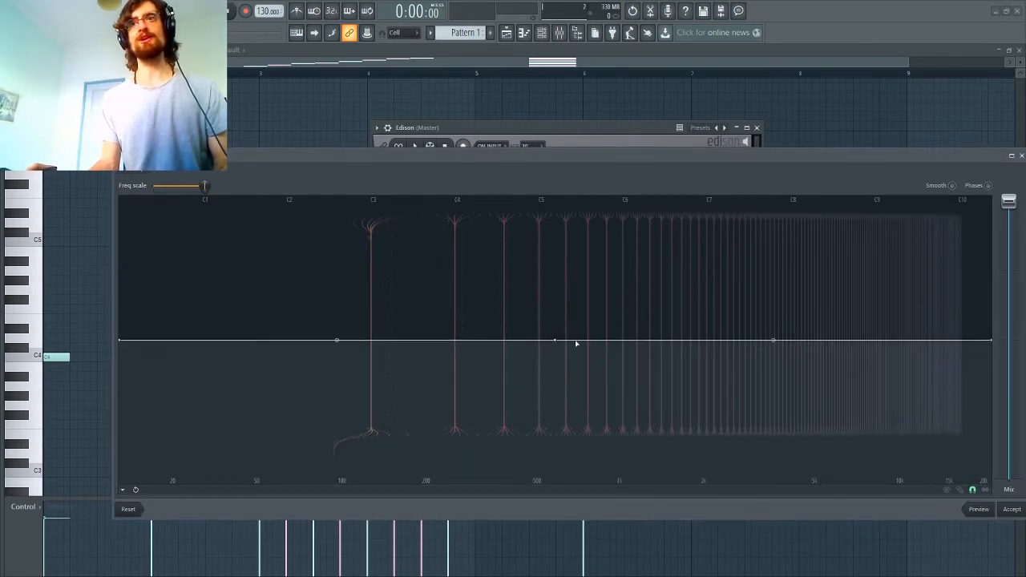
Step: Equalize the sample so that only the fifth harmonic passes and everything else is silenced, and play it
{"action": "left_click_drag", "start_coordinate": [555, 340], "coordinate": [559, 500]}
{"action": "left_click_drag", "start_coordinate": [130, 345], "coordinate": [114, 479]}
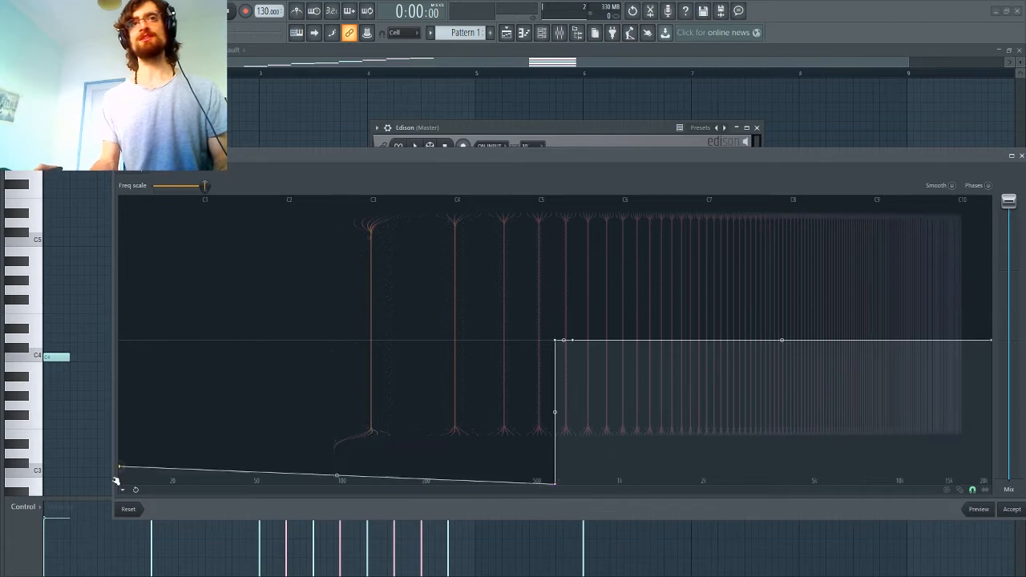
{"action": "left_click_drag", "start_coordinate": [572, 340], "coordinate": [587, 528]}
{"action": "left_click_drag", "start_coordinate": [905, 371], "coordinate": [1008, 522]}
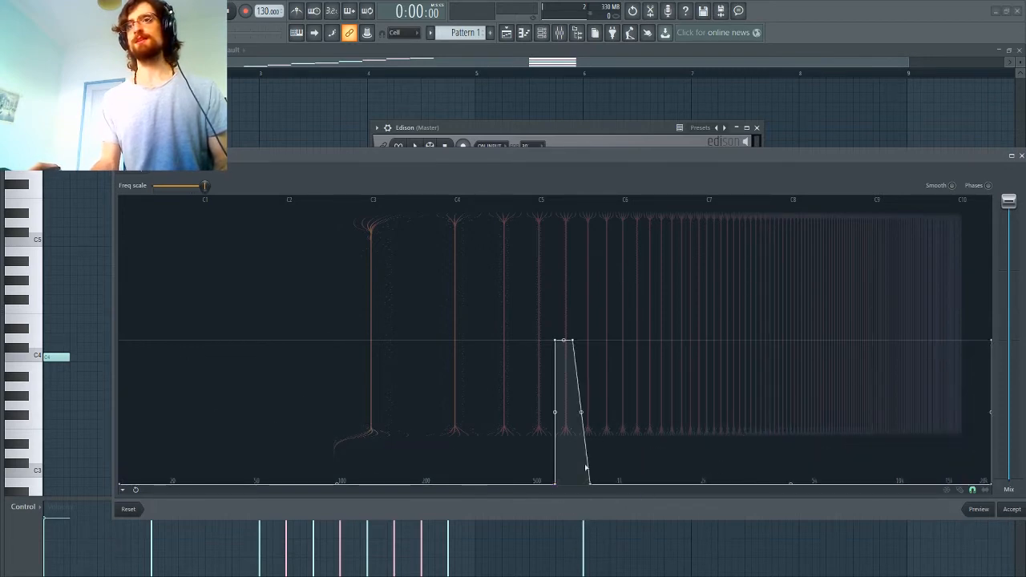
{"action": "left_click_drag", "start_coordinate": [589, 485], "coordinate": [552, 492]}
{"action": "key", "text": "space"}
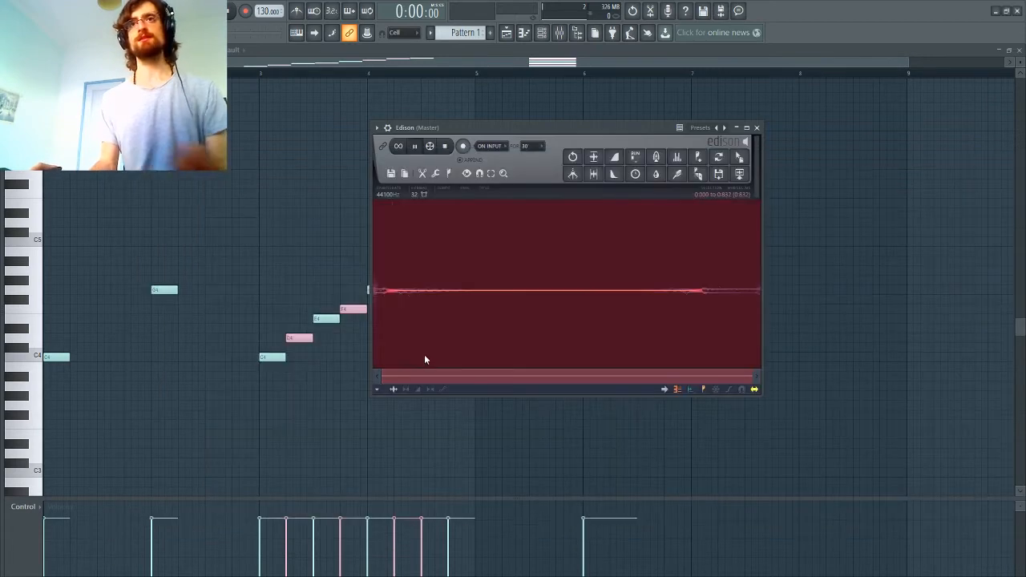
Step: Add a one-beat E4 note on the third beat of bar 1, between C4 and G4, and play the pattern
{"action": "left_click", "coordinate": [57, 360]}
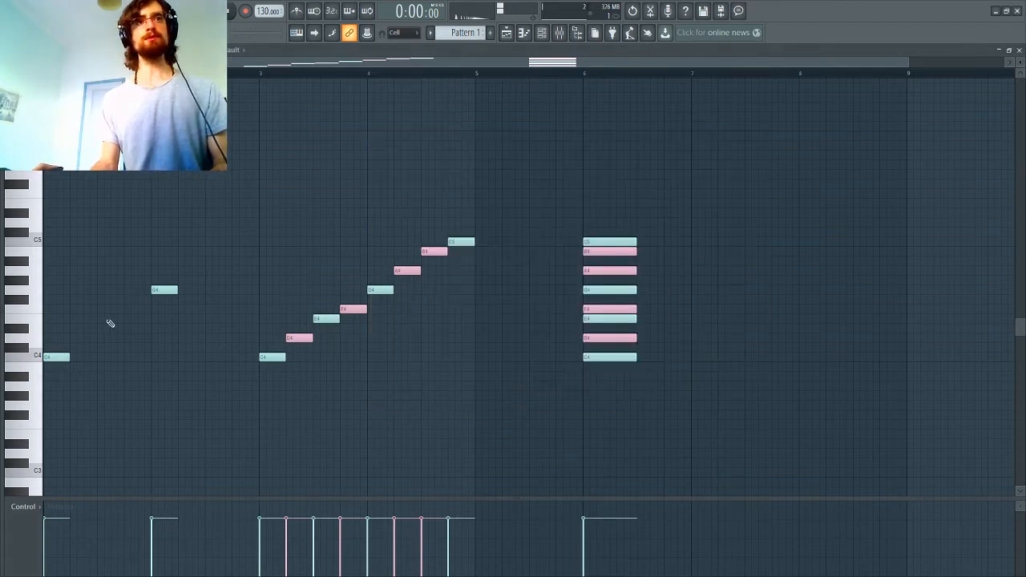
{"action": "left_click_drag", "start_coordinate": [104, 322], "coordinate": [98, 319]}
{"action": "key", "text": "space"}
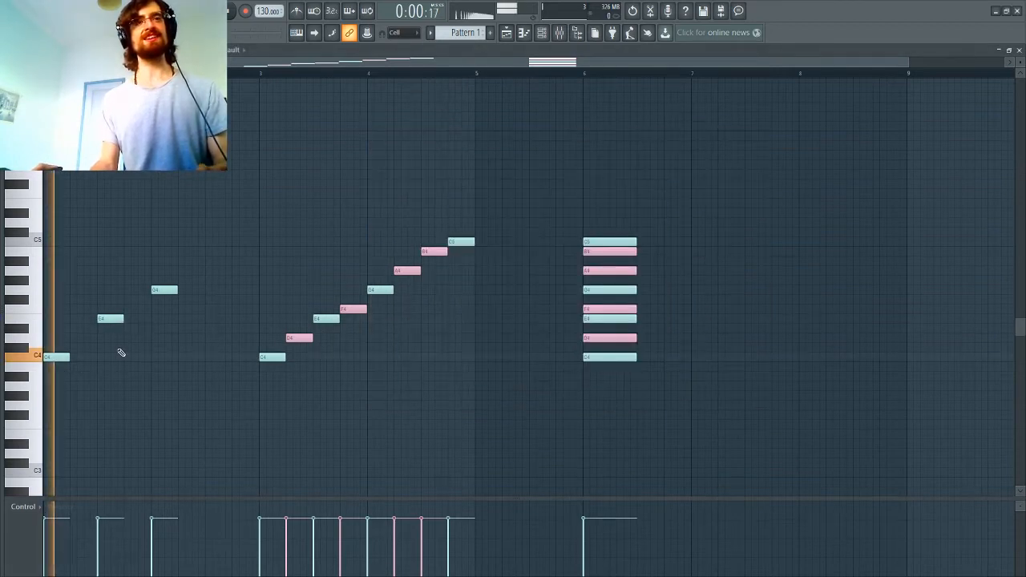
{"action": "key", "text": "space"}
{"action": "key", "text": "space"}
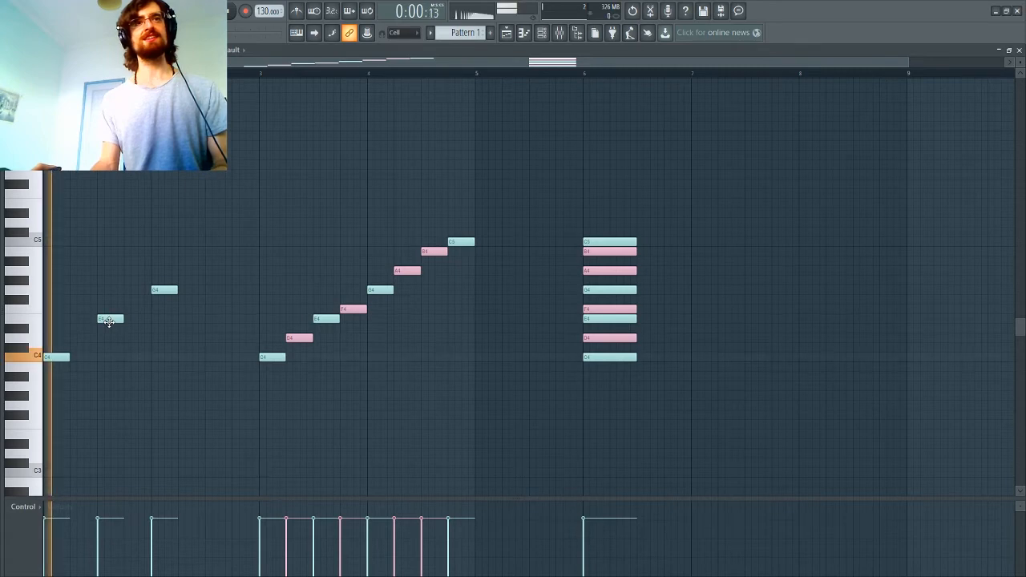
{"action": "key", "text": "space"}
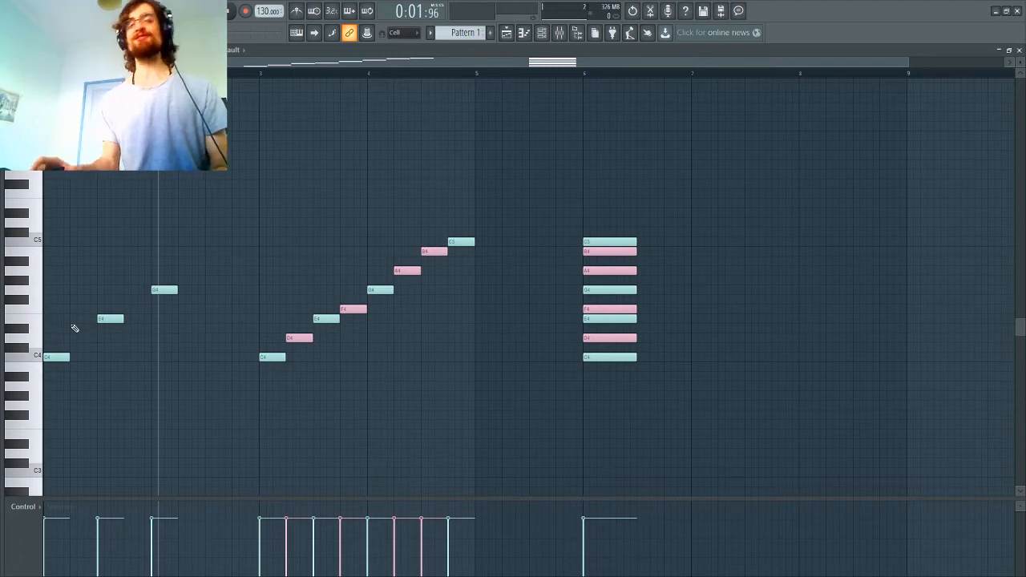
Step: Stack E4 and G4 over the first C4 note, delete the G4 in bar 2 and play the chord
{"action": "left_click_drag", "start_coordinate": [104, 319], "coordinate": [50, 319]}
{"action": "left_click", "coordinate": [68, 288]}
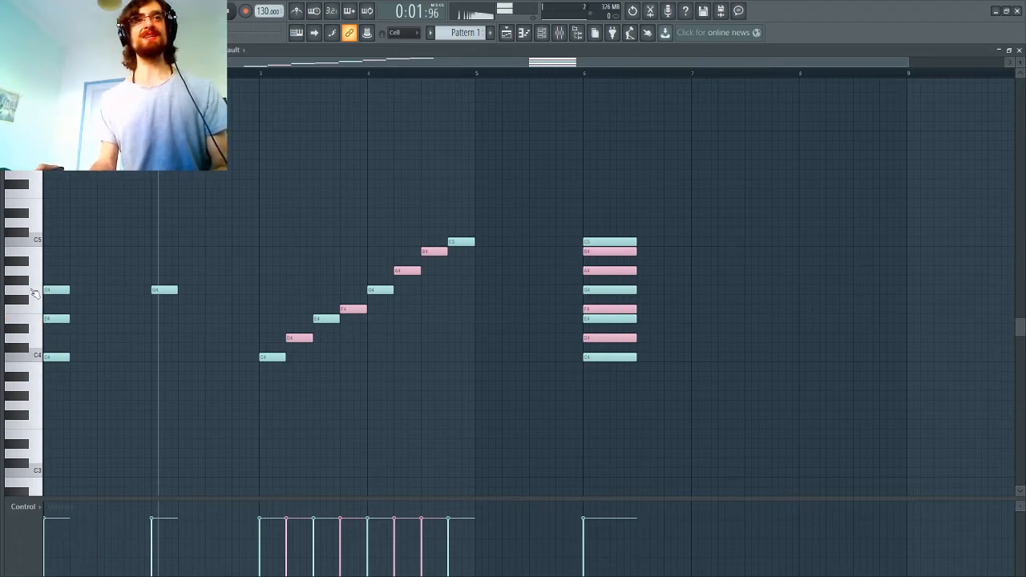
{"action": "right_click", "coordinate": [164, 289]}
{"action": "key", "text": "space"}
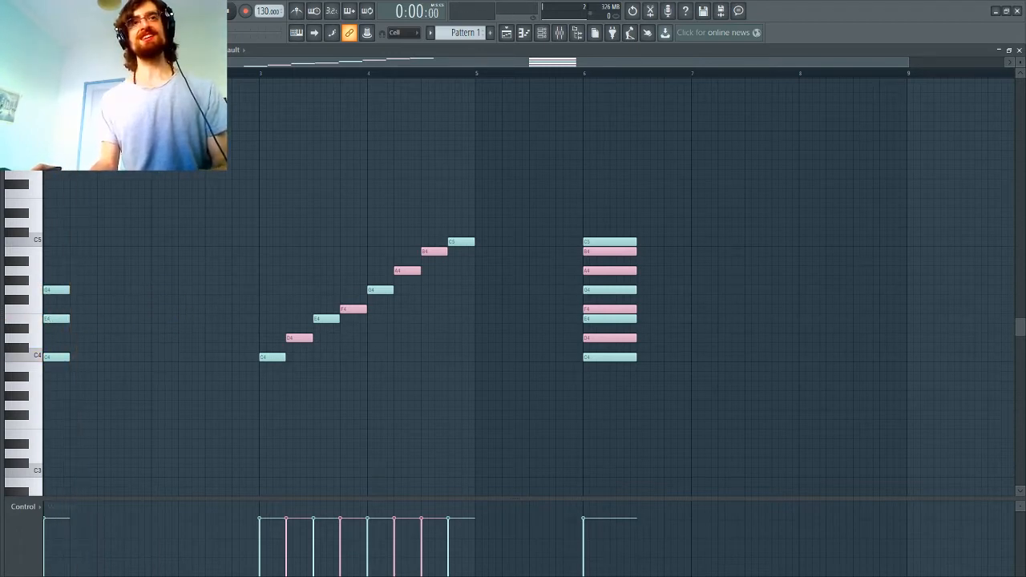
{"action": "key", "text": "space"}
Step: Undo the chord edits to restore the separate C4, E4 and G4 notes
{"action": "key", "text": "ctrl+z"}
{"action": "key", "text": "ctrl+z"}
{"action": "key", "text": "ctrl+z"}
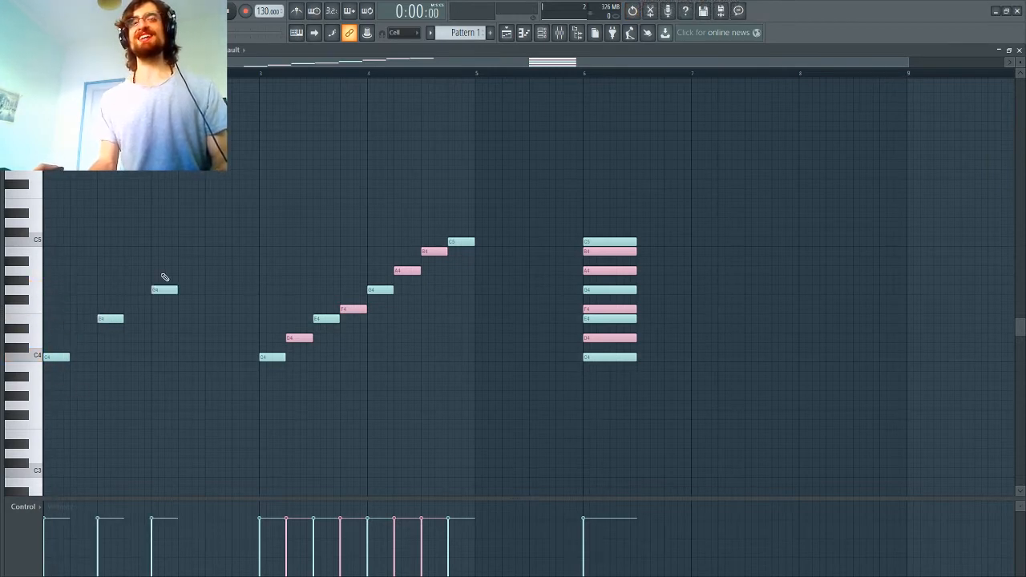
Step: Undo the fifth-harmonic equalization of the sample in Edison and reset the equalizer curve to flat
{"action": "left_click", "coordinate": [651, 12]}
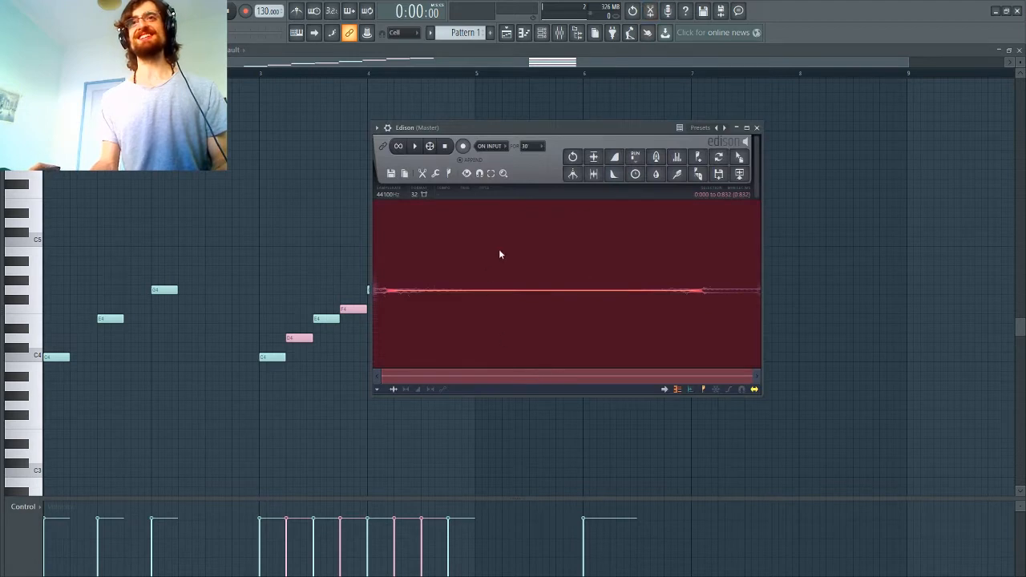
{"action": "key", "text": "ctrl+z"}
{"action": "left_click", "coordinate": [678, 173]}
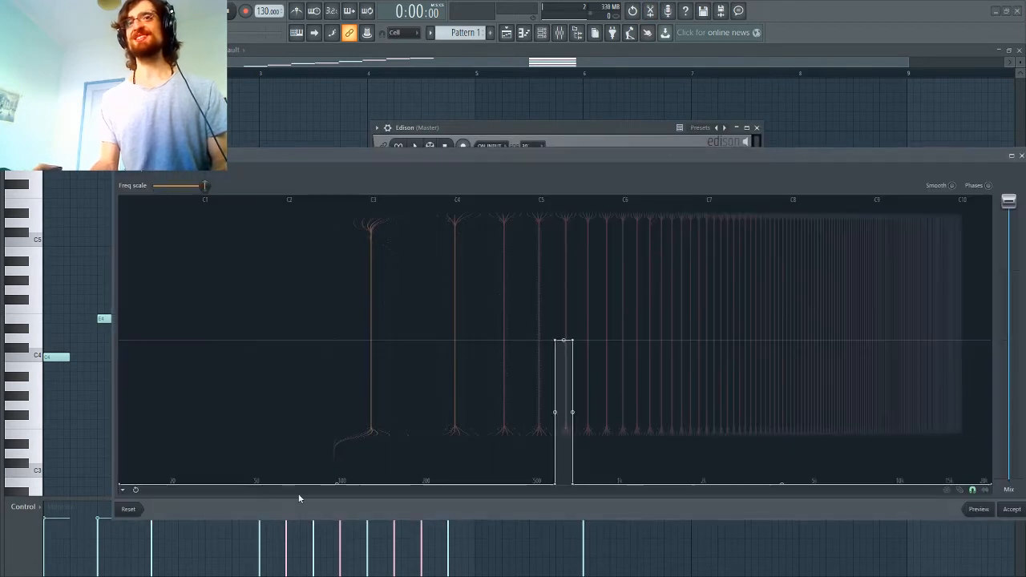
{"action": "left_click", "coordinate": [127, 511]}
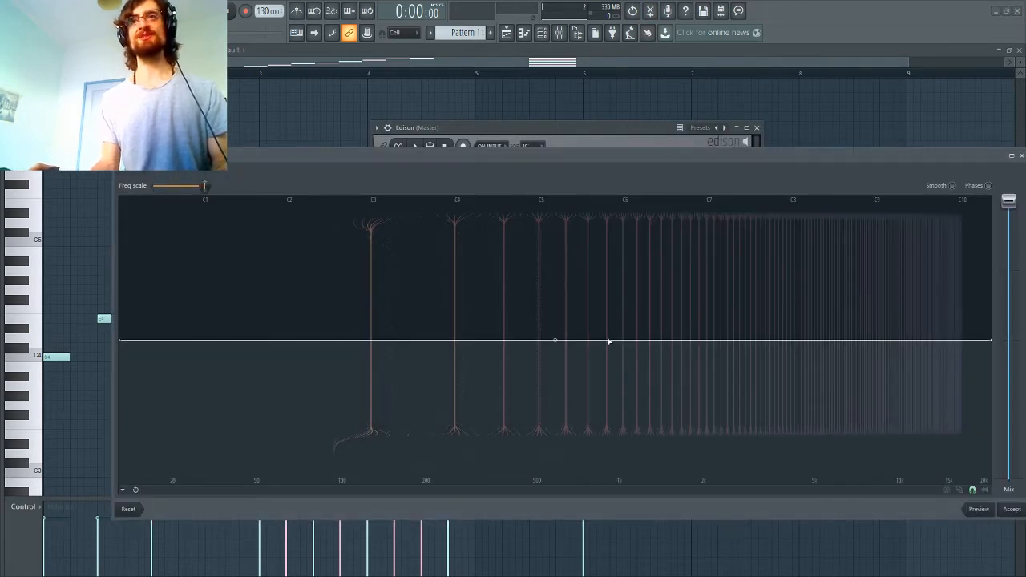
Step: Equalize the sample so that only the seventh harmonic passes and everything else is silenced, and play it
{"action": "left_click_drag", "start_coordinate": [593, 341], "coordinate": [629, 574]}
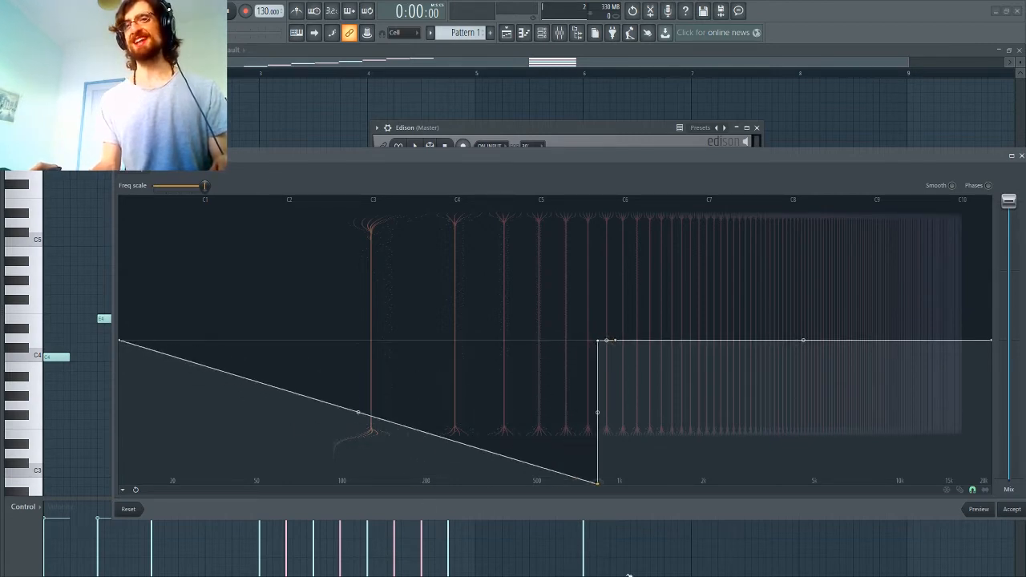
{"action": "left_click_drag", "start_coordinate": [121, 341], "coordinate": [121, 484]}
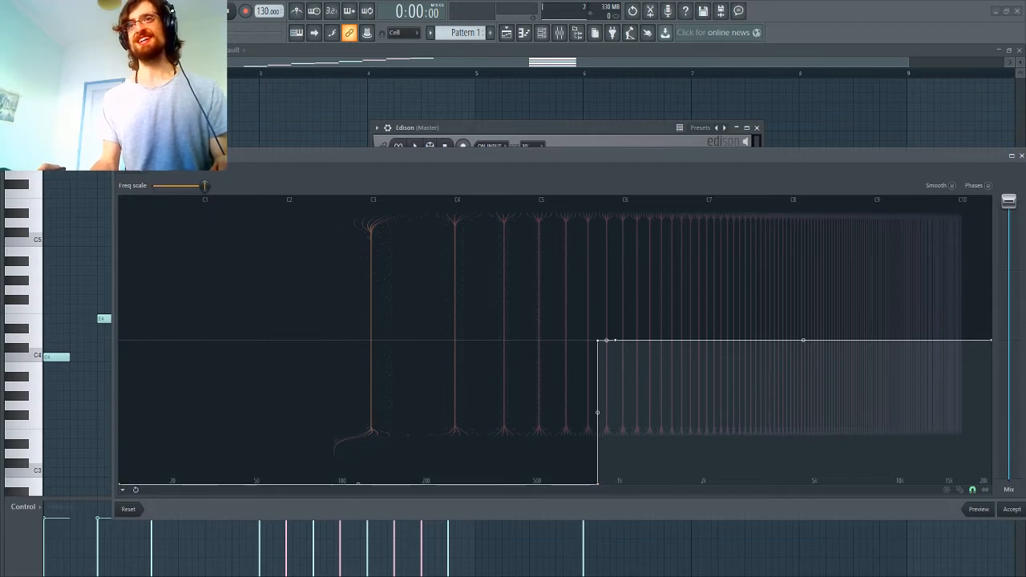
{"action": "left_click_drag", "start_coordinate": [614, 341], "coordinate": [615, 502]}
{"action": "right_click", "coordinate": [924, 468]}
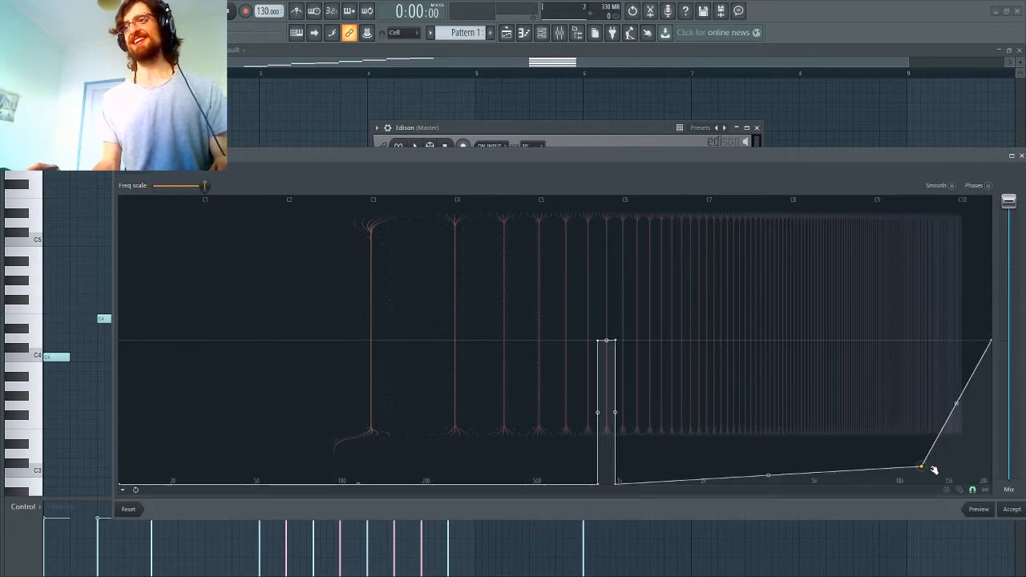
{"action": "left_click_drag", "start_coordinate": [926, 468], "coordinate": [992, 491]}
{"action": "left_click", "coordinate": [1011, 509]}
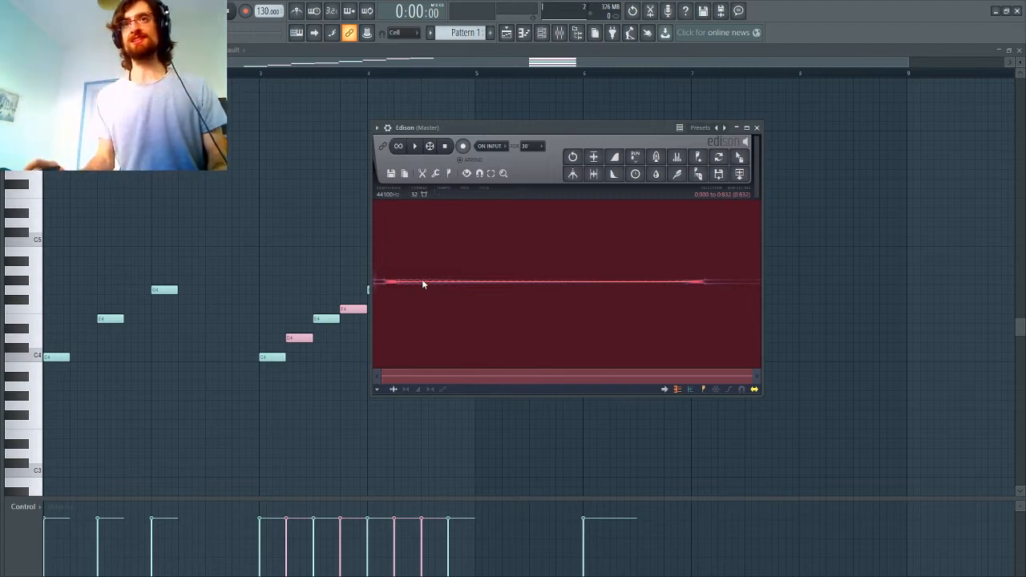
{"action": "key", "text": "space"}
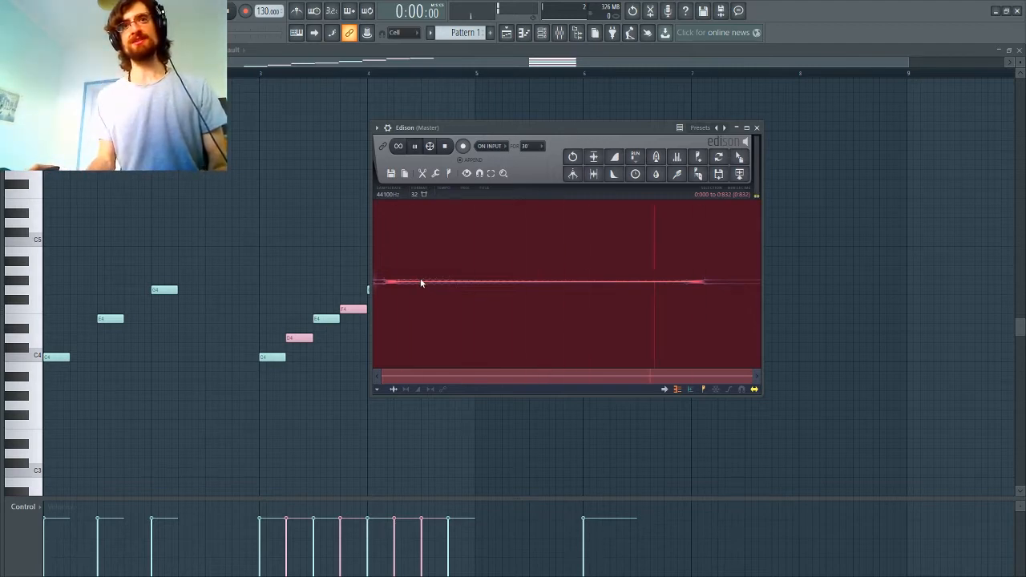
Step: Compare A4 and A#4 directly after G4 in bar 2, and keep a one-beat A4 note on the second beat
{"action": "left_click", "coordinate": [183, 271]}
{"action": "right_click", "coordinate": [185, 272]}
{"action": "left_click_drag", "start_coordinate": [182, 271], "coordinate": [179, 255]}
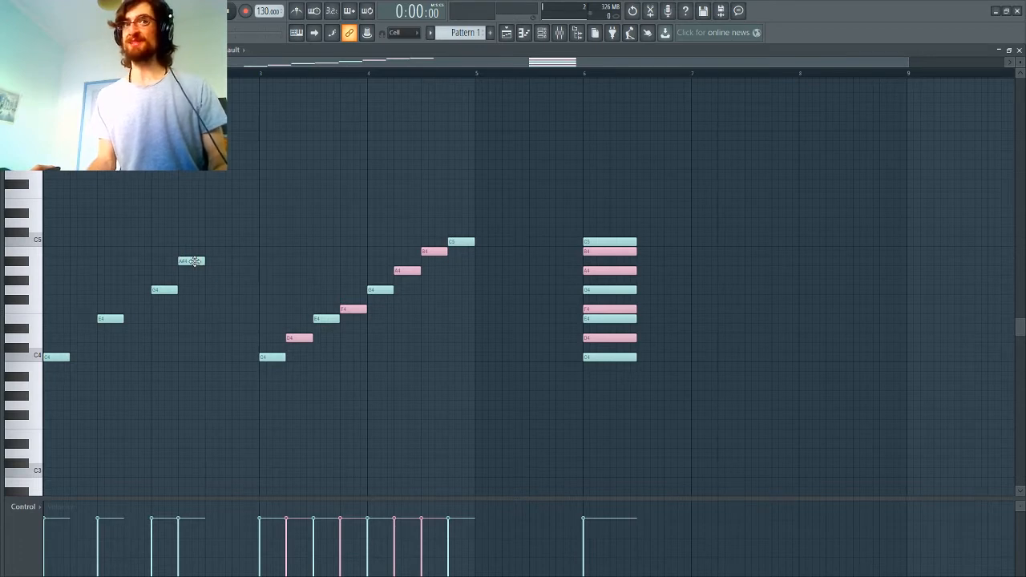
{"action": "left_click_drag", "start_coordinate": [193, 261], "coordinate": [192, 270]}
{"action": "right_click", "coordinate": [192, 270]}
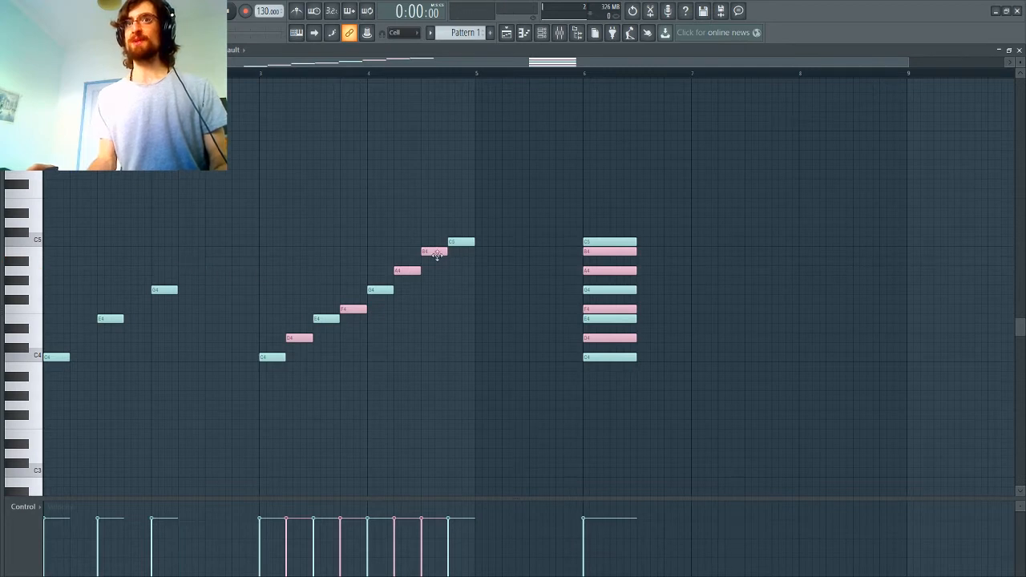
{"action": "left_click", "coordinate": [409, 270]}
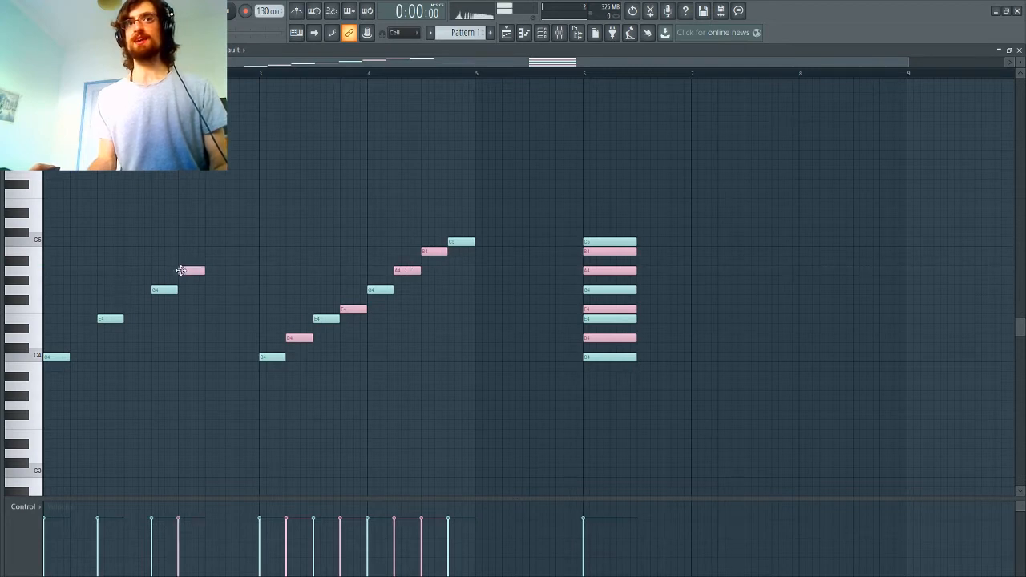
Step: Undo the seventh-harmonic equalization of the sample in Edison and reset the equalizer curve to flat
{"action": "left_click", "coordinate": [651, 12]}
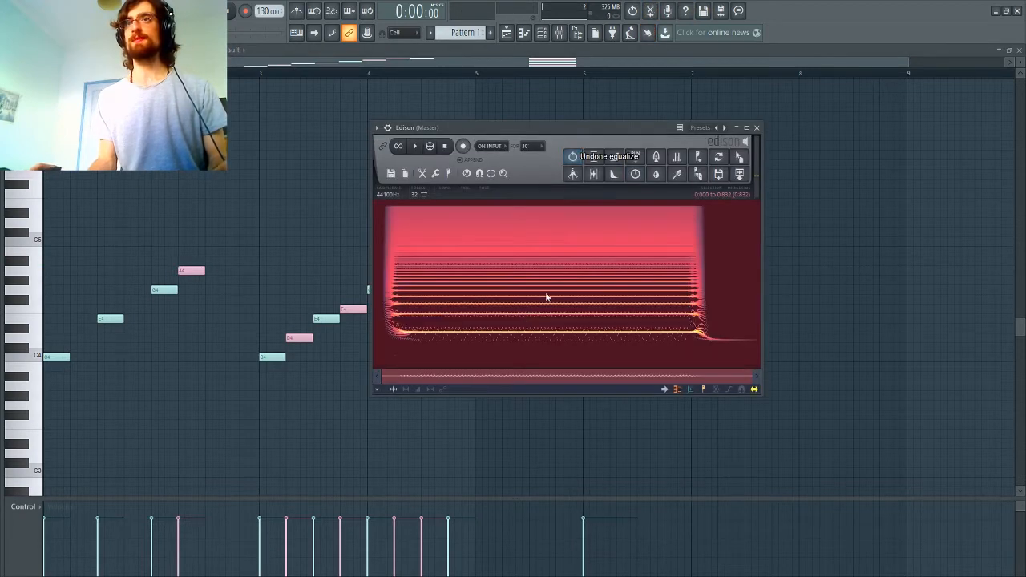
{"action": "left_click", "coordinate": [678, 157]}
{"action": "left_click", "coordinate": [129, 510]}
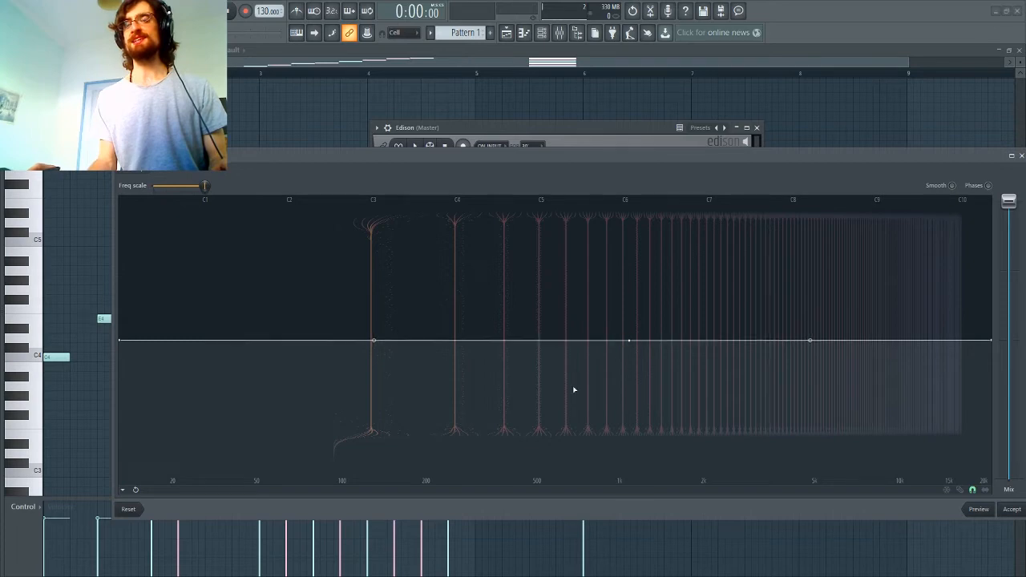
Step: Equalize the sample so that only the ninth harmonic passes and everything else is silenced, and play it
{"action": "left_click_drag", "start_coordinate": [628, 342], "coordinate": [628, 482]}
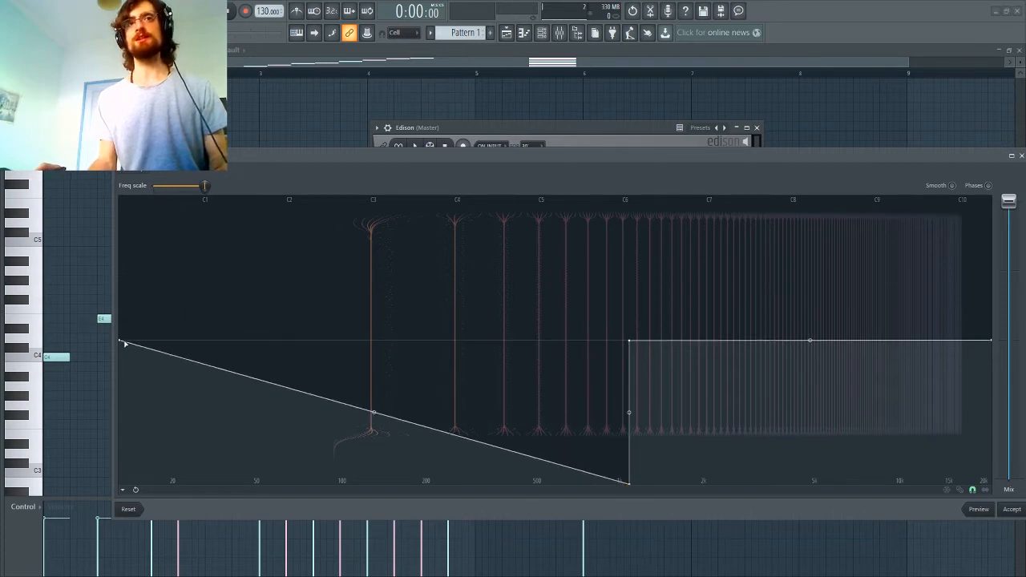
{"action": "left_click_drag", "start_coordinate": [124, 343], "coordinate": [122, 483]}
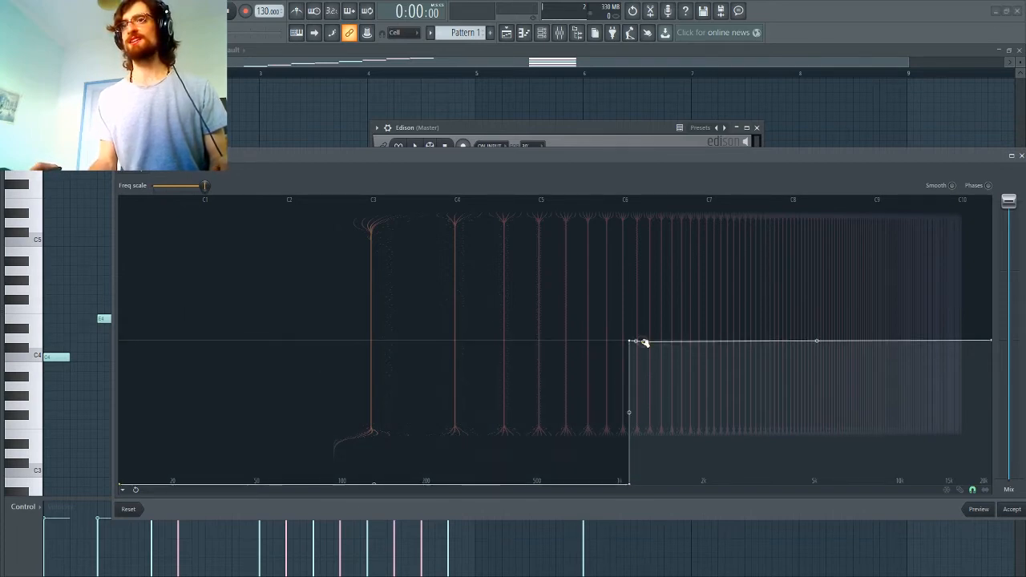
{"action": "left_click_drag", "start_coordinate": [645, 342], "coordinate": [616, 569]}
{"action": "left_click_drag", "start_coordinate": [930, 367], "coordinate": [1003, 513]}
{"action": "left_click", "coordinate": [1015, 514]}
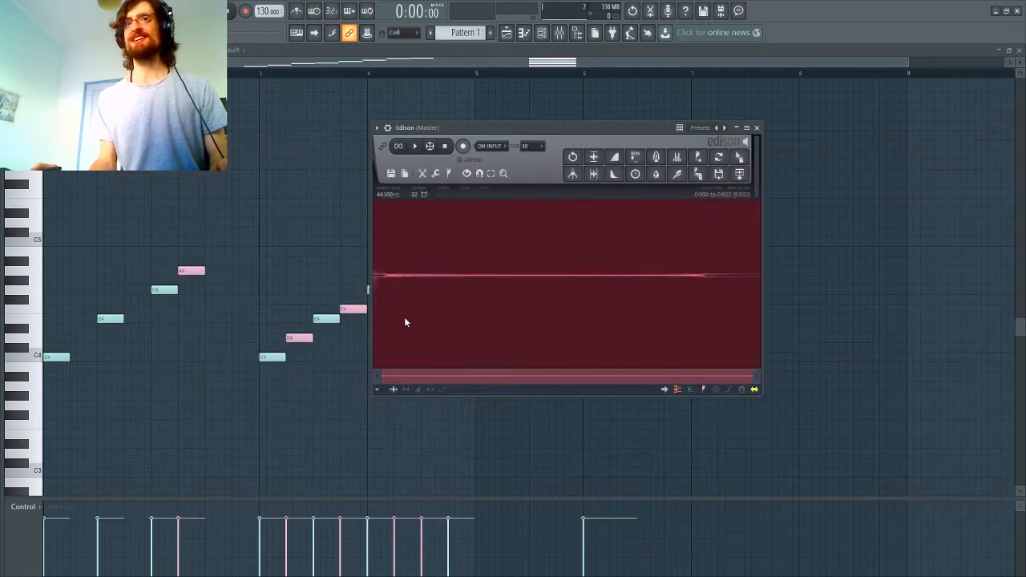
{"action": "key", "text": "space"}
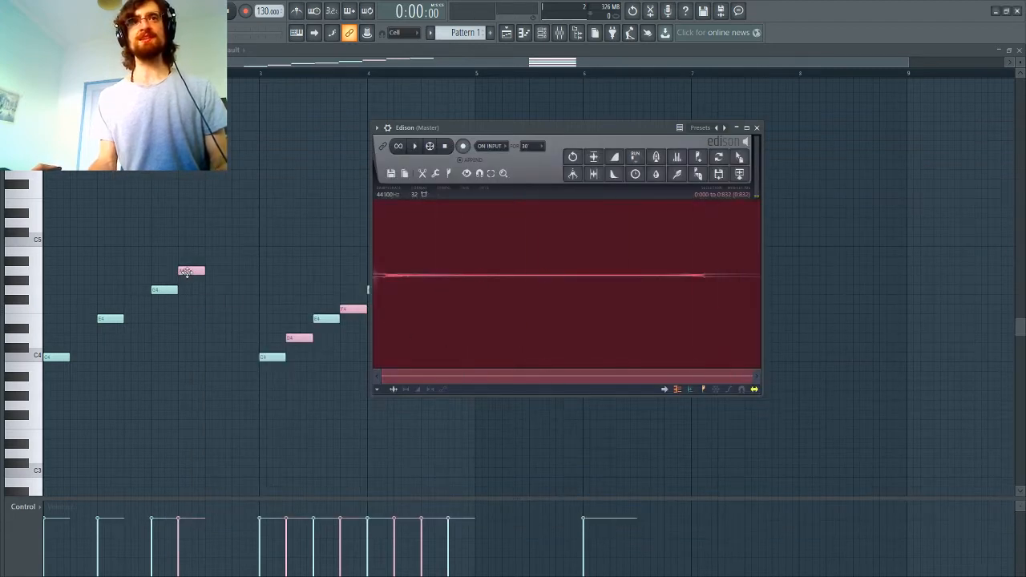
Step: Add a one-beat D4 note on the second beat of bar 1, between C4 and E4, and play the pattern
{"action": "left_click", "coordinate": [186, 273]}
{"action": "left_click", "coordinate": [78, 339]}
{"action": "left_click_drag", "start_coordinate": [77, 340], "coordinate": [73, 337]}
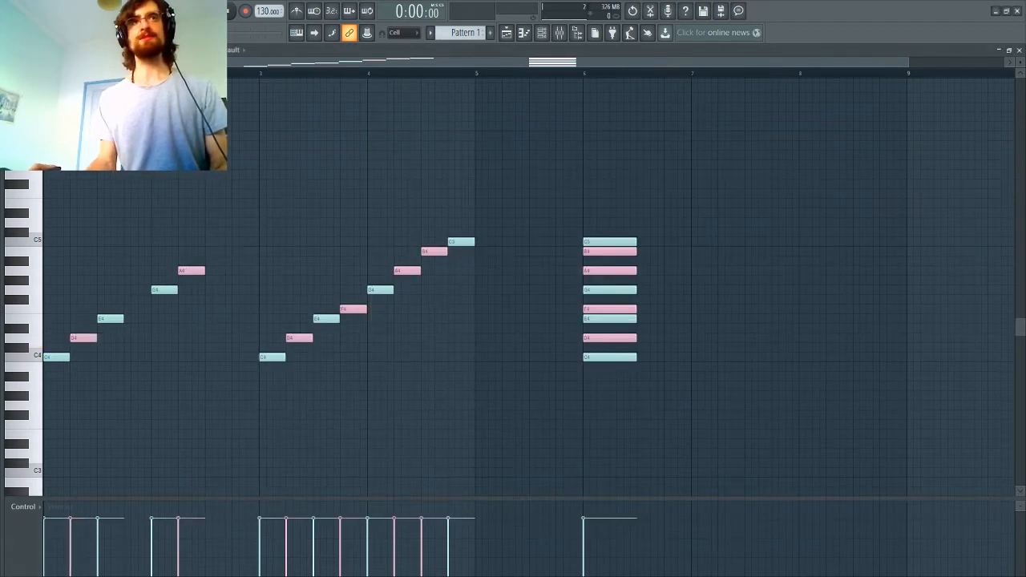
{"action": "key", "text": "space"}
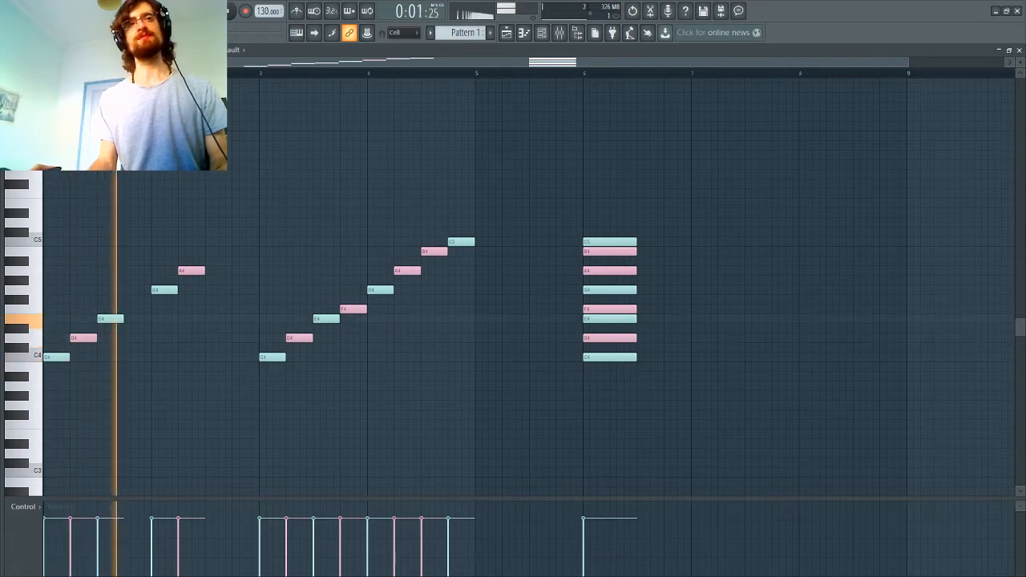
{"action": "key", "text": "space"}
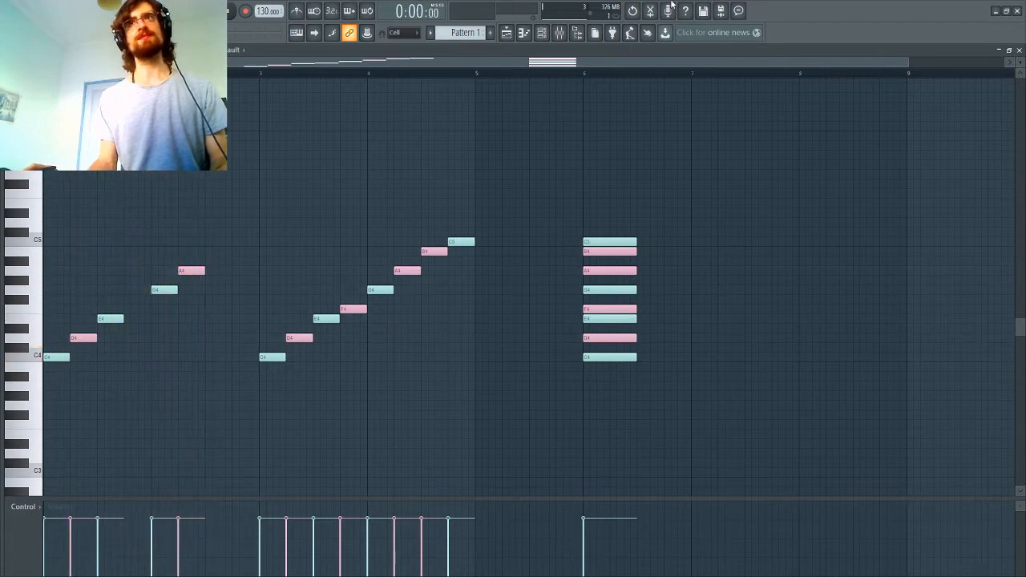
Step: Undo the ninth-harmonic equalization of the sample in Edison and reset the equalizer curve to flat
{"action": "left_click", "coordinate": [653, 10]}
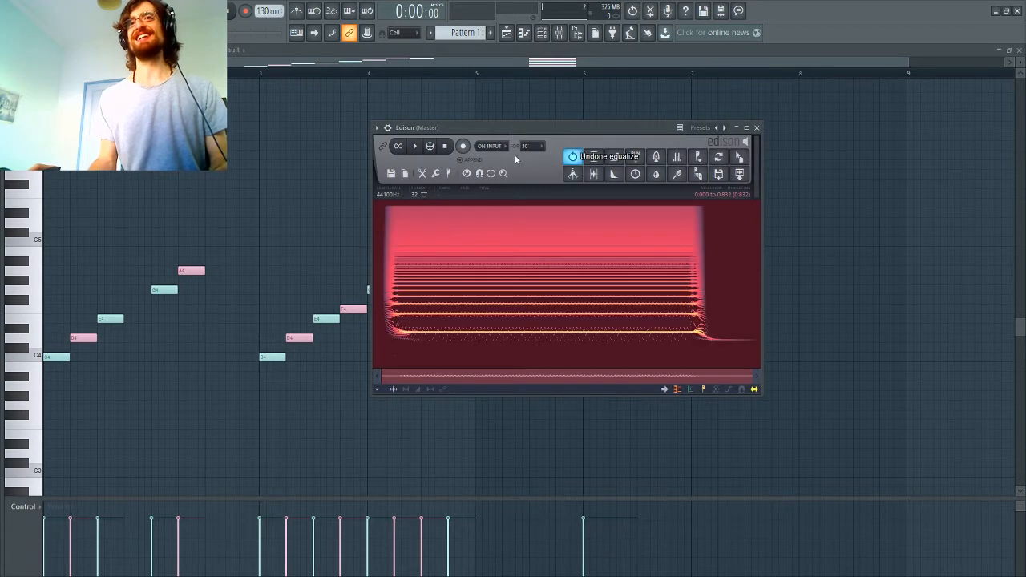
{"action": "left_click", "coordinate": [678, 158]}
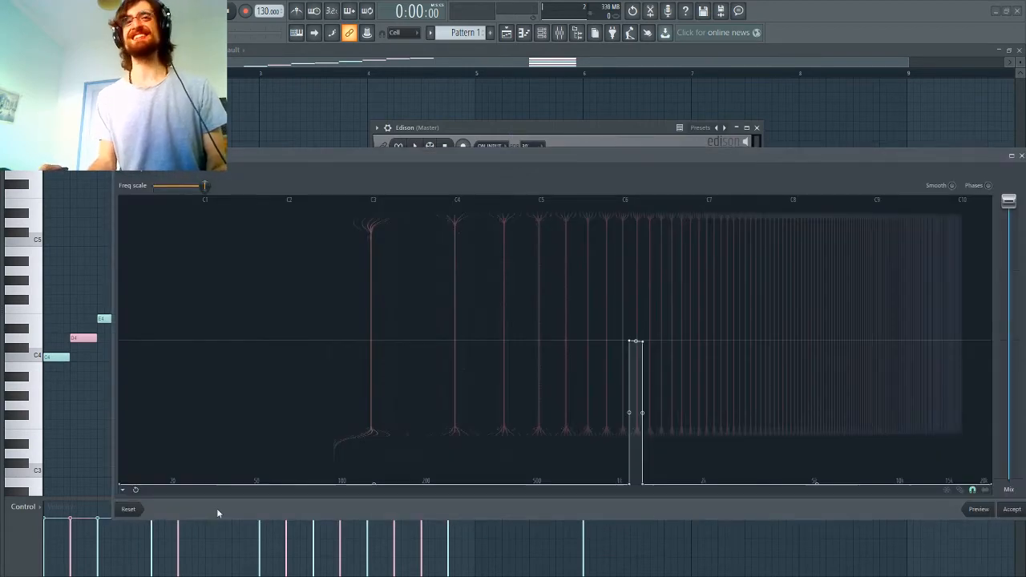
{"action": "left_click", "coordinate": [130, 509]}
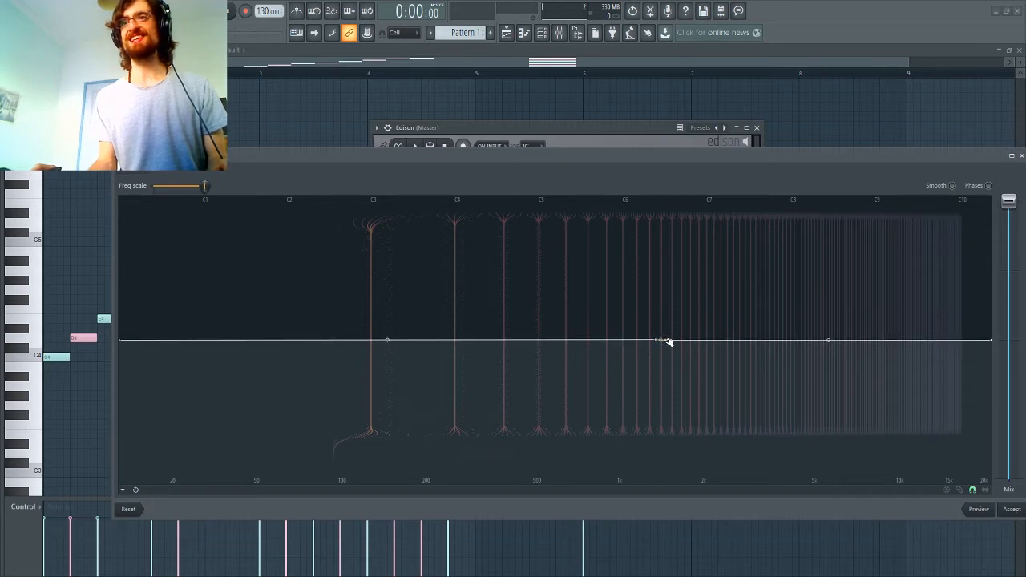
Step: Equalize the sample so that only the eleventh harmonic passes and everything below and above it is silenced
{"action": "left_click_drag", "start_coordinate": [666, 343], "coordinate": [660, 542]}
{"action": "left_click_drag", "start_coordinate": [119, 341], "coordinate": [120, 510]}
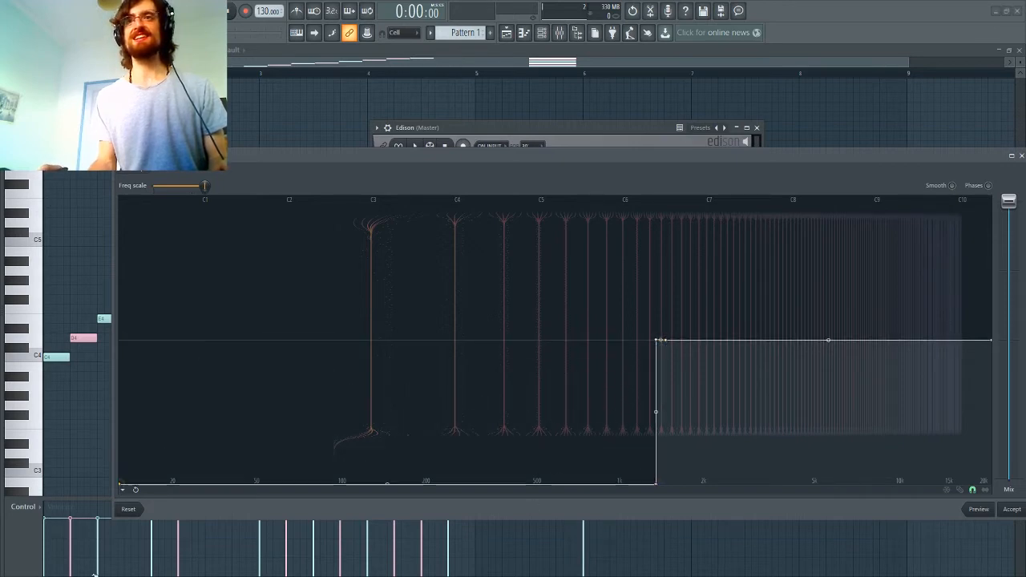
{"action": "left_click_drag", "start_coordinate": [665, 341], "coordinate": [657, 502]}
{"action": "left_click_drag", "start_coordinate": [991, 341], "coordinate": [1018, 521]}
{"action": "left_click", "coordinate": [1012, 510]}
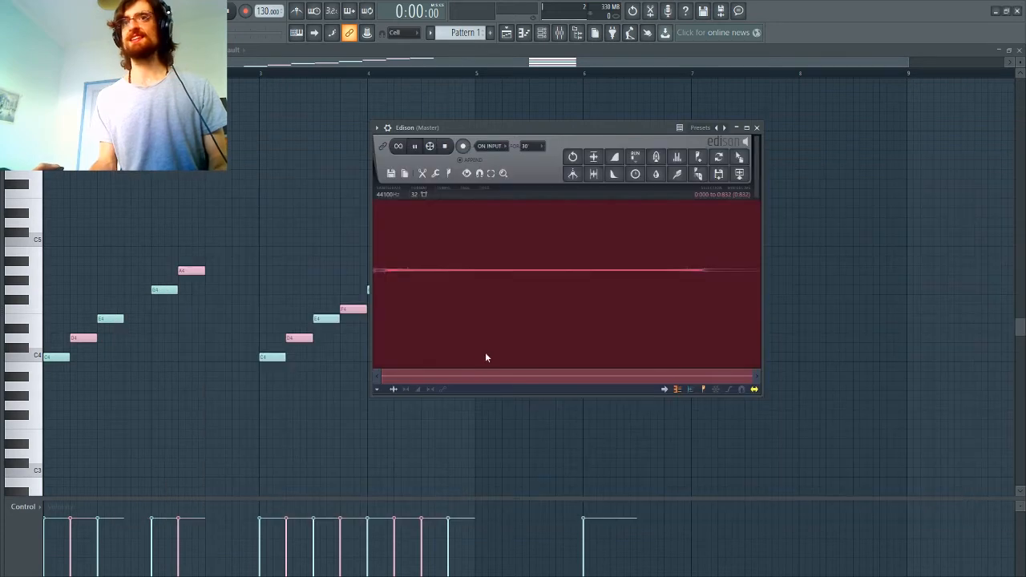
Step: Add a one-beat F4 note on the fourth beat of bar 1, comparing it with the isolated eleventh harmonic, and play the pattern
{"action": "left_click", "coordinate": [87, 338]}
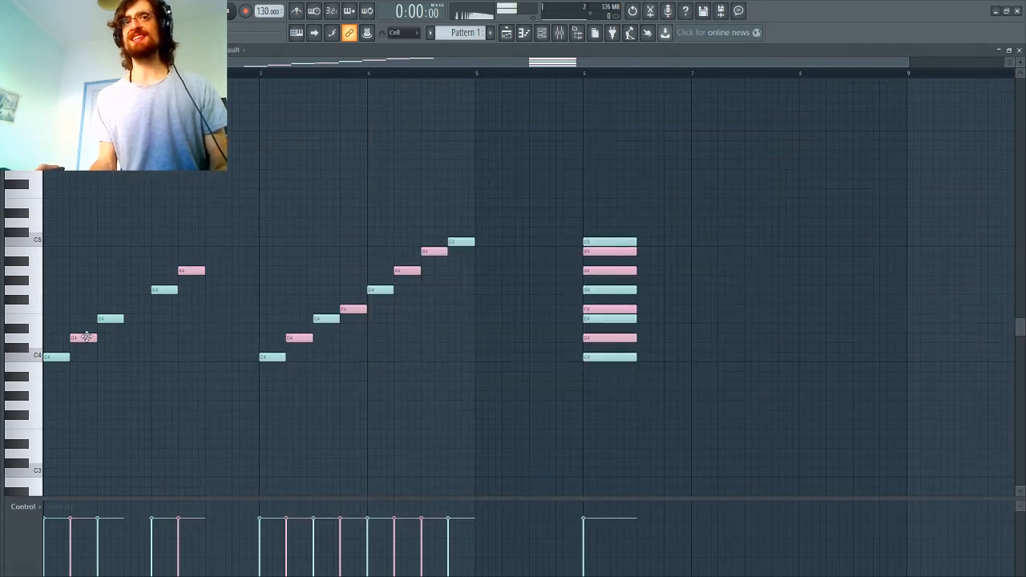
{"action": "left_click", "coordinate": [131, 313]}
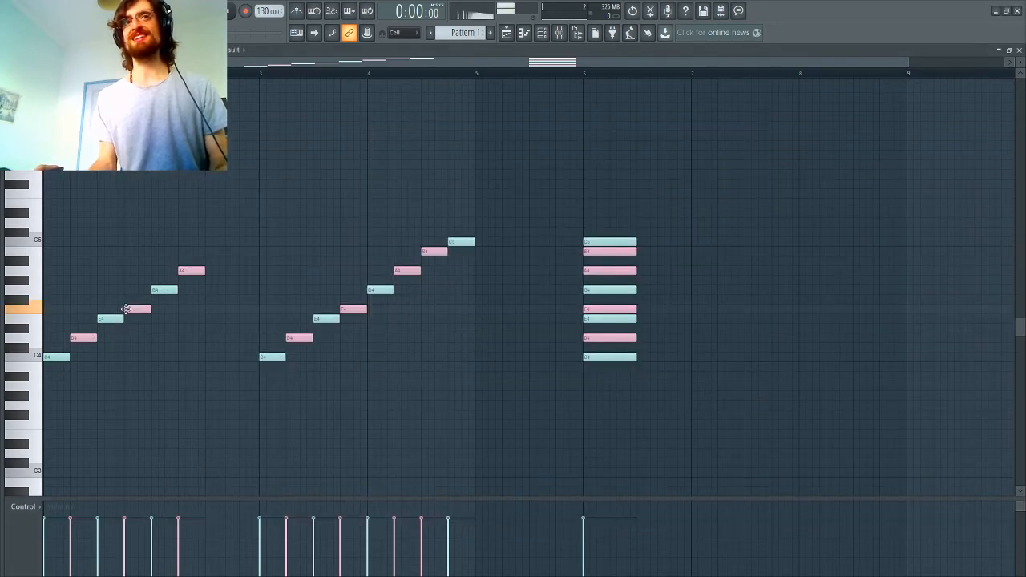
{"action": "left_click", "coordinate": [649, 13]}
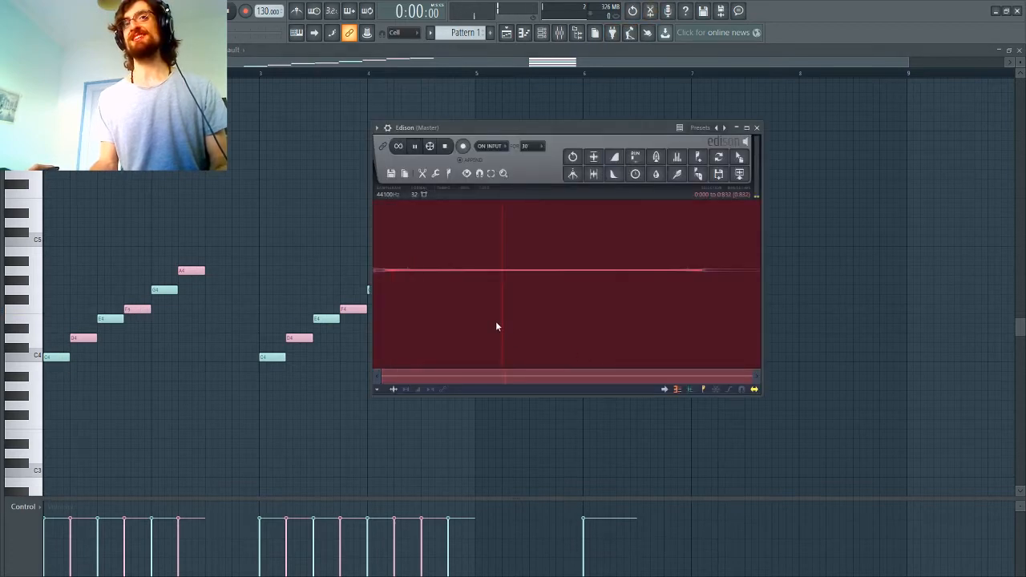
{"action": "left_click", "coordinate": [133, 310]}
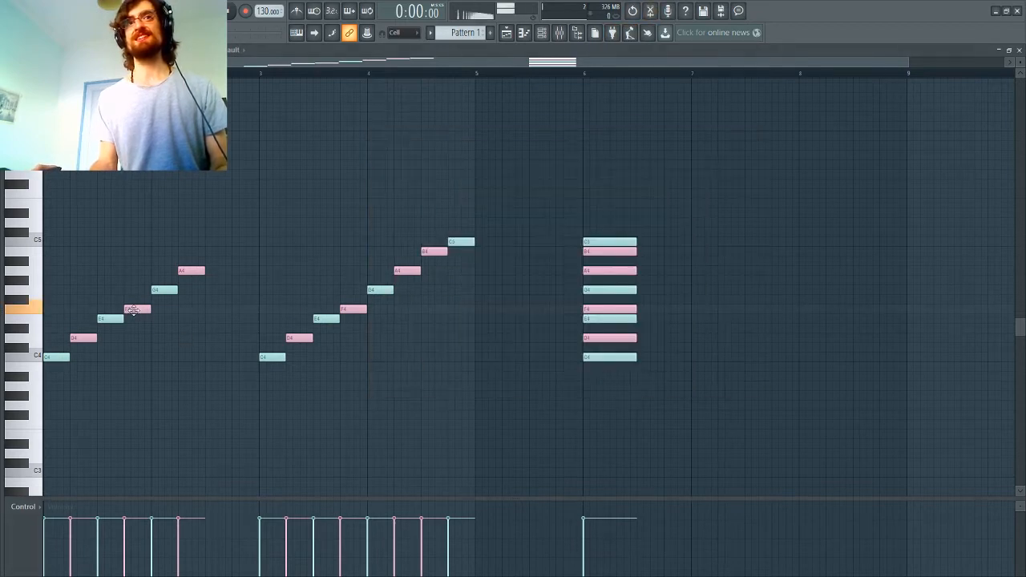
{"action": "key", "text": "space"}
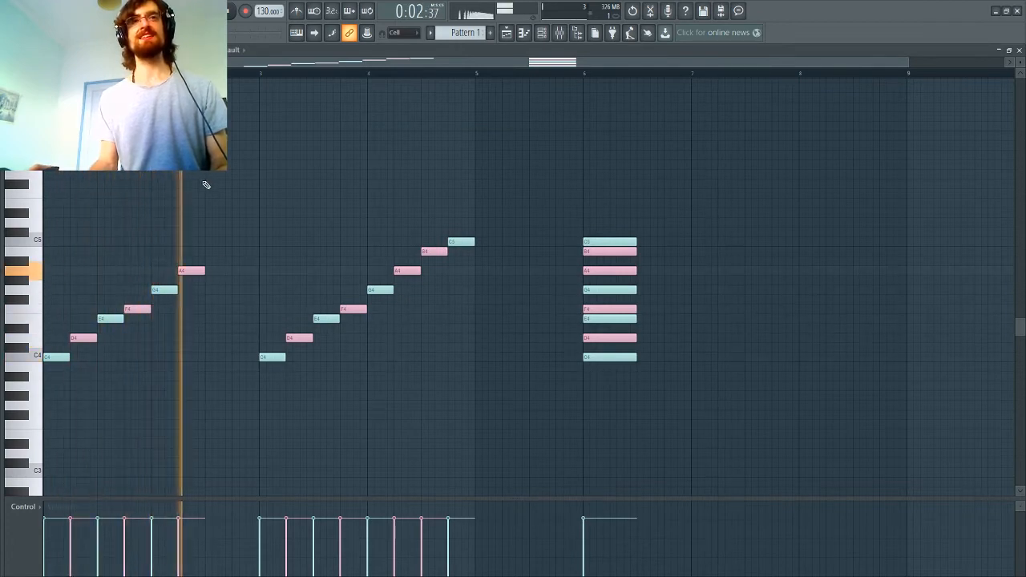
{"action": "key", "text": "space"}
Step: Undo the eleventh-harmonic equalization of the sample in Edison and reset the equalizer curve to flat
{"action": "left_click", "coordinate": [653, 11]}
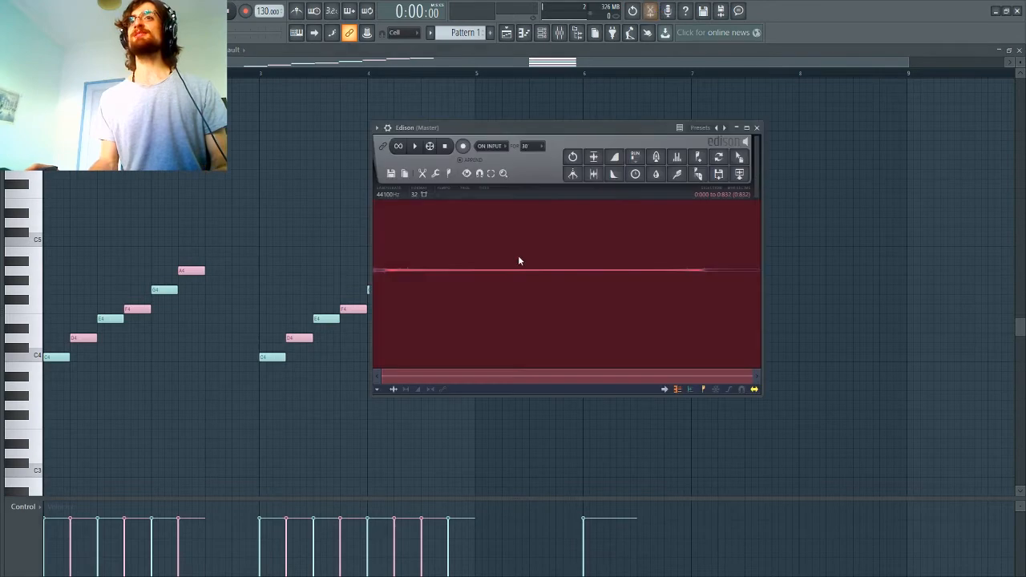
{"action": "left_click", "coordinate": [676, 159]}
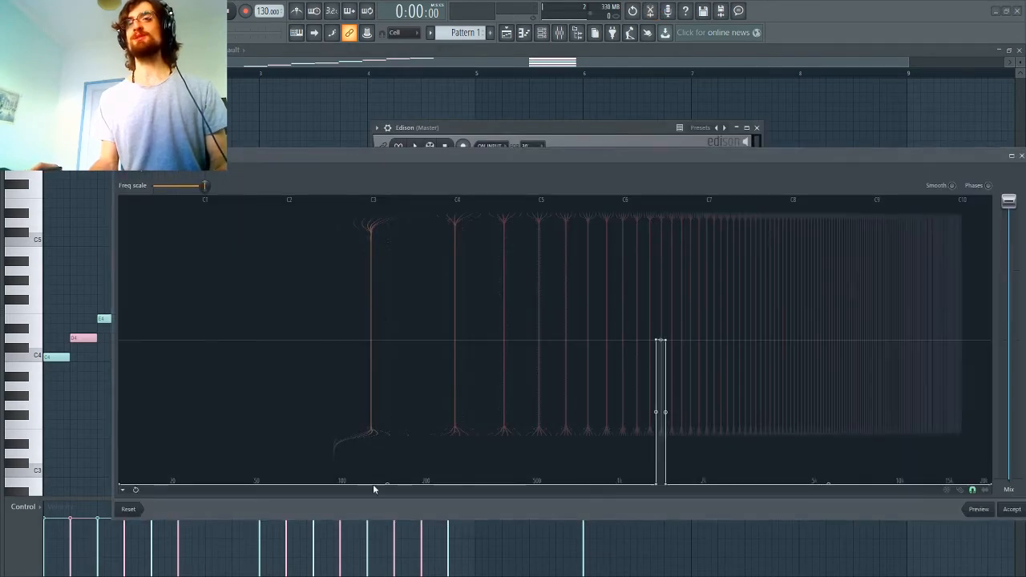
{"action": "left_click", "coordinate": [136, 510]}
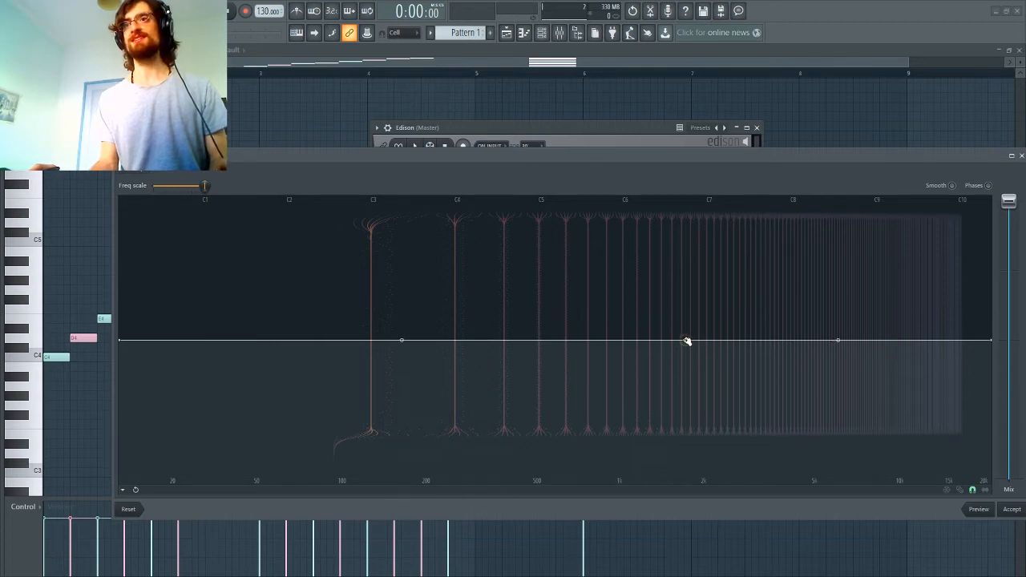
Step: Equalize the sample so that only the fourteenth harmonic, just below 2 kHz, passes and everything else is silenced
{"action": "left_click_drag", "start_coordinate": [687, 339], "coordinate": [686, 484]}
{"action": "left_click_drag", "start_coordinate": [121, 351], "coordinate": [121, 484]}
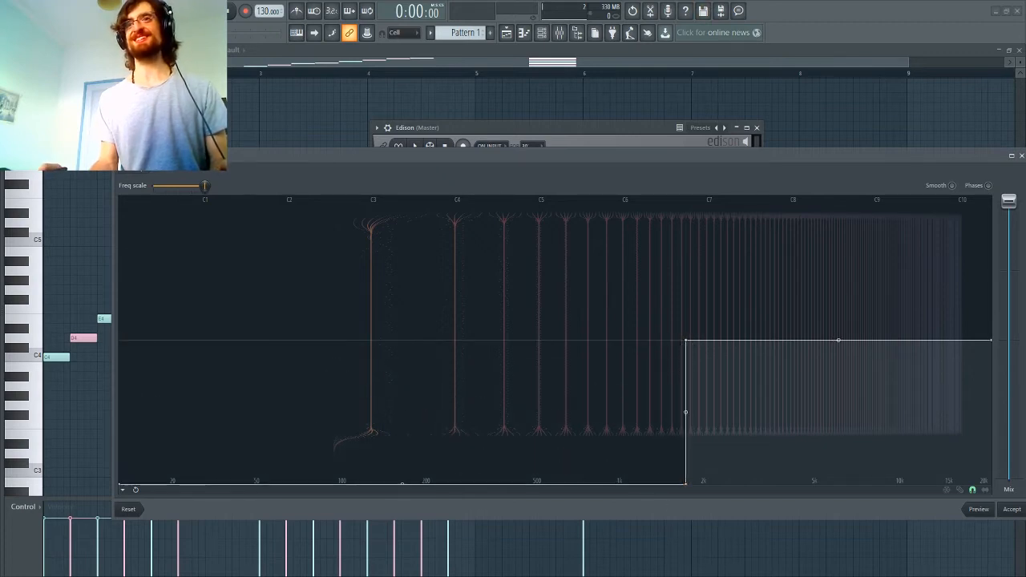
{"action": "left_click_drag", "start_coordinate": [695, 340], "coordinate": [695, 484]}
{"action": "left_click_drag", "start_coordinate": [844, 412], "coordinate": [898, 484]}
{"action": "left_click", "coordinate": [1016, 508]}
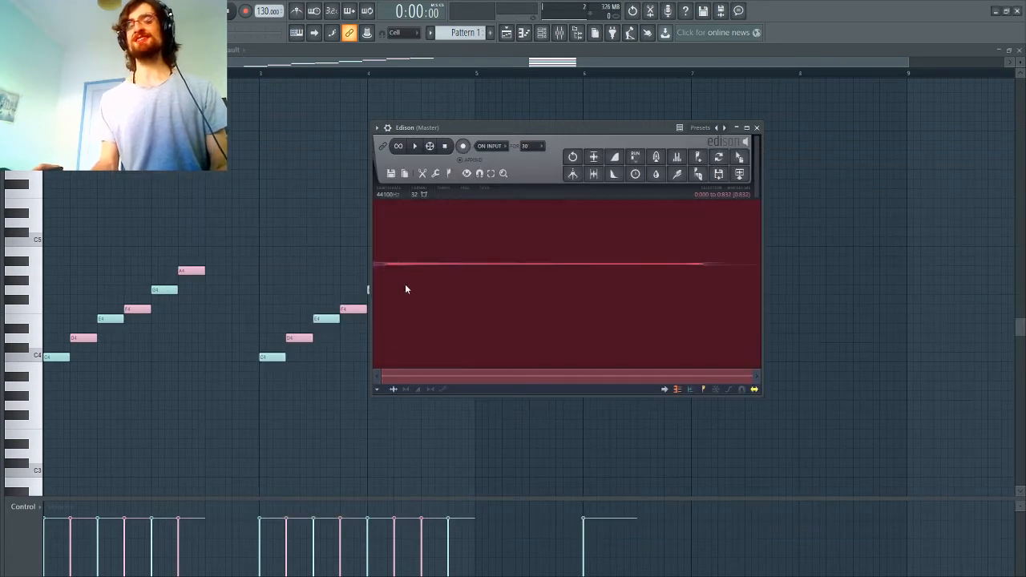
Step: Play the isolated fourteenth harmonic, add the matching one-beat B4 note on the third beat of bar 2, and play the pattern
{"action": "key", "text": "space"}
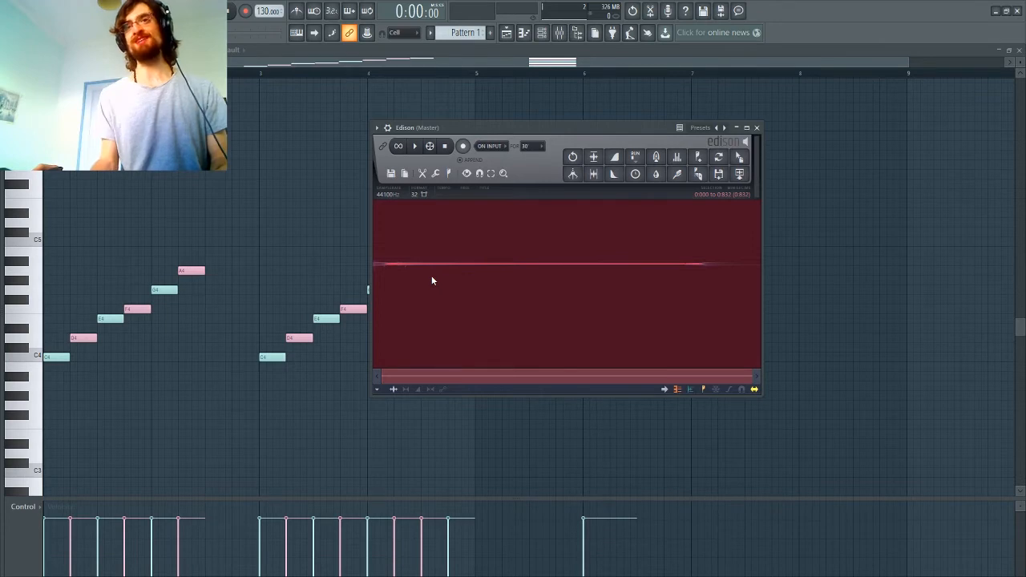
{"action": "key", "text": "space"}
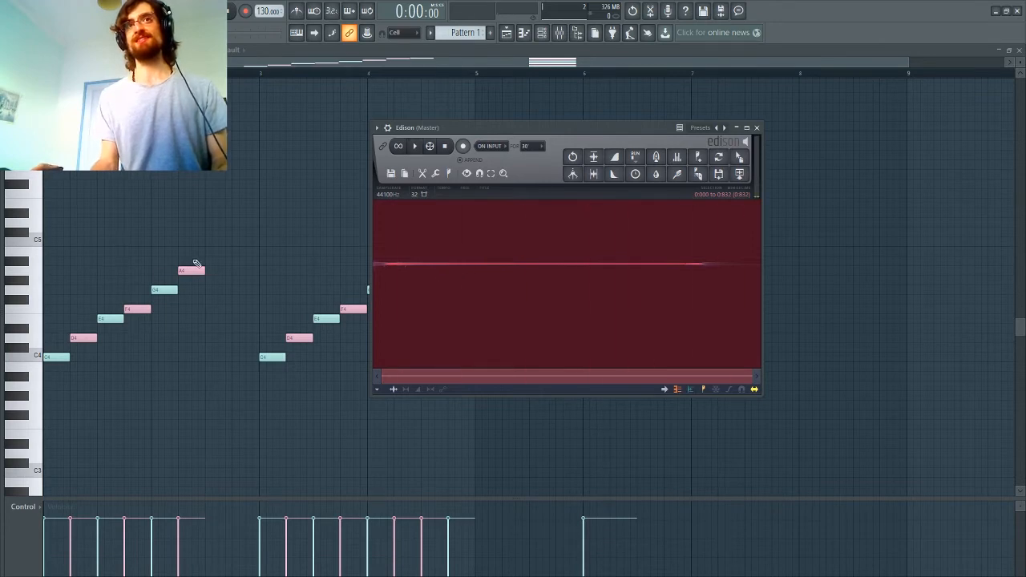
{"action": "left_click", "coordinate": [192, 270]}
{"action": "left_click", "coordinate": [210, 252]}
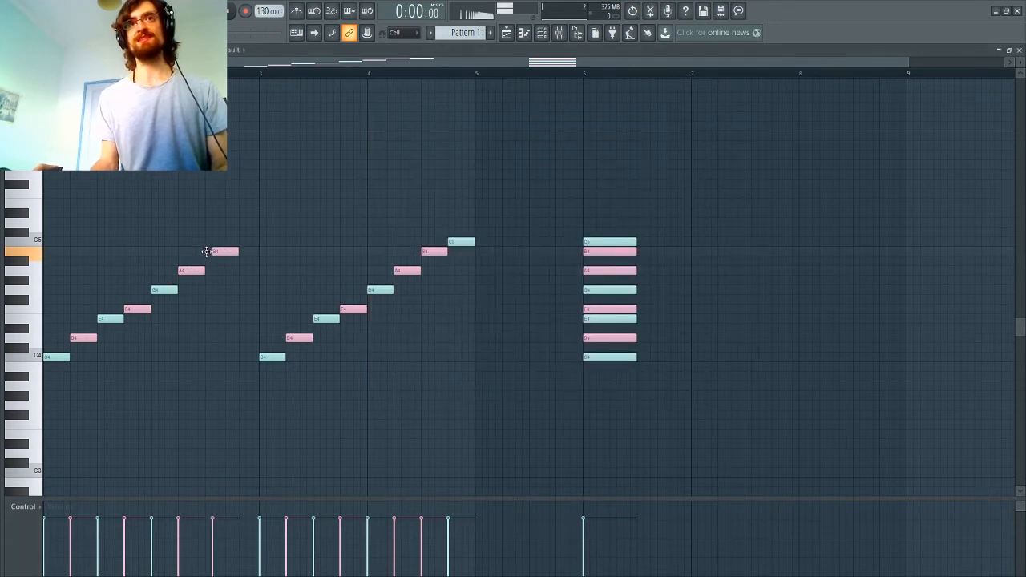
{"action": "key", "text": "space"}
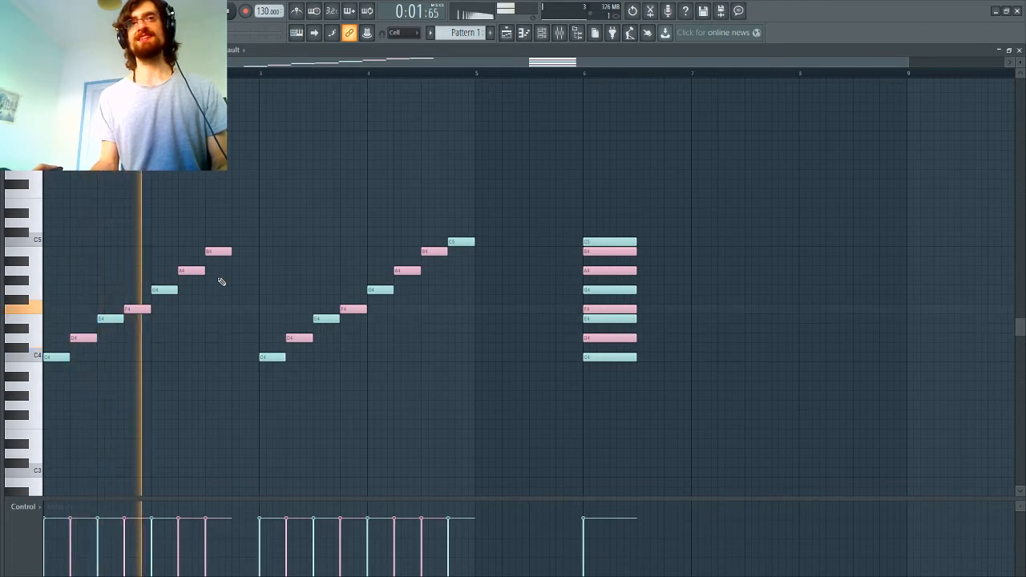
{"action": "key", "text": "space"}
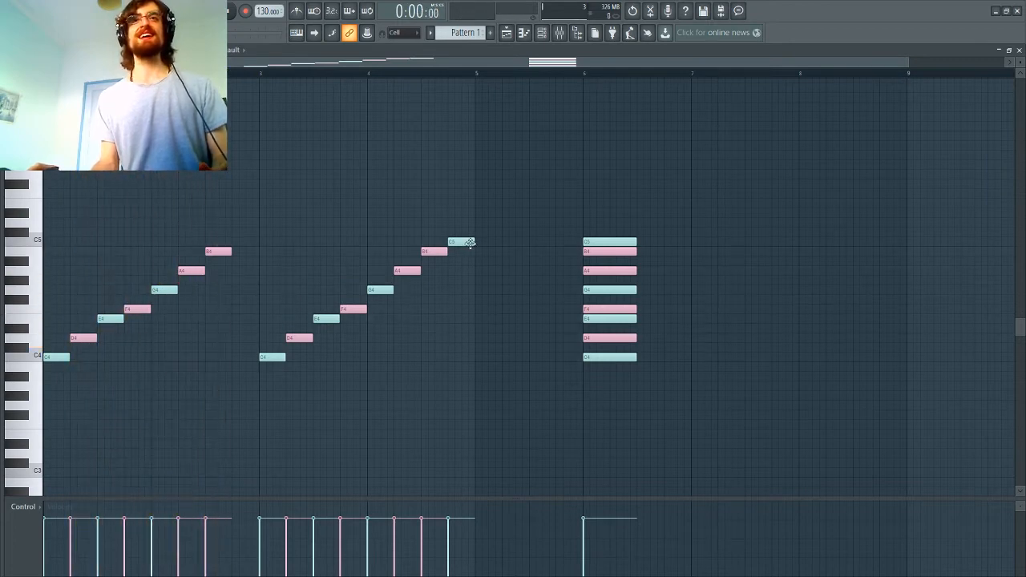
Step: Complete the first scale with a one-beat C5 note on the fourth beat of bar 2 and play the pattern
{"action": "left_click", "coordinate": [239, 242]}
{"action": "key", "text": "space"}
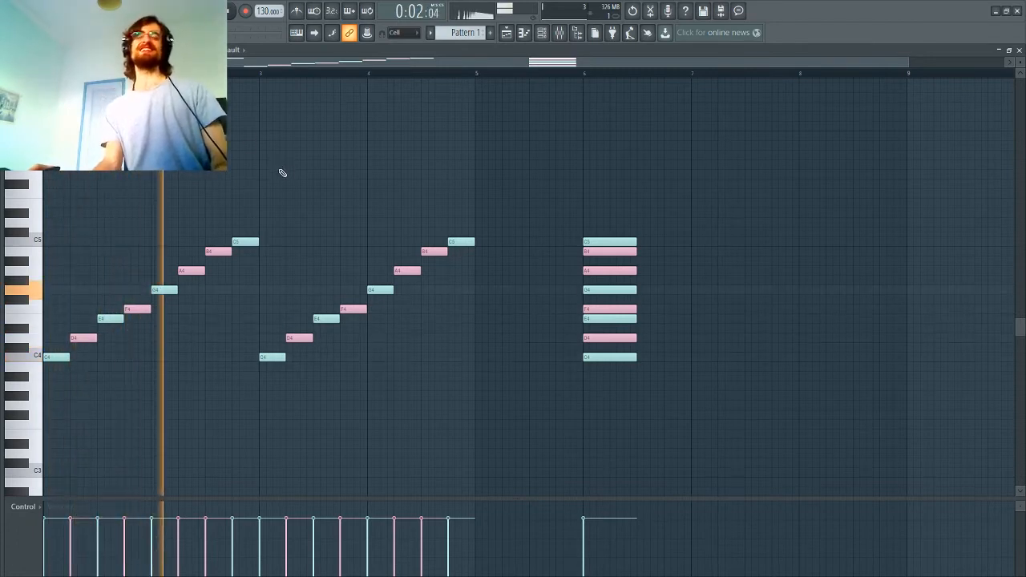
{"action": "key", "text": "space"}
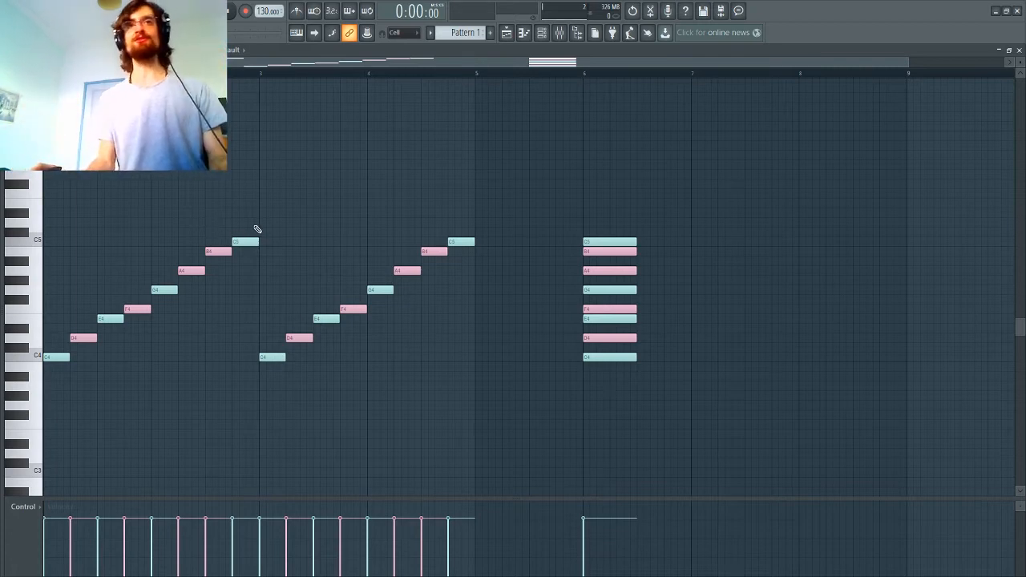
Step: Try to move the scale run in bars 3 and 4 to bar 7, and undo the move
{"action": "left_click_drag", "start_coordinate": [251, 223], "coordinate": [32, 409]}
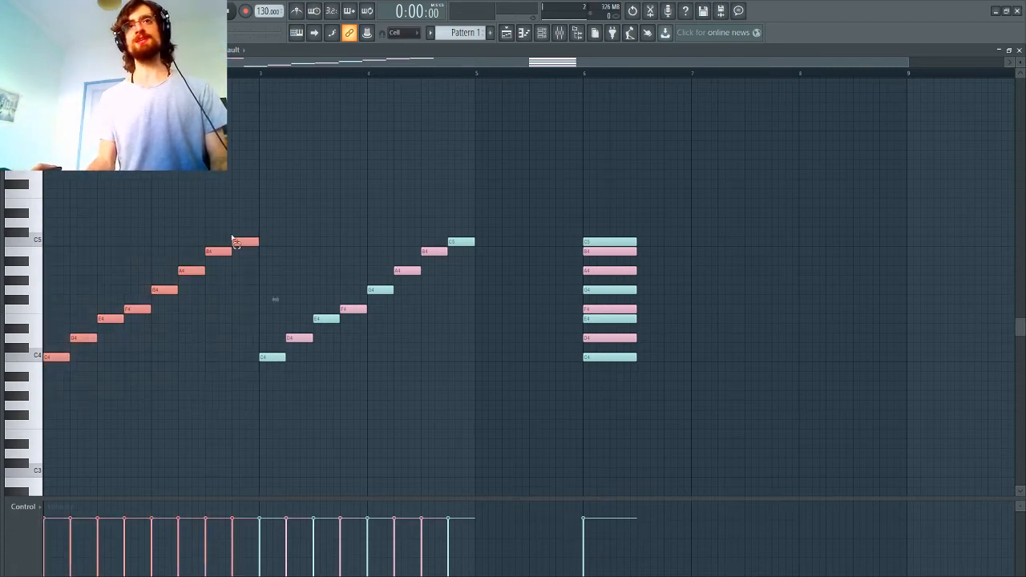
{"action": "left_click_drag", "start_coordinate": [244, 211], "coordinate": [45, 386]}
{"action": "left_click", "coordinate": [69, 385]}
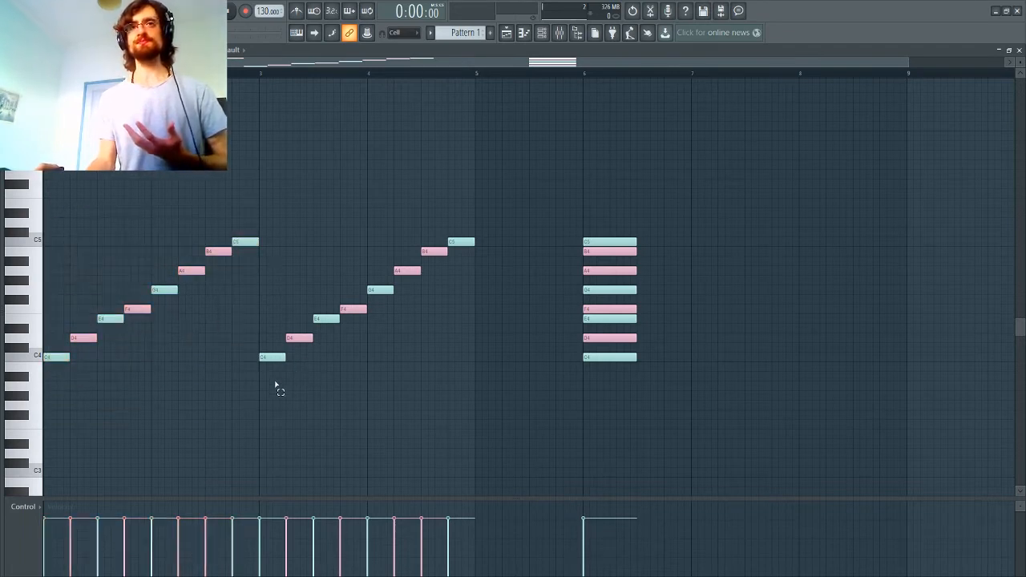
{"action": "mouse_move", "coordinate": [275, 386]}
{"action": "left_mouse_down"}
{"action": "mouse_move", "coordinate": [474, 197]}
{"action": "mouse_move", "coordinate": [299, 372]}
{"action": "mouse_move", "coordinate": [261, 375]}
{"action": "left_mouse_up"}
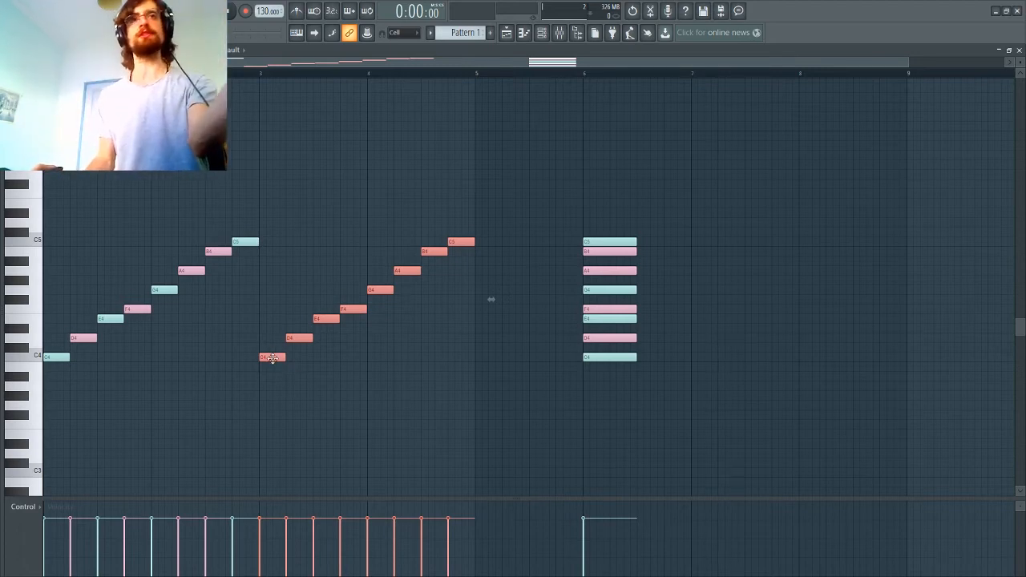
{"action": "left_click_drag", "start_coordinate": [271, 357], "coordinate": [719, 364]}
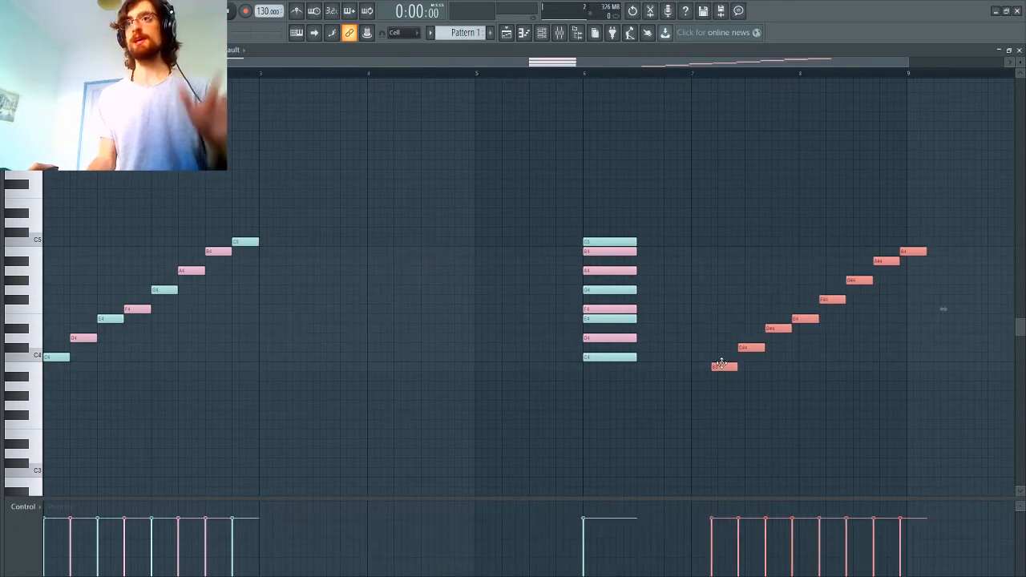
{"action": "key", "text": "ctrl+z"}
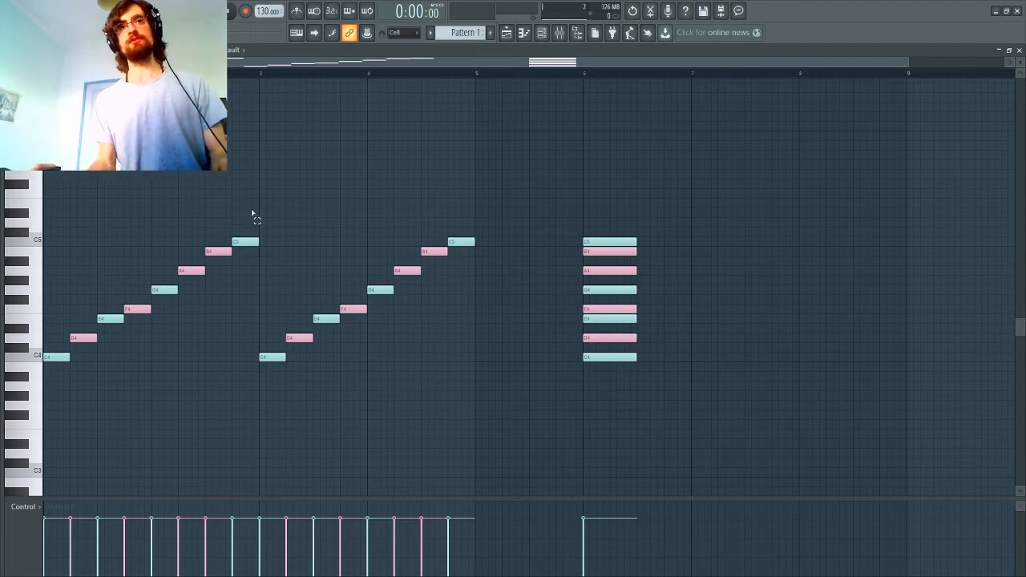
Step: Transpose the scale run in bars 1 and 2 up to start on F4, and return it to C4
{"action": "left_click_drag", "start_coordinate": [252, 211], "coordinate": [47, 407]}
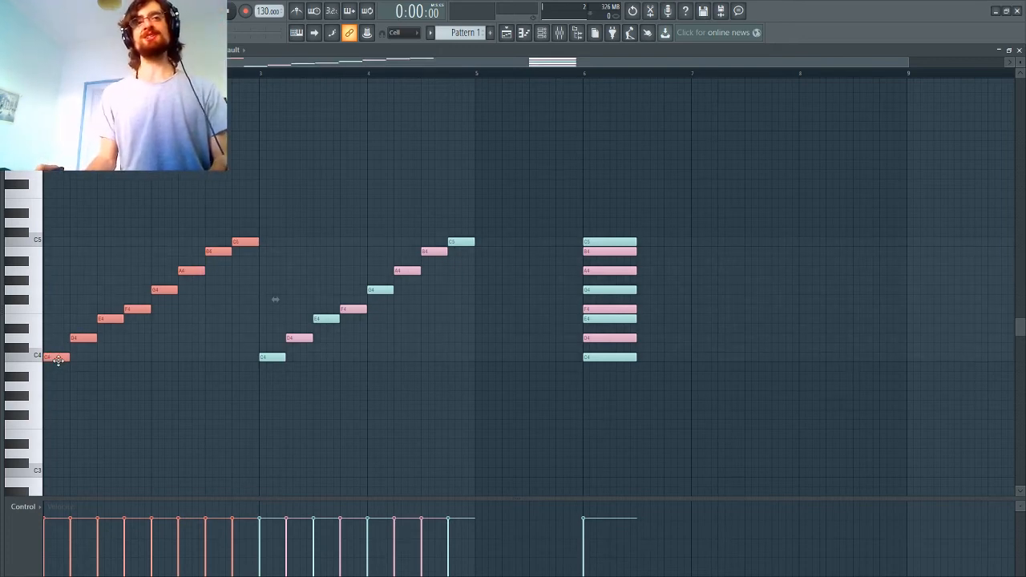
{"action": "mouse_move", "coordinate": [58, 358]}
{"action": "left_mouse_down"}
{"action": "mouse_move", "coordinate": [55, 307]}
{"action": "mouse_move", "coordinate": [59, 366]}
{"action": "left_mouse_up"}
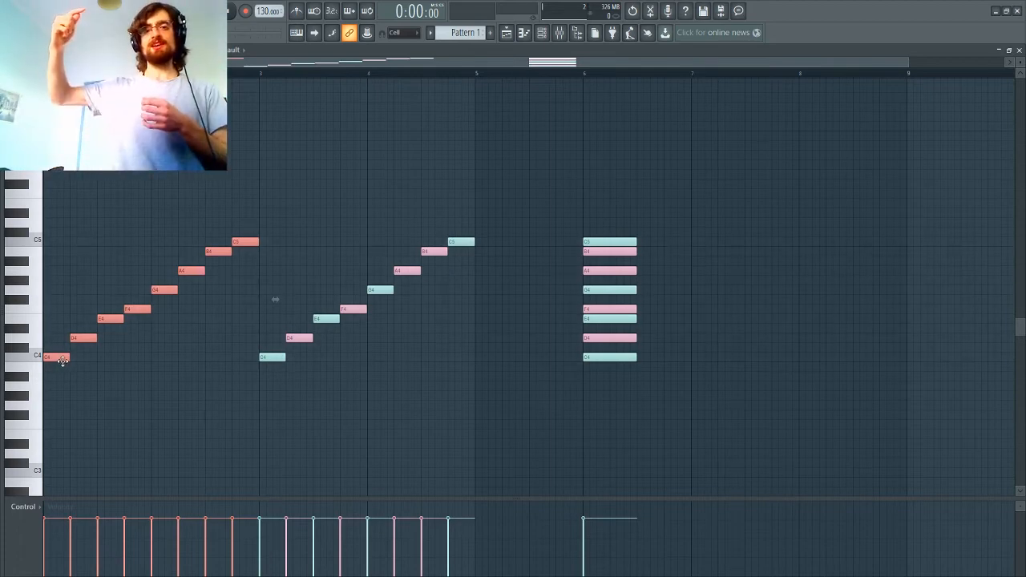
{"action": "left_click_drag", "start_coordinate": [63, 360], "coordinate": [57, 319]}
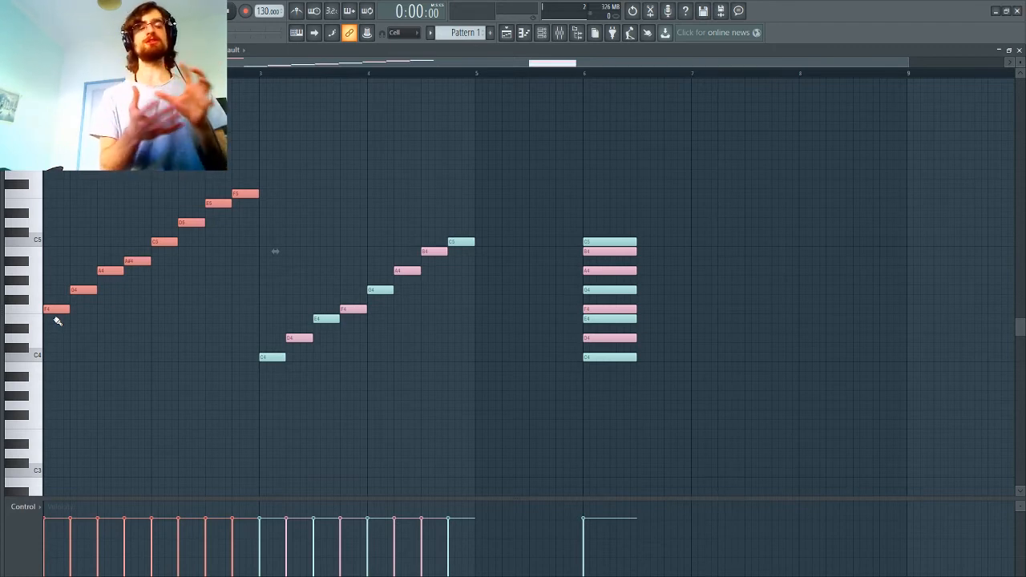
{"action": "left_click_drag", "start_coordinate": [56, 314], "coordinate": [57, 362]}
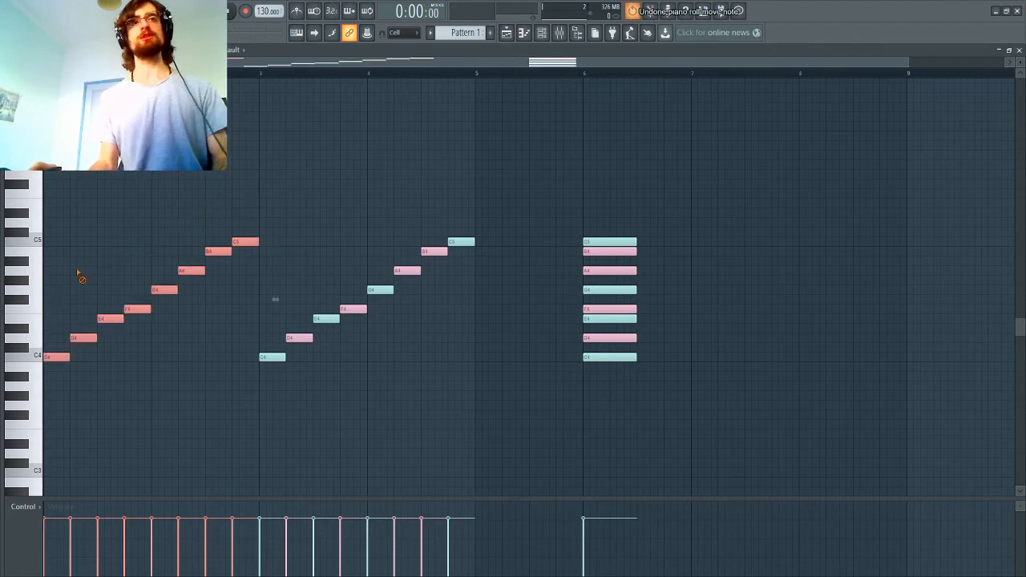
Step: Play the first scale run transposed up to start on F4, and undo the transposition
{"action": "key", "text": "space"}
{"action": "left_click_drag", "start_coordinate": [237, 213], "coordinate": [45, 407]}
{"action": "key", "text": "space"}
{"action": "left_click_drag", "start_coordinate": [61, 352], "coordinate": [61, 303]}
{"action": "key", "text": "space"}
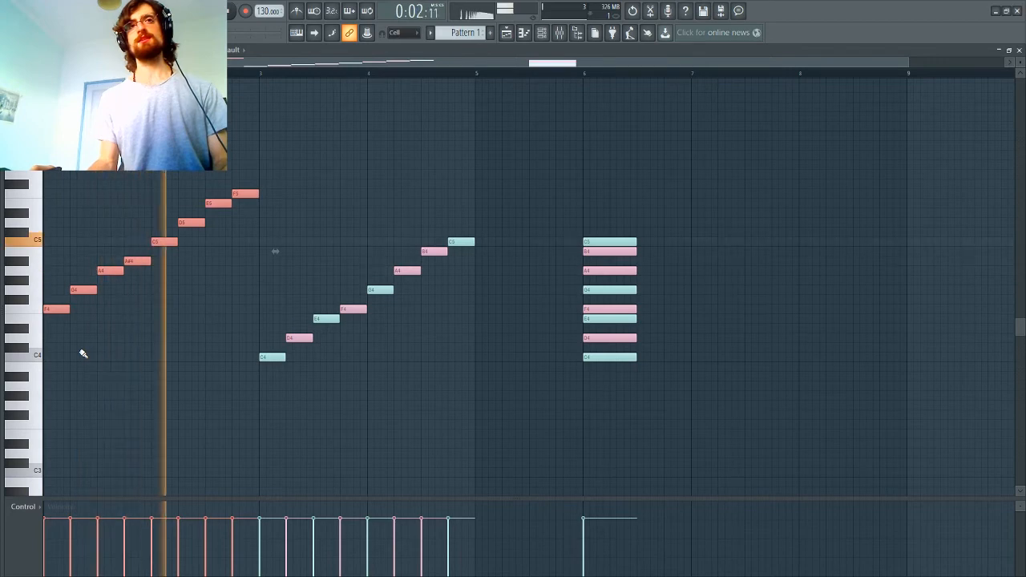
{"action": "key", "text": "space"}
{"action": "key", "text": "ctrl+z"}
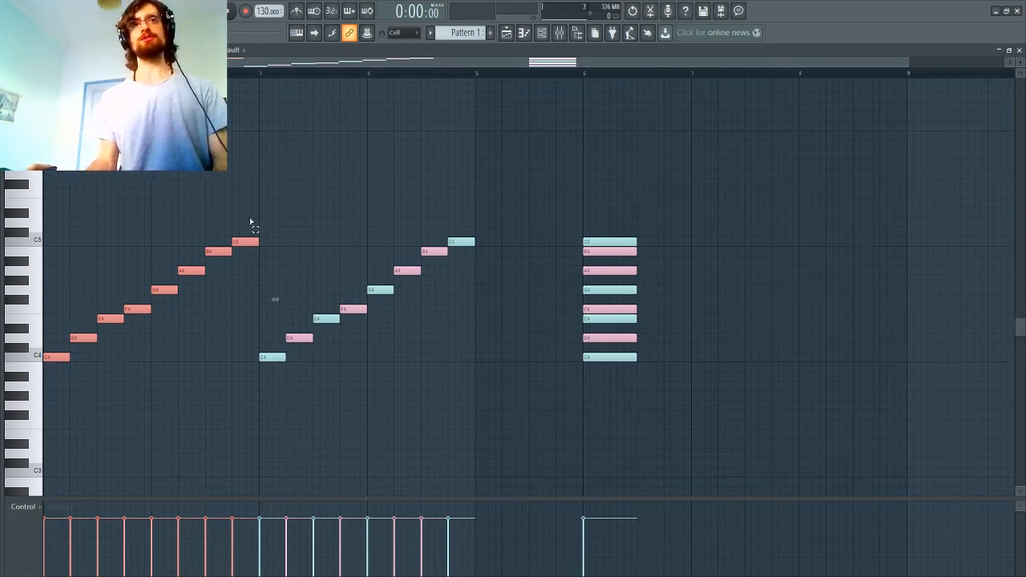
Step: Try to move the first scale run to bar 7 and paint a C4 note in bar 1, undoing both edits
{"action": "left_click_drag", "start_coordinate": [251, 222], "coordinate": [50, 401]}
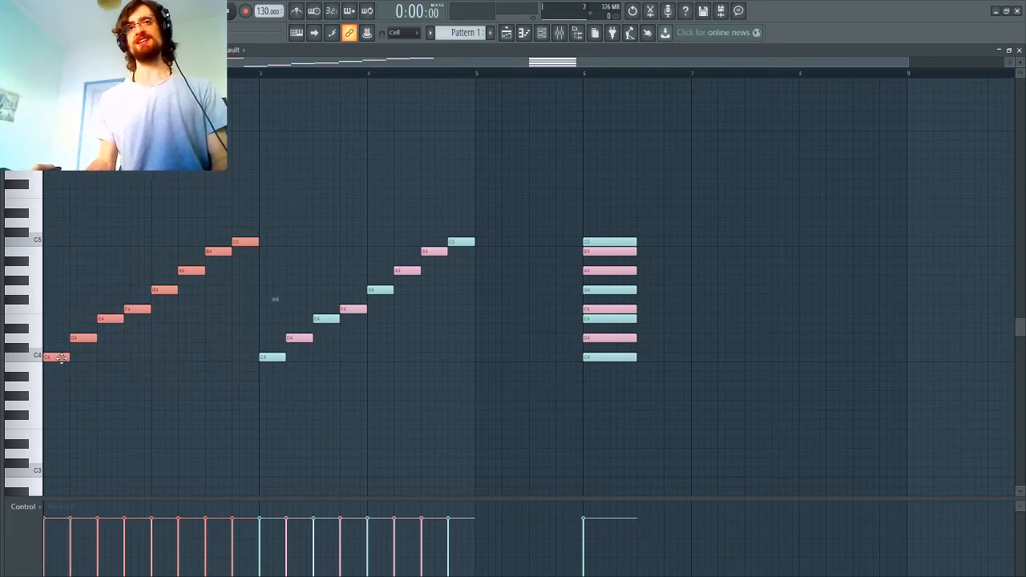
{"action": "left_click_drag", "start_coordinate": [61, 358], "coordinate": [704, 357]}
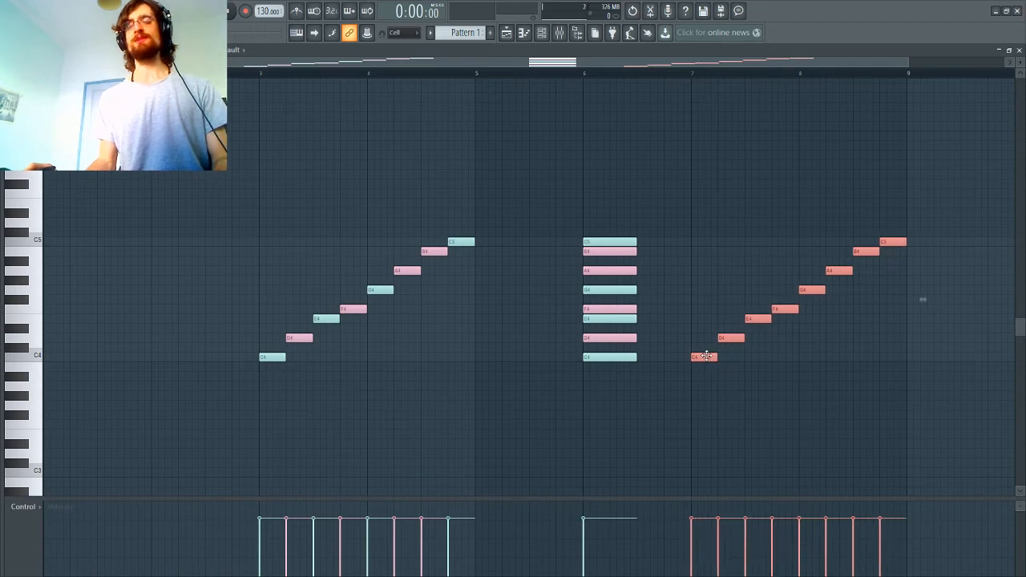
{"action": "right_click", "coordinate": [707, 370]}
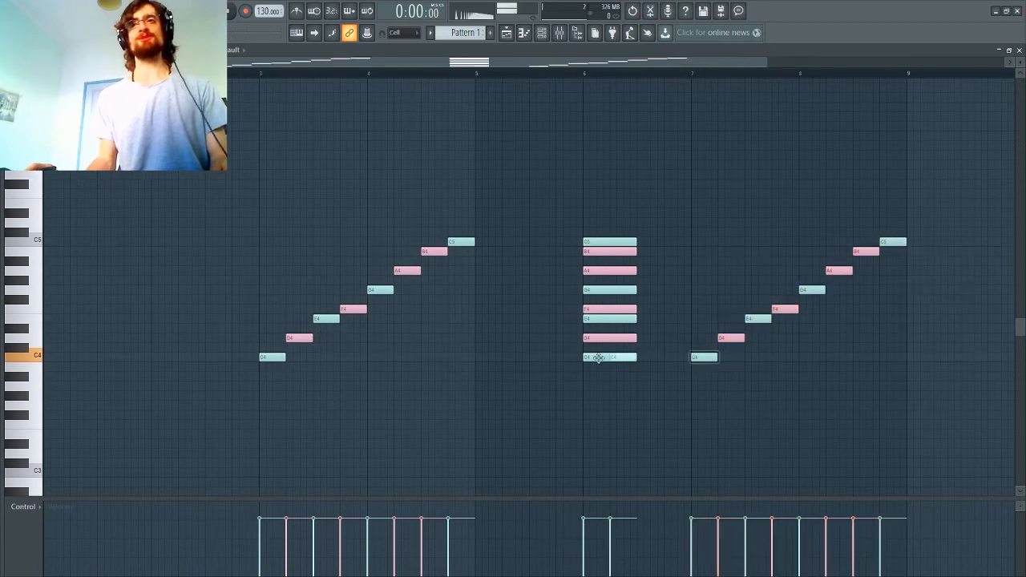
{"action": "left_click_drag", "start_coordinate": [80, 357], "coordinate": [48, 356]}
{"action": "key", "text": "ctrl+alt+z"}
{"action": "key", "text": "ctrl+alt+z"}
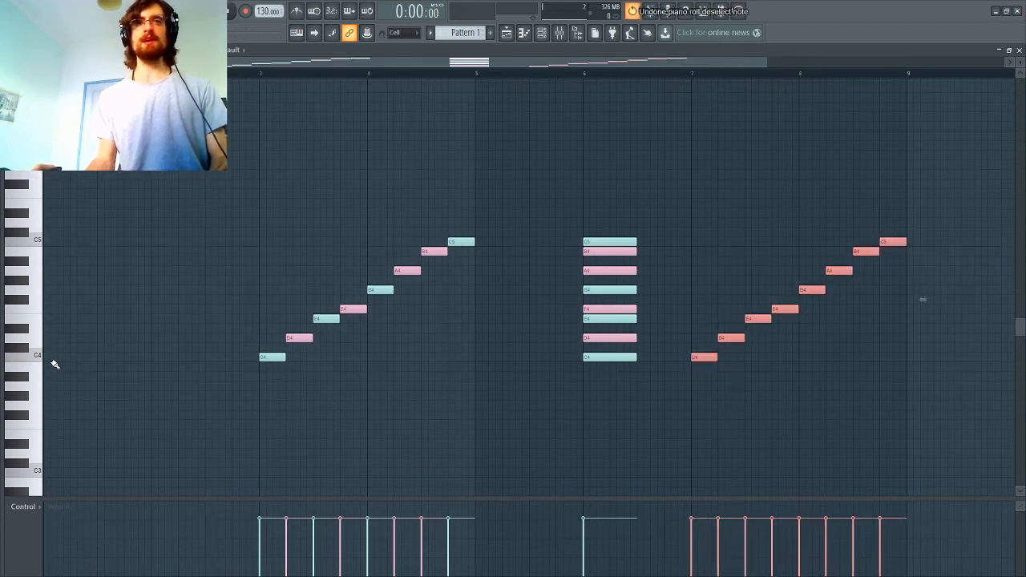
{"action": "left_click", "coordinate": [61, 366]}
{"action": "key", "text": "Delete"}
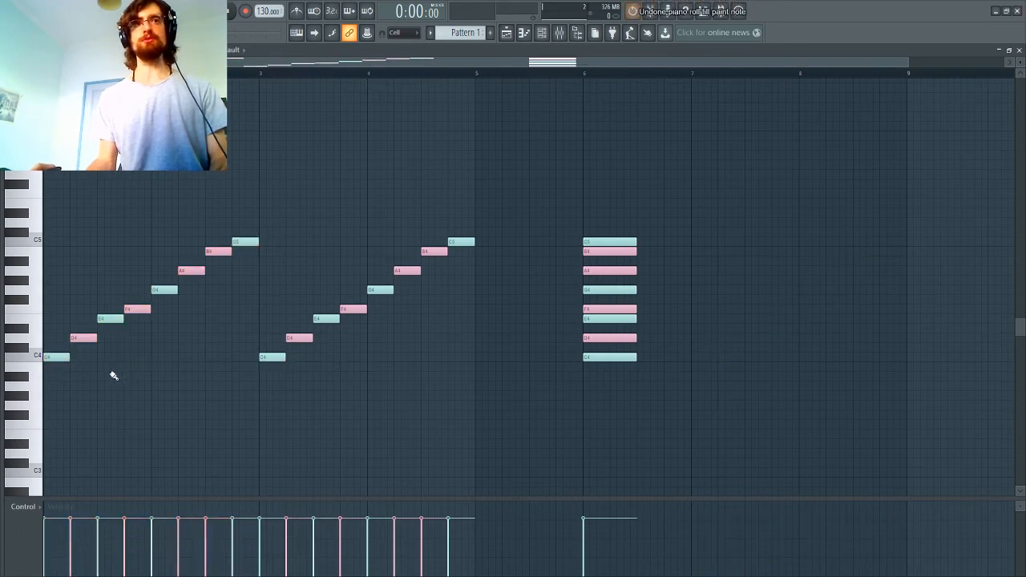
Step: Move the C4-to-C5 scale run from bars 1 and 2 to the start of bar 7 at the same pitch and deselect it
{"action": "left_click_drag", "start_coordinate": [60, 380], "coordinate": [249, 231]}
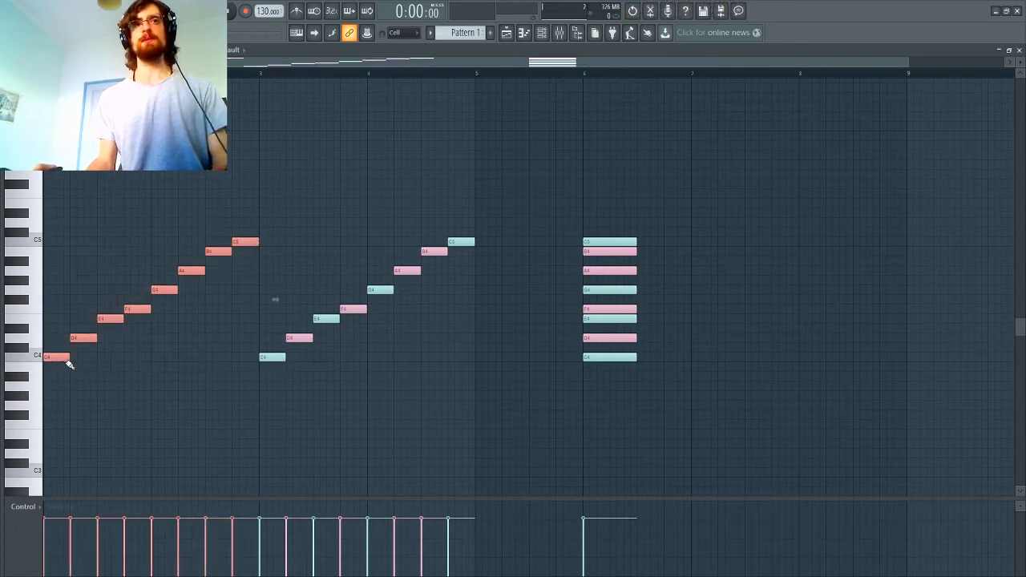
{"action": "left_click_drag", "start_coordinate": [59, 358], "coordinate": [709, 362]}
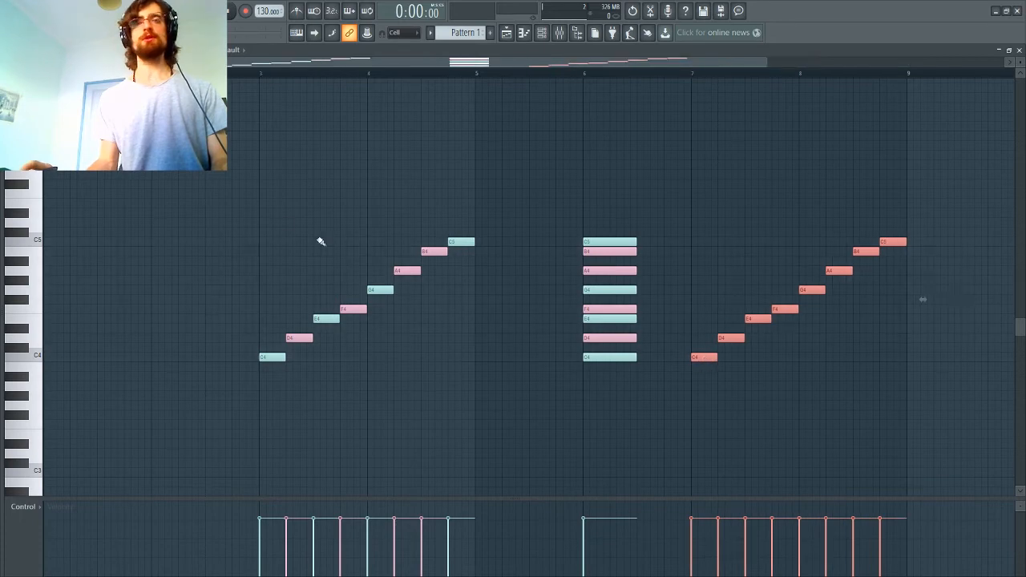
{"action": "left_click", "coordinate": [197, 190], "text": "ctrl"}
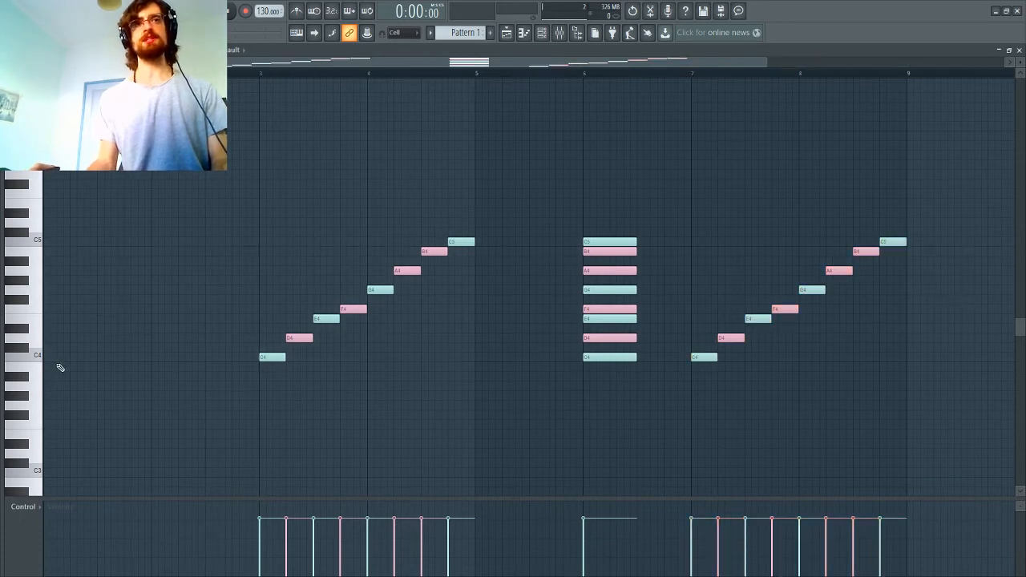
Step: Draw an ascending run of one-beat notes in bars 1 and 2: C4, D4, E4, F4, G4, A4, B4 and C5
{"action": "left_click", "coordinate": [57, 358]}
{"action": "left_click", "coordinate": [78, 339]}
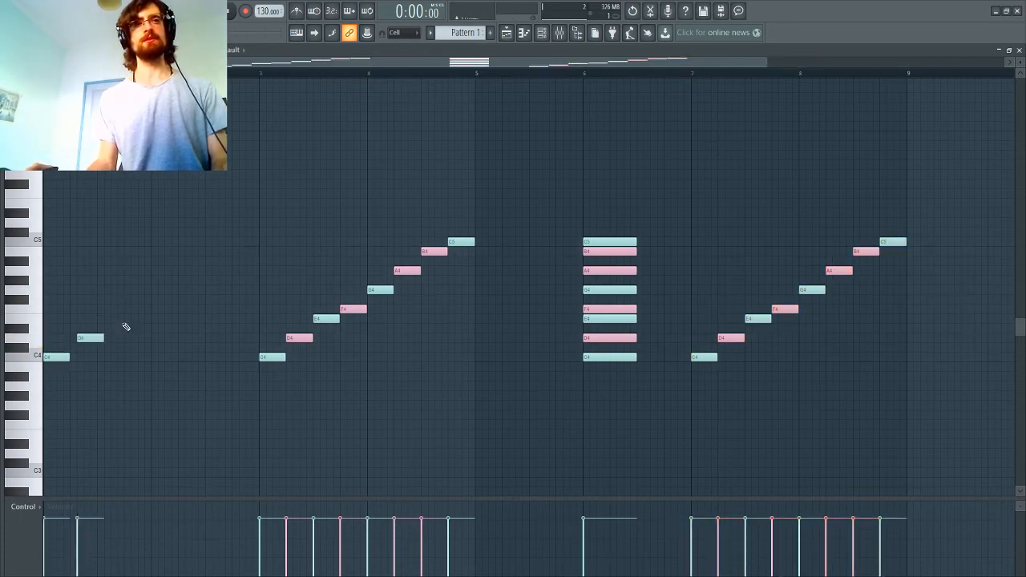
{"action": "left_click_drag", "start_coordinate": [90, 338], "coordinate": [83, 337]}
{"action": "left_click", "coordinate": [104, 318]}
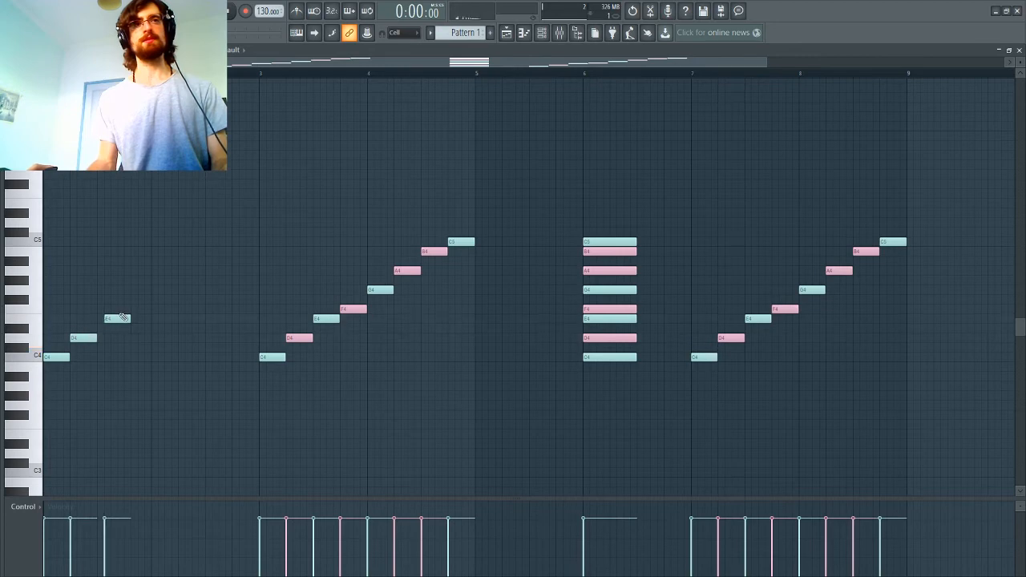
{"action": "left_click", "coordinate": [128, 309]}
{"action": "left_click", "coordinate": [157, 289]}
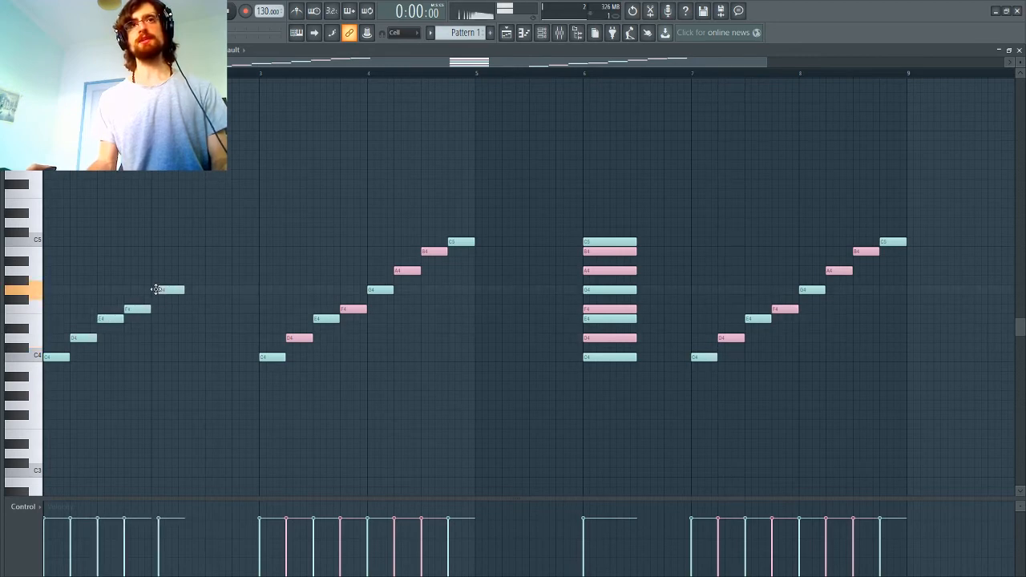
{"action": "right_click", "coordinate": [165, 291]}
{"action": "left_click", "coordinate": [182, 271]}
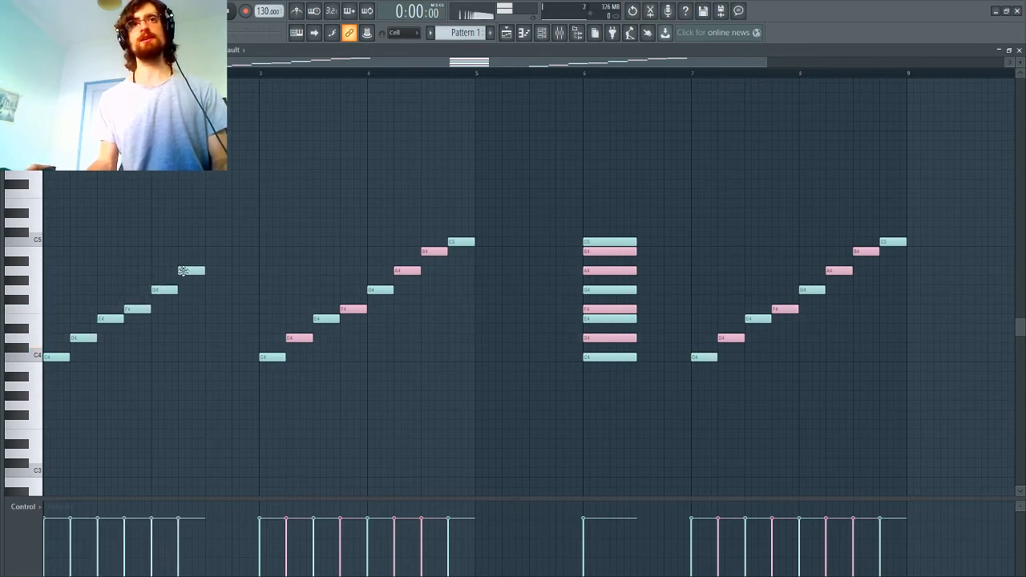
{"action": "left_click", "coordinate": [209, 251]}
{"action": "left_click", "coordinate": [235, 241]}
Step: Delete all eight notes of the ascending scale in bars 1 and 2
{"action": "right_click", "coordinate": [245, 242]}
{"action": "right_click", "coordinate": [218, 251]}
{"action": "right_click", "coordinate": [190, 270]}
{"action": "right_click", "coordinate": [164, 289]}
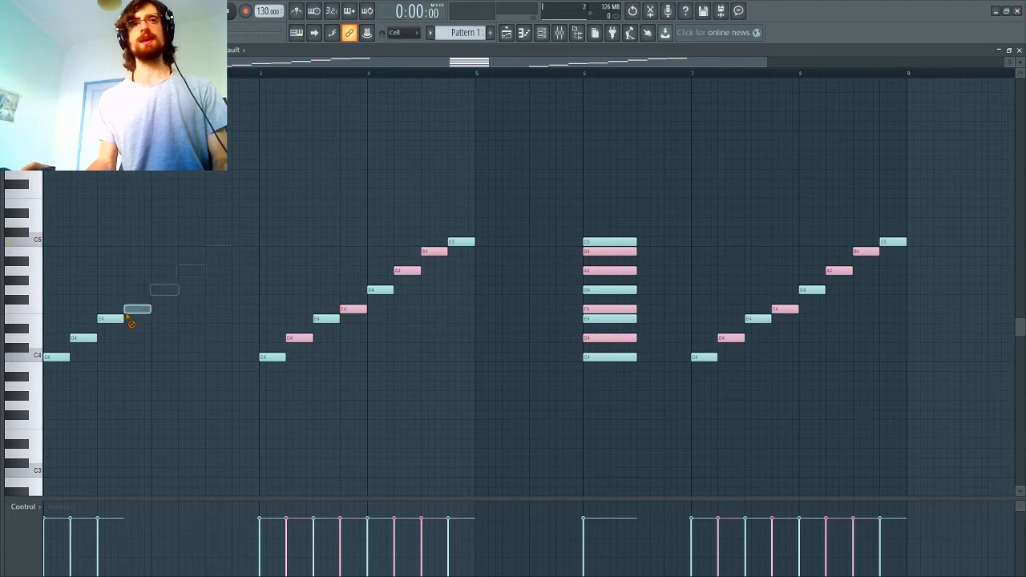
{"action": "right_click", "coordinate": [137, 309]}
{"action": "right_click", "coordinate": [110, 318]}
{"action": "right_click", "coordinate": [83, 338]}
{"action": "right_click", "coordinate": [56, 357]}
Step: Draw an ascending run of one-beat notes in bars 1 and 2: D#4, F4, G4, G#4, A#4, C5, D5 and D#5
{"action": "left_click", "coordinate": [58, 328]}
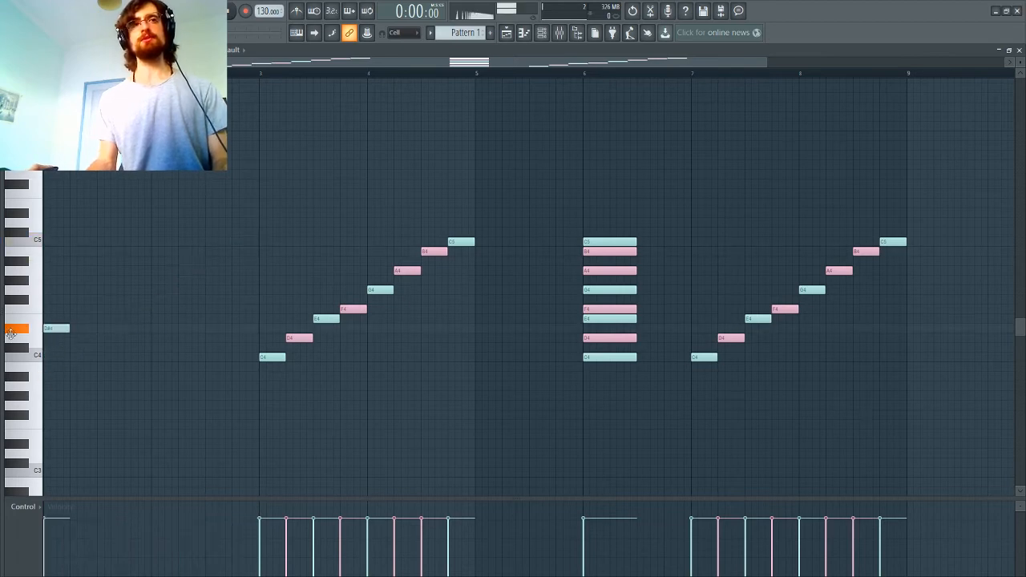
{"action": "left_click", "coordinate": [80, 300]}
{"action": "left_click_drag", "start_coordinate": [81, 301], "coordinate": [75, 309]}
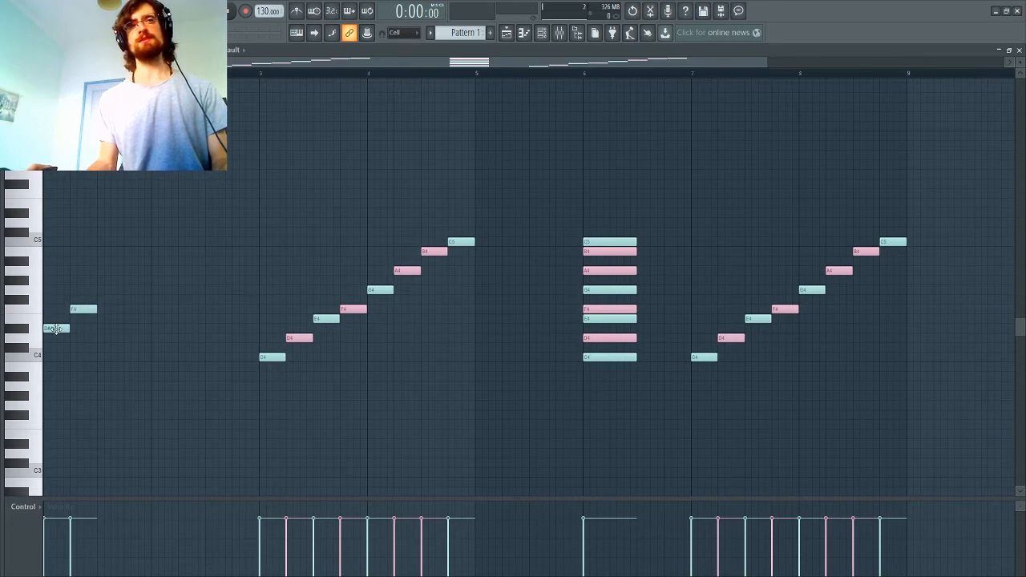
{"action": "left_click", "coordinate": [99, 290]}
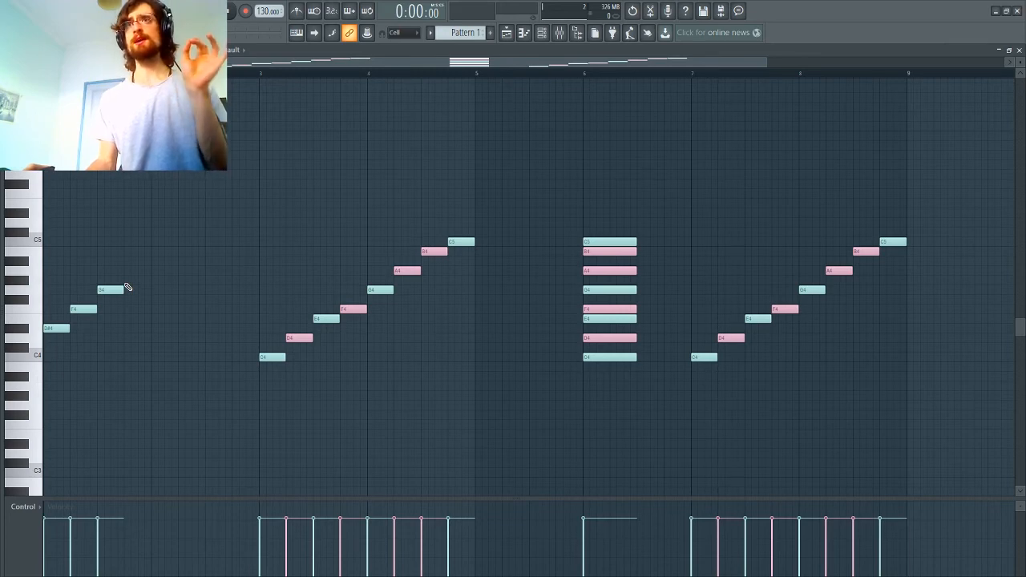
{"action": "left_click", "coordinate": [125, 281]}
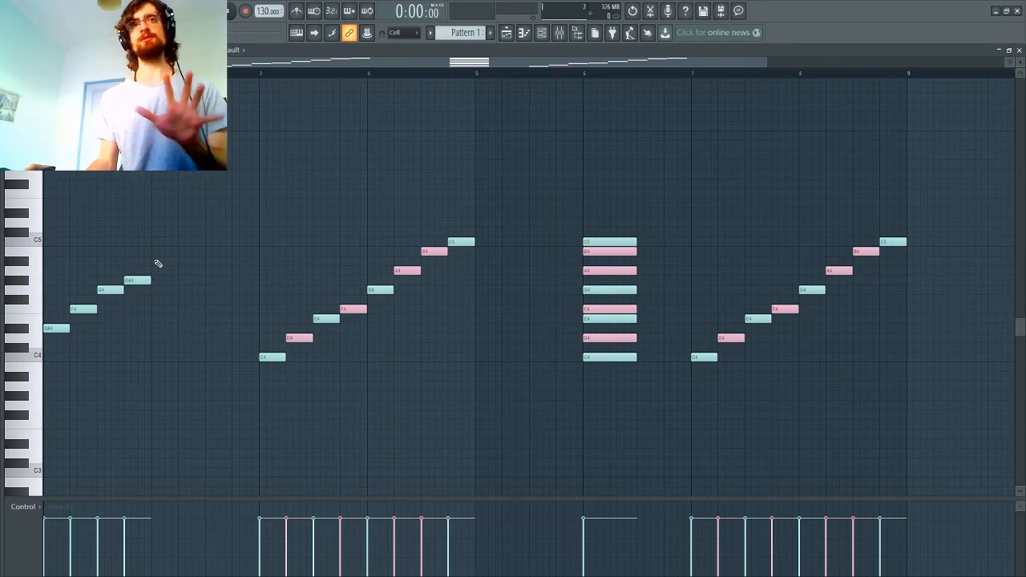
{"action": "left_click", "coordinate": [154, 260]}
{"action": "left_click", "coordinate": [181, 241]}
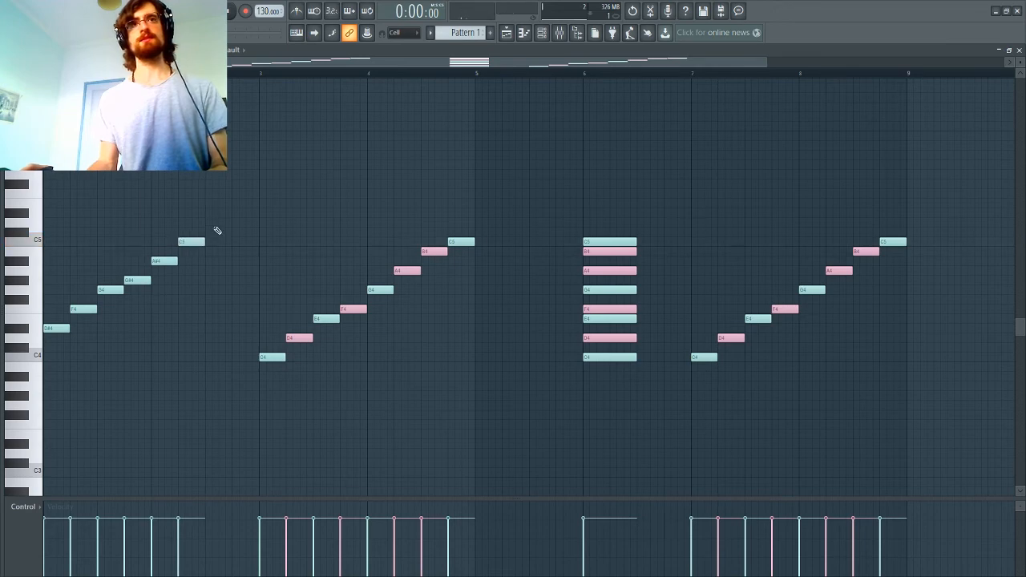
{"action": "left_click", "coordinate": [209, 222]}
{"action": "left_click", "coordinate": [234, 213]}
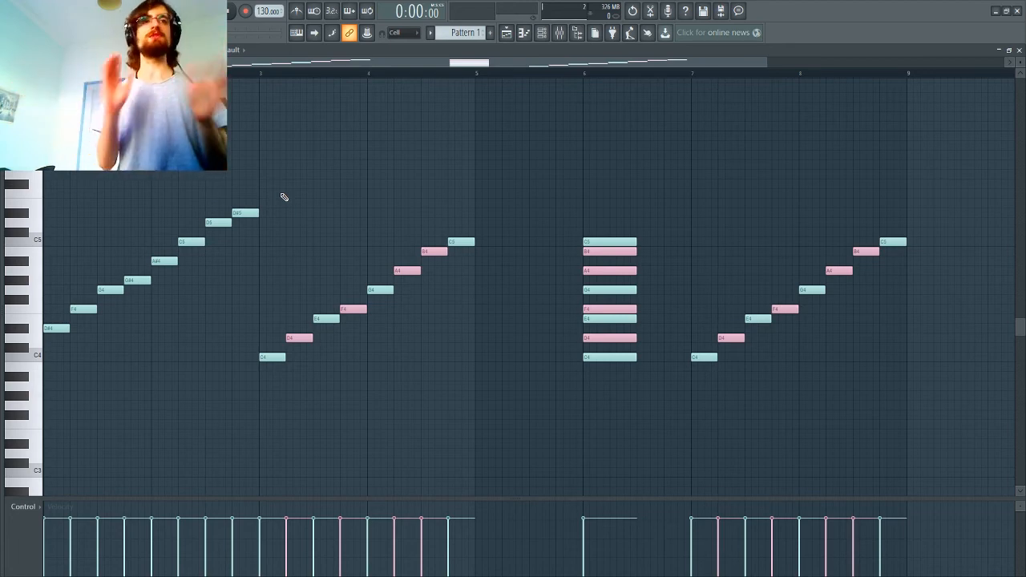
Step: Undo all the notes of the scale run starting on D#4 in bars 1 and 2
{"action": "left_click_drag", "start_coordinate": [250, 191], "coordinate": [72, 343]}
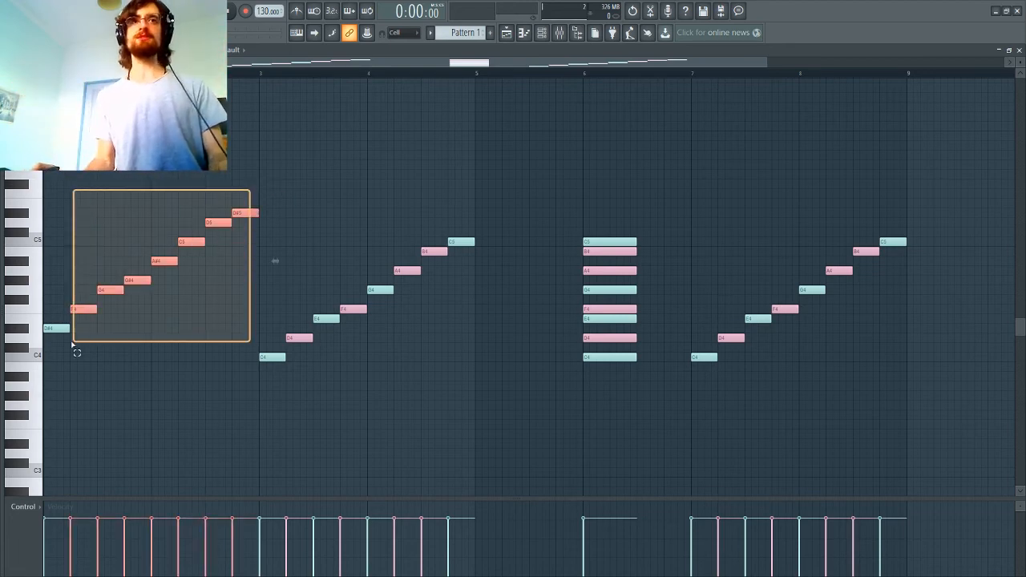
{"action": "key", "text": "ctrl+z"}
{"action": "key", "text": "ctrl+z"}
{"action": "key", "text": "ctrl+z"}
{"action": "key", "text": "ctrl+z"}
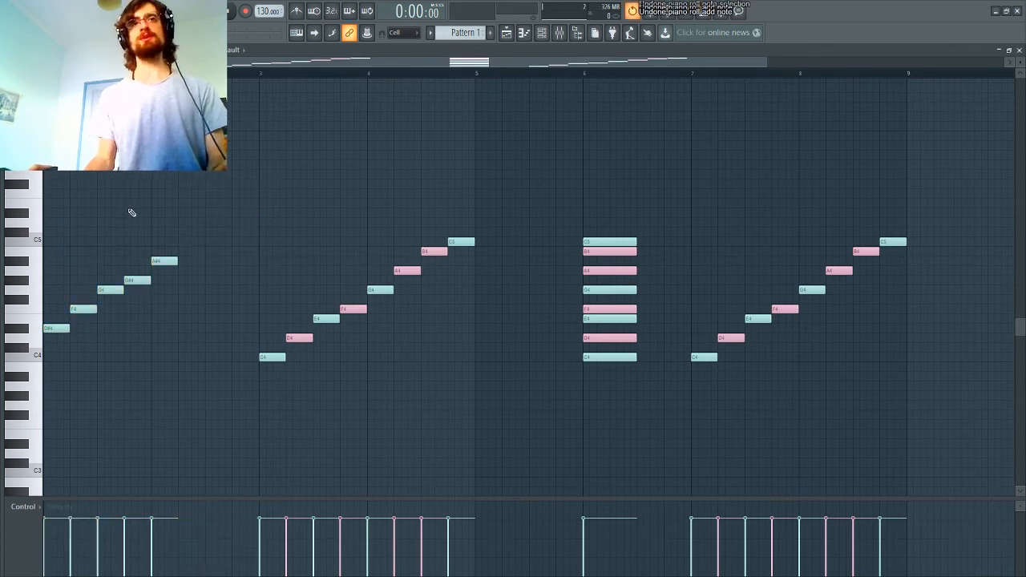
{"action": "key", "text": "ctrl+z"}
{"action": "key", "text": "ctrl+z"}
{"action": "key", "text": "ctrl+z"}
{"action": "key", "text": "ctrl+z"}
{"action": "key", "text": "ctrl+z"}
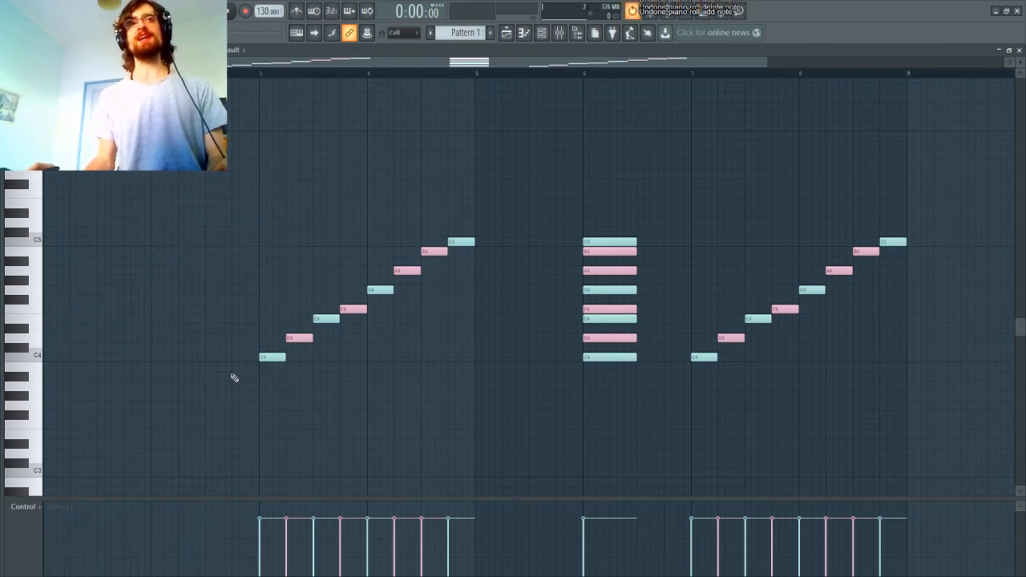
Step: Copy the C4-to-C5 scale run from bars 3 and 4 into bars 1 and 2 at the same pitch and deselect it
{"action": "left_click_drag", "start_coordinate": [245, 390], "coordinate": [461, 223]}
{"action": "key", "text": "ctrl+c"}
{"action": "key", "text": "ctrl+v"}
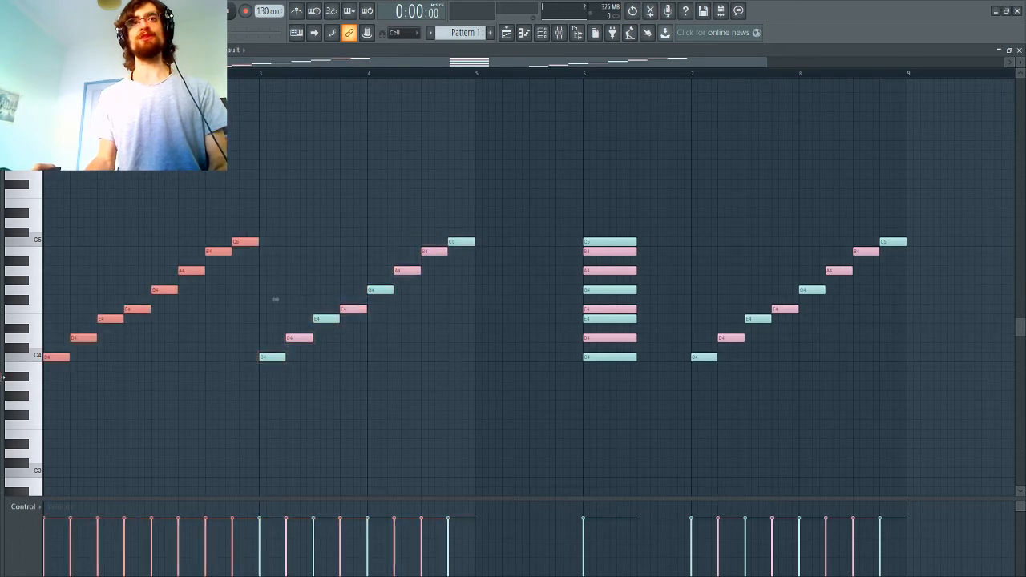
{"action": "left_click", "coordinate": [143, 376]}
Step: Move the C4-to-C5 scale run from bars 3 and 4 to the start of bar 9 at the same pitch
{"action": "left_click_drag", "start_coordinate": [270, 390], "coordinate": [492, 214]}
{"action": "left_click_drag", "start_coordinate": [272, 365], "coordinate": [915, 362]}
{"action": "left_click_drag", "start_coordinate": [231, 190], "coordinate": [40, 407]}
{"action": "left_click_drag", "start_coordinate": [53, 298], "coordinate": [148, 356]}
{"action": "left_click_drag", "start_coordinate": [85, 360], "coordinate": [294, 225]}
{"action": "left_click_drag", "start_coordinate": [287, 200], "coordinate": [108, 320]}
Step: Turn the run in bars 1 and 2 into a chromatic climb from C4 to C5, using half-beat notes below C5, and play it
{"action": "left_click", "coordinate": [55, 358]}
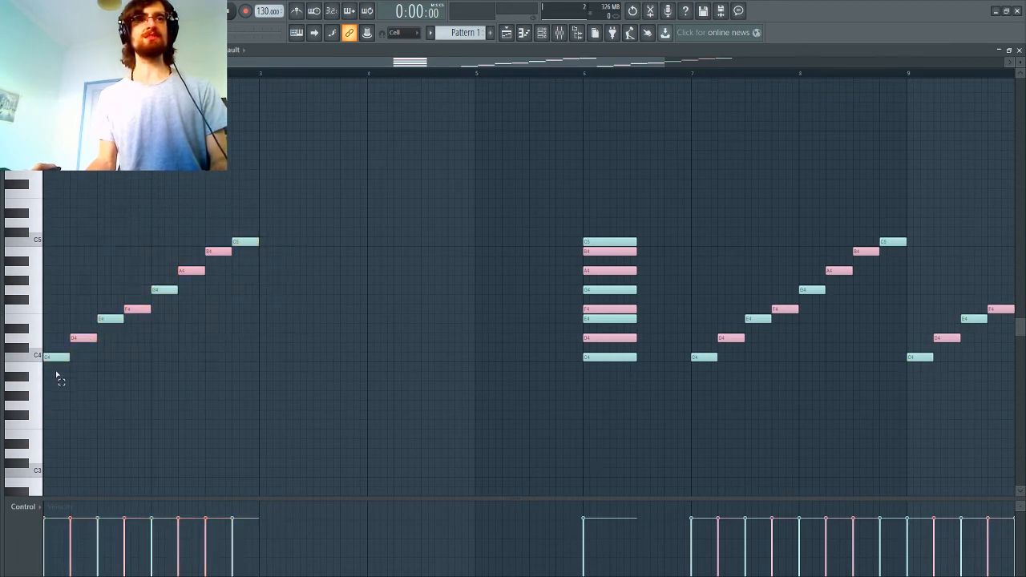
{"action": "mouse_move", "coordinate": [54, 357]}
{"action": "left_mouse_down"}
{"action": "mouse_move", "coordinate": [76, 347]}
{"action": "mouse_move", "coordinate": [68, 359]}
{"action": "left_mouse_up"}
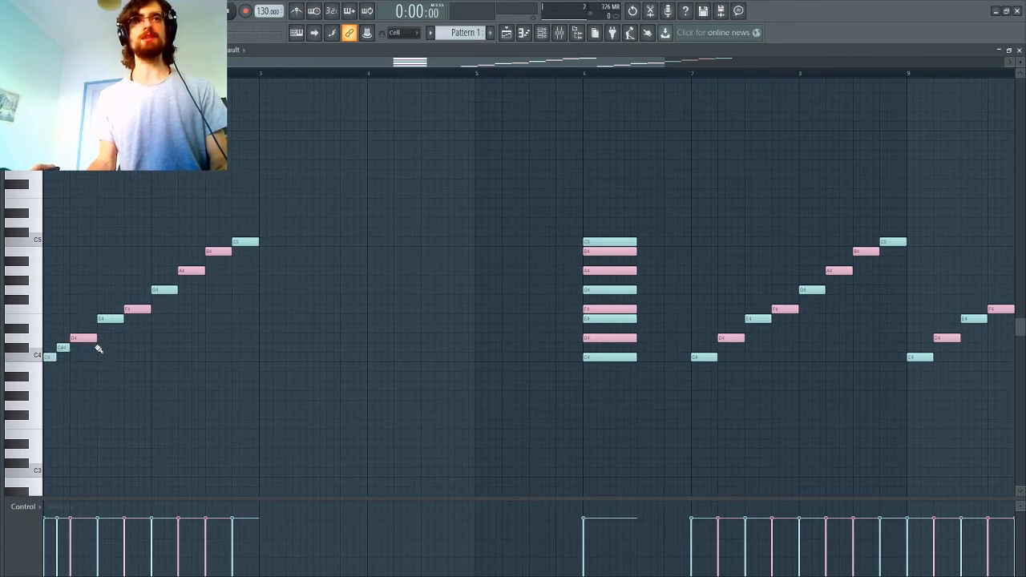
{"action": "left_click", "coordinate": [88, 329]}
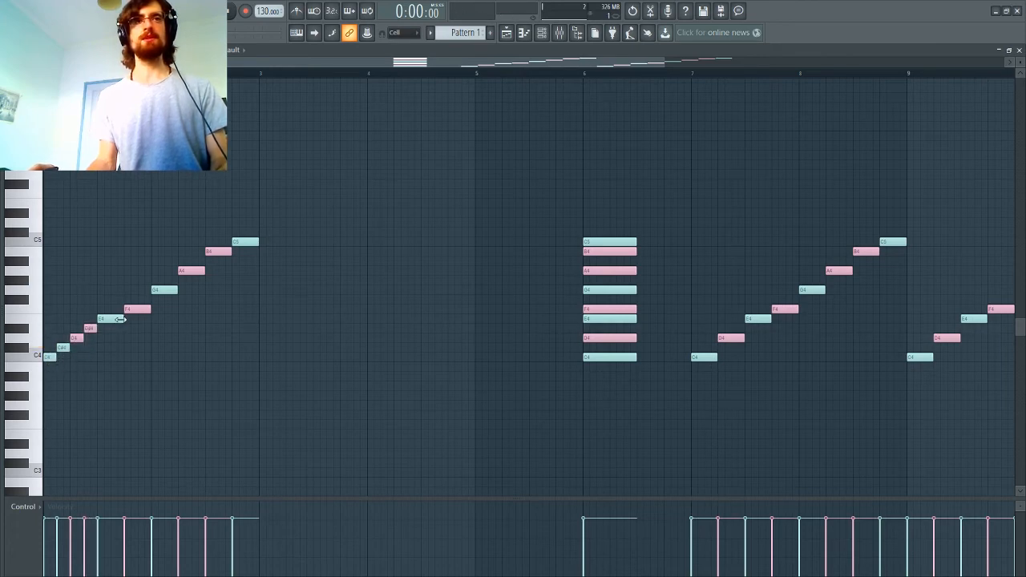
{"action": "mouse_move", "coordinate": [124, 320]}
{"action": "left_mouse_down"}
{"action": "mouse_move", "coordinate": [103, 322]}
{"action": "mouse_move", "coordinate": [113, 312]}
{"action": "left_mouse_up"}
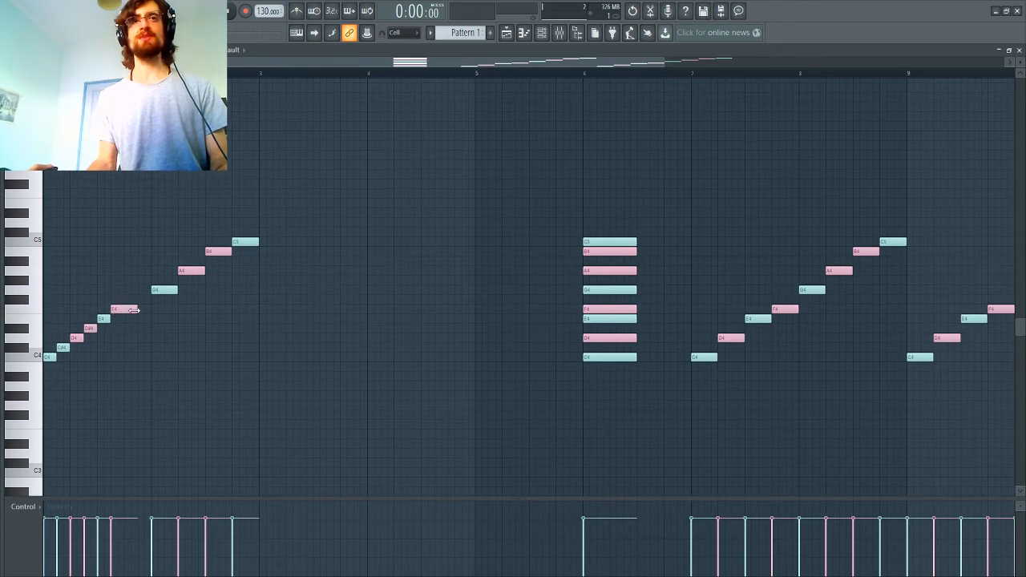
{"action": "left_click", "coordinate": [130, 299]}
{"action": "left_click_drag", "start_coordinate": [172, 290], "coordinate": [219, 243]}
{"action": "left_click", "coordinate": [156, 281]}
{"action": "left_click", "coordinate": [184, 261]}
{"action": "key", "text": "space"}
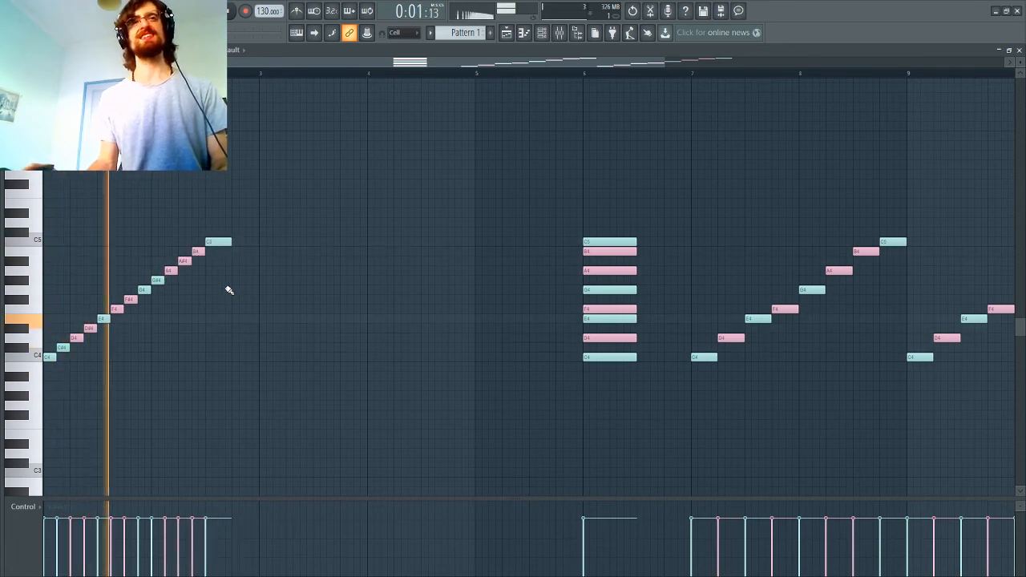
{"action": "key", "text": "space"}
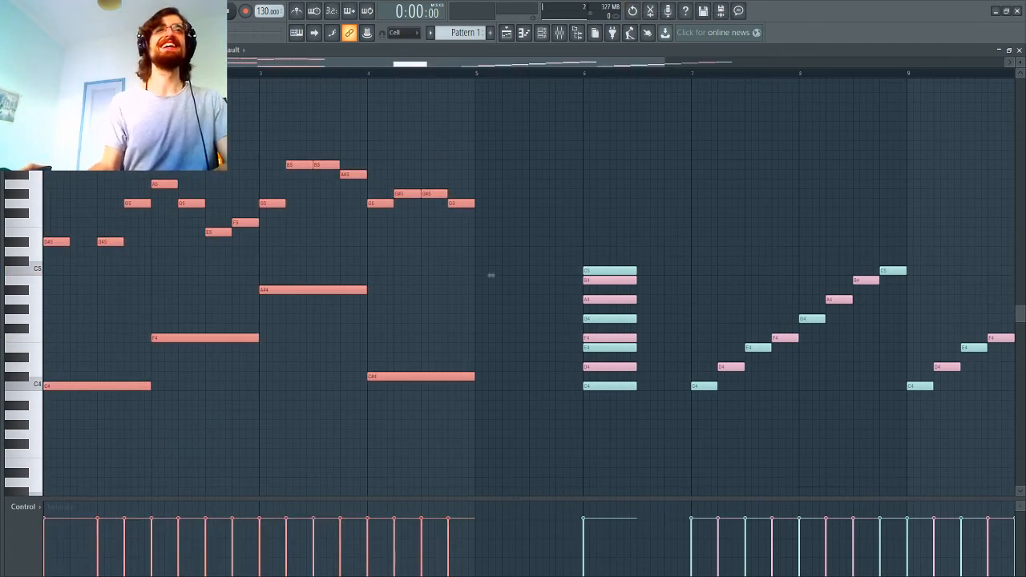
Step: Replace the selected notes in bars 1 to 4 with one-bar bass notes: C4, E4, A4 and F#4
{"action": "key", "text": "Delete"}
{"action": "left_click", "coordinate": [64, 388]}
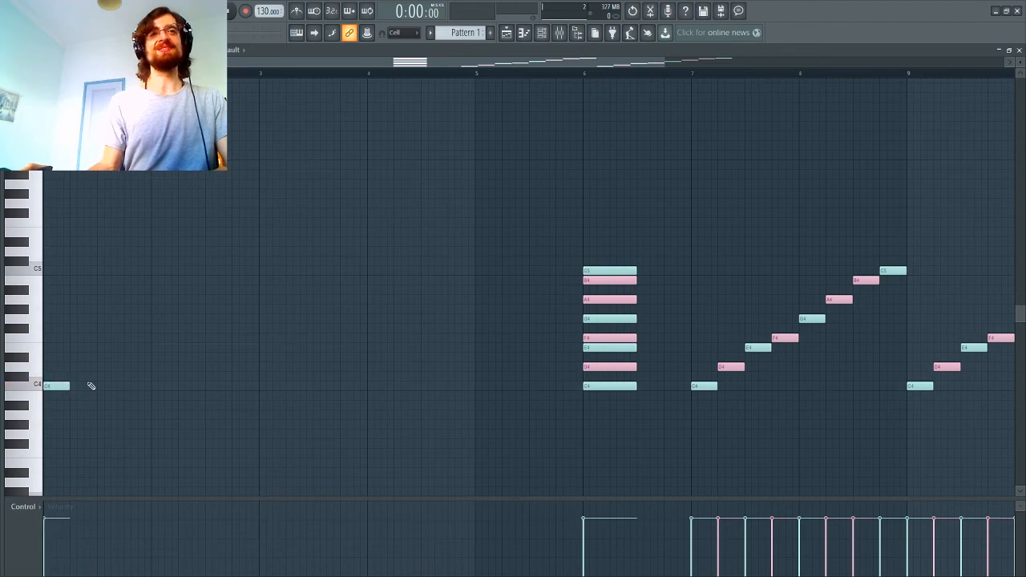
{"action": "left_click_drag", "start_coordinate": [69, 387], "coordinate": [149, 405]}
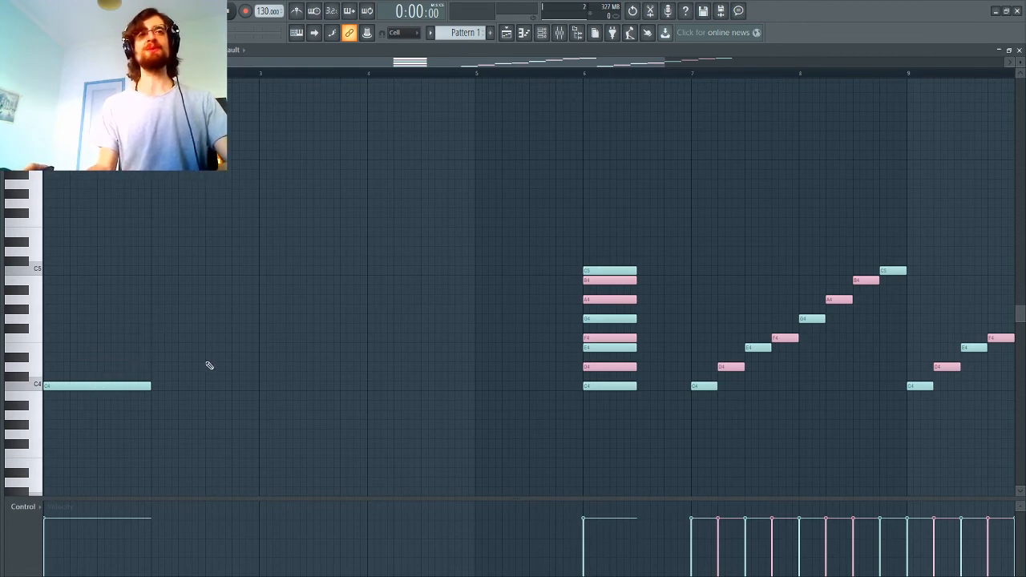
{"action": "left_click", "coordinate": [157, 350]}
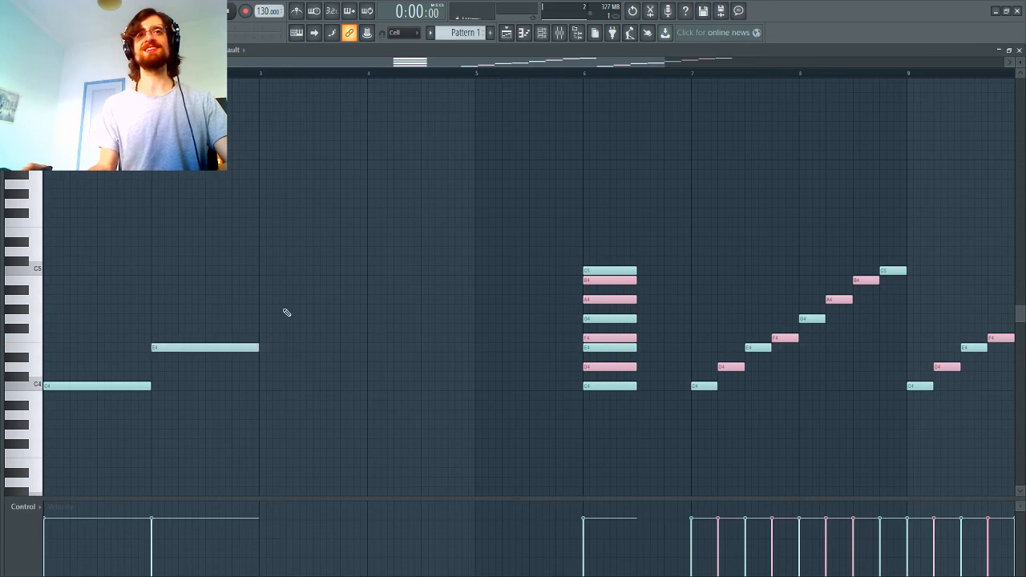
{"action": "left_click", "coordinate": [265, 301]}
{"action": "mouse_move", "coordinate": [371, 329]}
{"action": "left_mouse_down"}
{"action": "mouse_move", "coordinate": [365, 351]}
{"action": "mouse_move", "coordinate": [368, 329]}
{"action": "left_mouse_up"}
Step: Draw a melody of three-quarter-beat notes, one per beat, in bars 1 and 2: D#5, D#5, C5, C#5, D5, D5, G#5, G5
{"action": "left_click", "coordinate": [72, 242]}
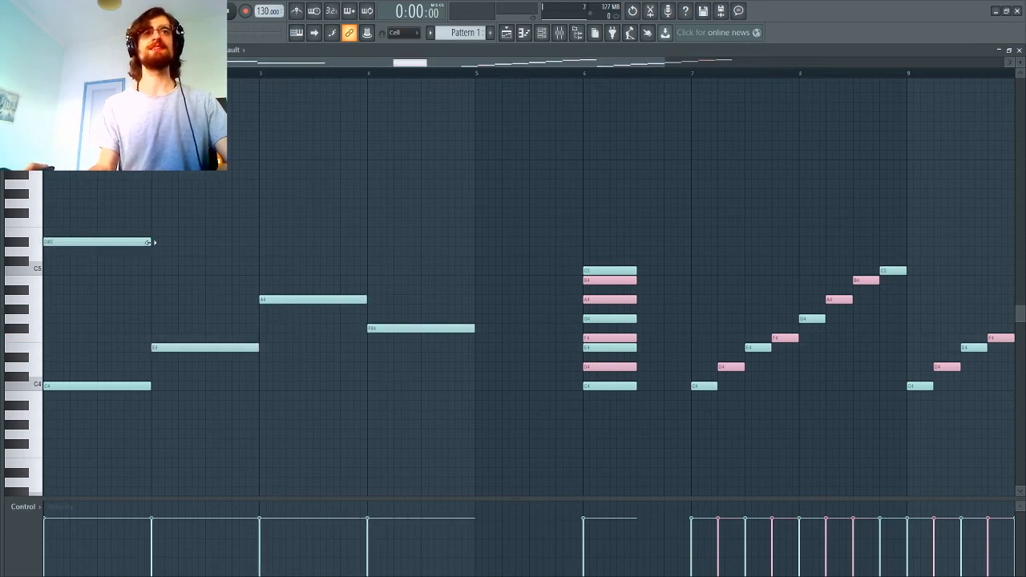
{"action": "left_click_drag", "start_coordinate": [149, 242], "coordinate": [65, 263]}
{"action": "left_click", "coordinate": [80, 242]}
{"action": "left_click", "coordinate": [104, 270]}
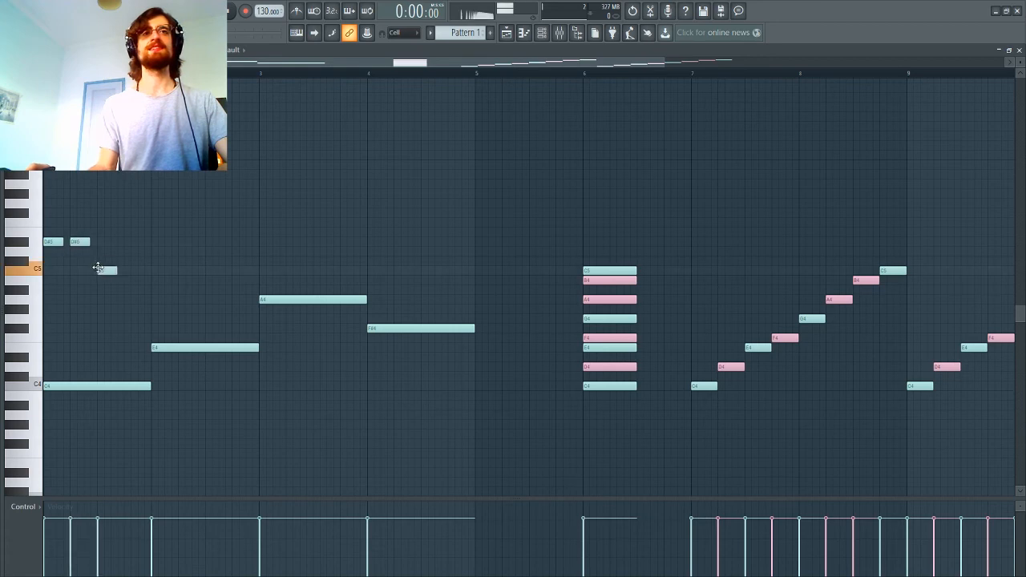
{"action": "left_click", "coordinate": [133, 261]}
{"action": "left_click", "coordinate": [155, 251]}
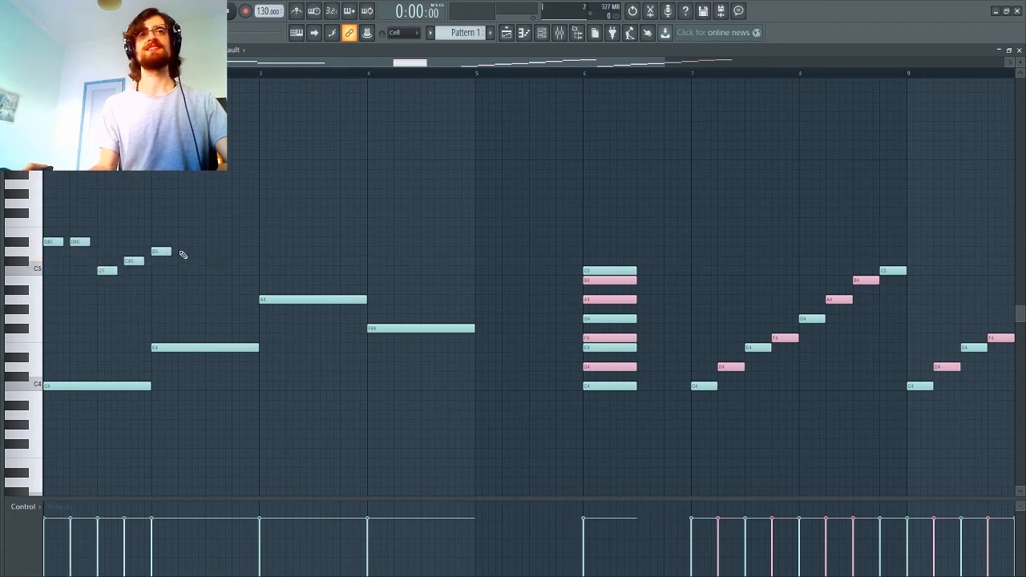
{"action": "left_click", "coordinate": [182, 251]}
{"action": "left_click", "coordinate": [208, 194]}
{"action": "left_click_drag", "start_coordinate": [208, 195], "coordinate": [201, 195]}
{"action": "left_click", "coordinate": [237, 203]}
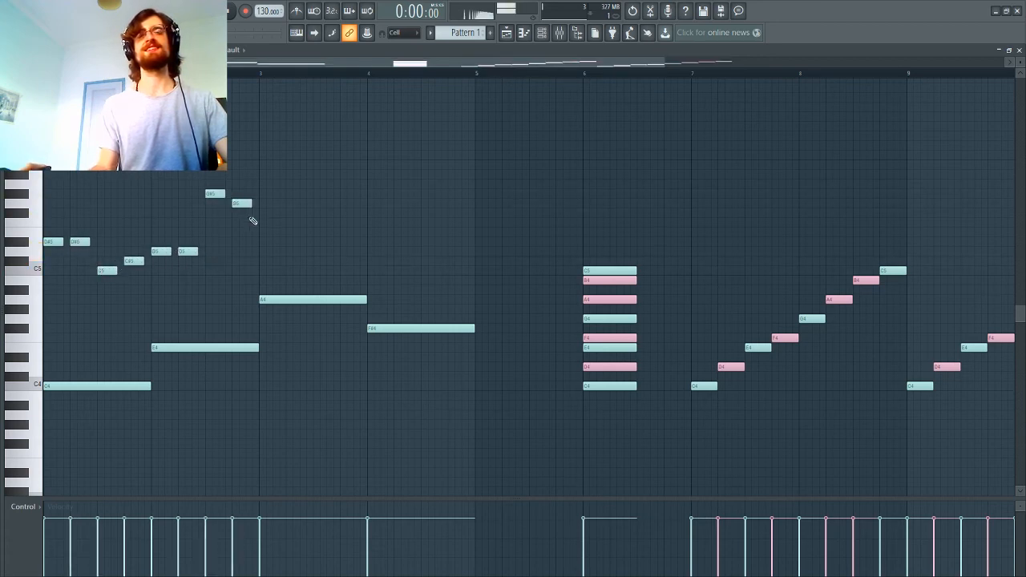
Step: Continue the melody in bars 3 and 4 with F5, F5, D#5, D#5, A#4, A#4, C5, C5, and play the pattern
{"action": "left_click", "coordinate": [290, 223]}
{"action": "left_click", "coordinate": [316, 243]}
{"action": "left_click", "coordinate": [344, 243]}
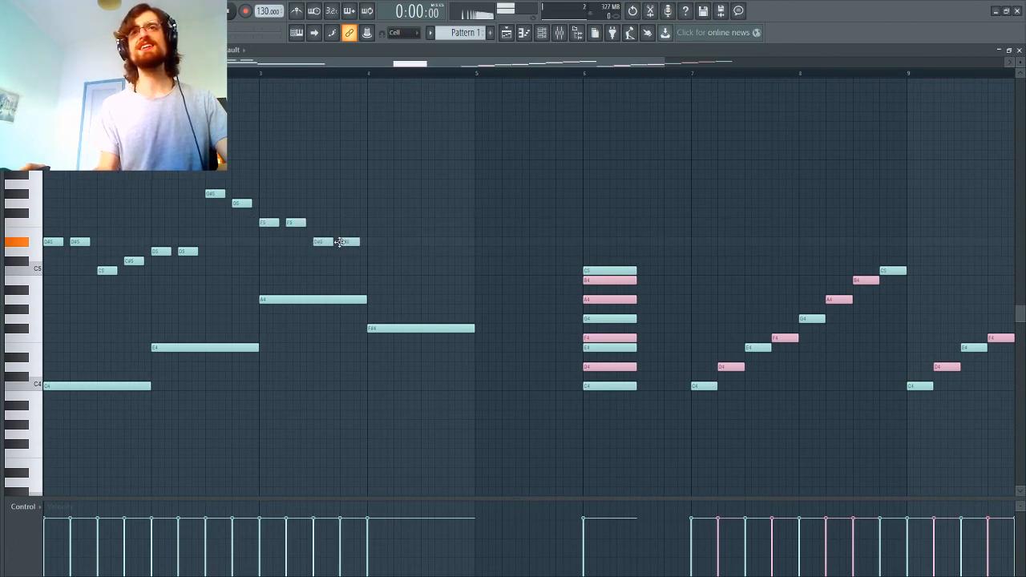
{"action": "left_click", "coordinate": [376, 262]}
{"action": "left_click_drag", "start_coordinate": [373, 265], "coordinate": [371, 291]}
{"action": "left_click", "coordinate": [398, 290]}
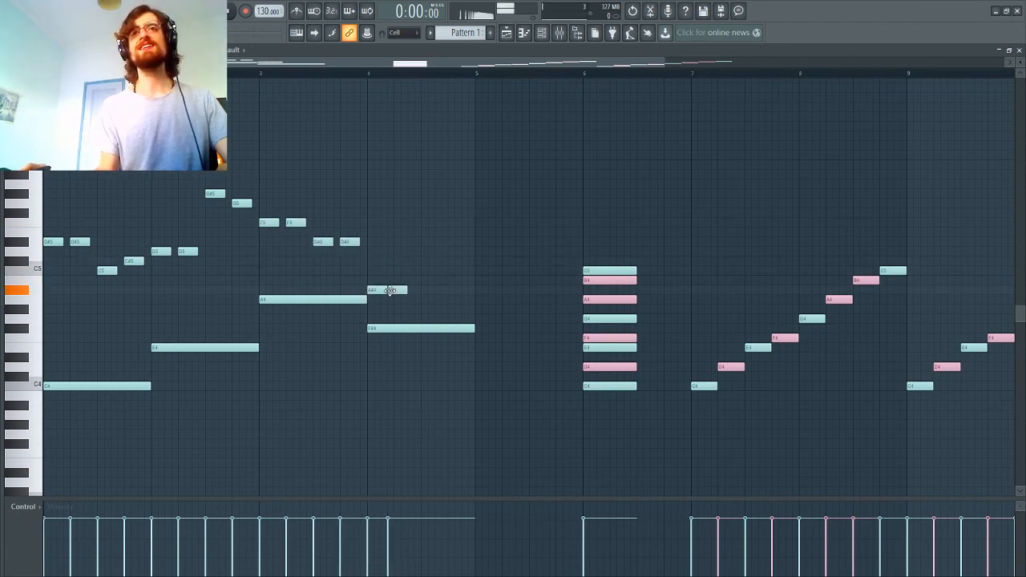
{"action": "left_click", "coordinate": [426, 271]}
{"action": "left_click", "coordinate": [452, 271]}
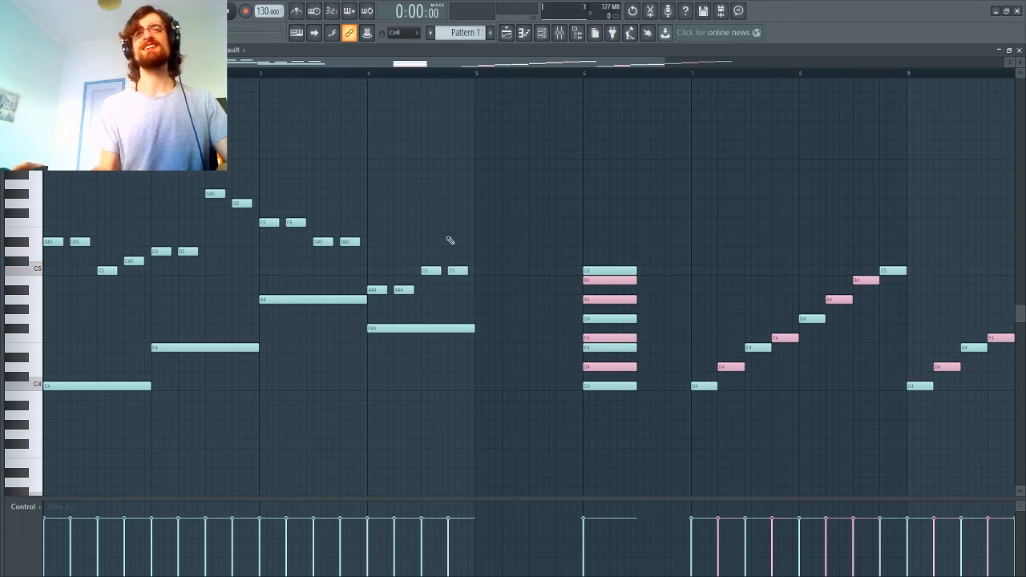
{"action": "key", "text": "space"}
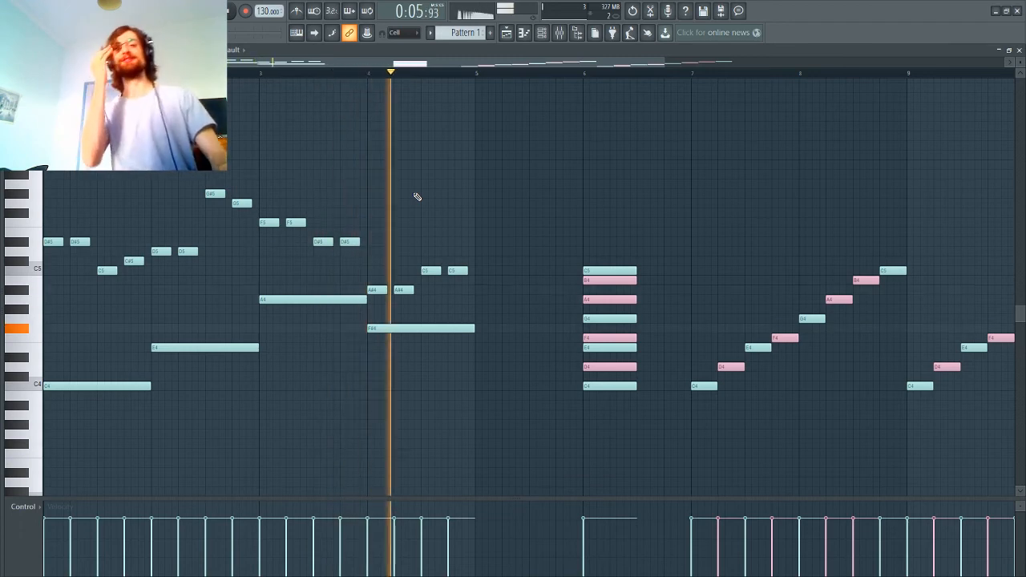
{"action": "key", "text": "space"}
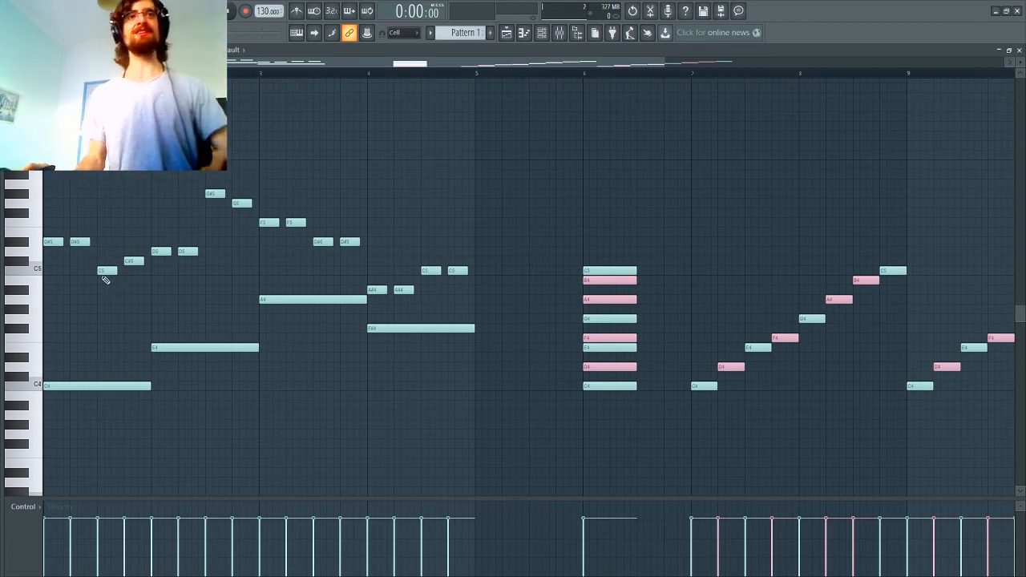
{"action": "scroll", "coordinate": [105, 279], "scroll_direction": "down", "scroll_amount": 3}
{"action": "scroll", "coordinate": [275, 231], "scroll_direction": "up", "scroll_amount": 3}
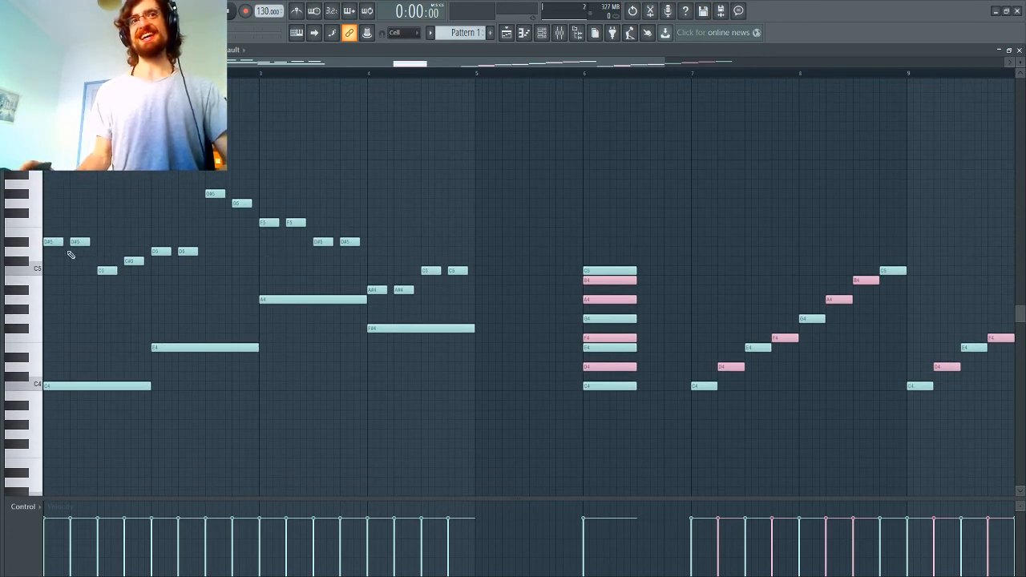
{"action": "scroll", "coordinate": [91, 428], "scroll_direction": "down", "scroll_amount": 3}
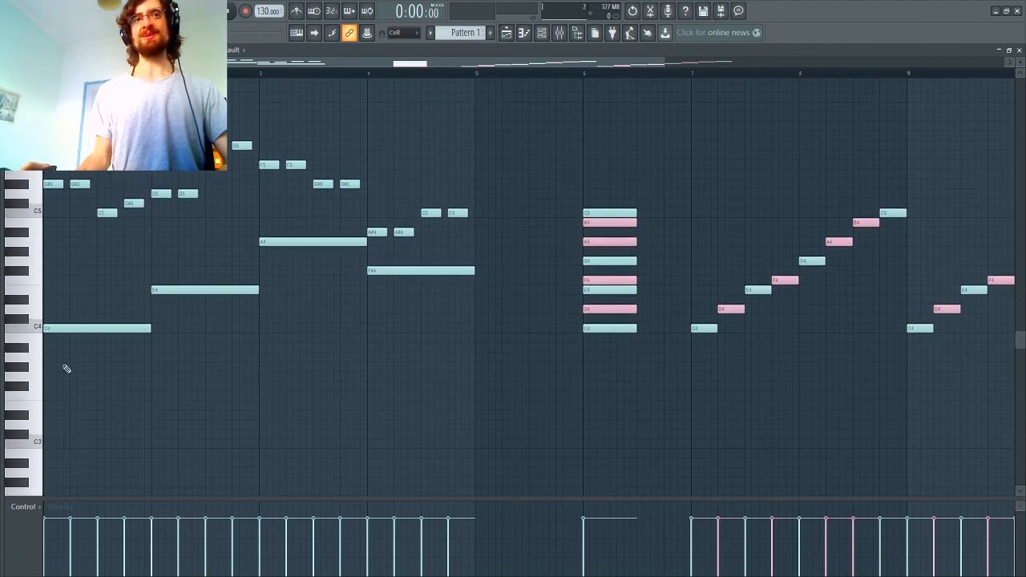
{"action": "scroll", "coordinate": [192, 344], "scroll_direction": "up", "scroll_amount": 3}
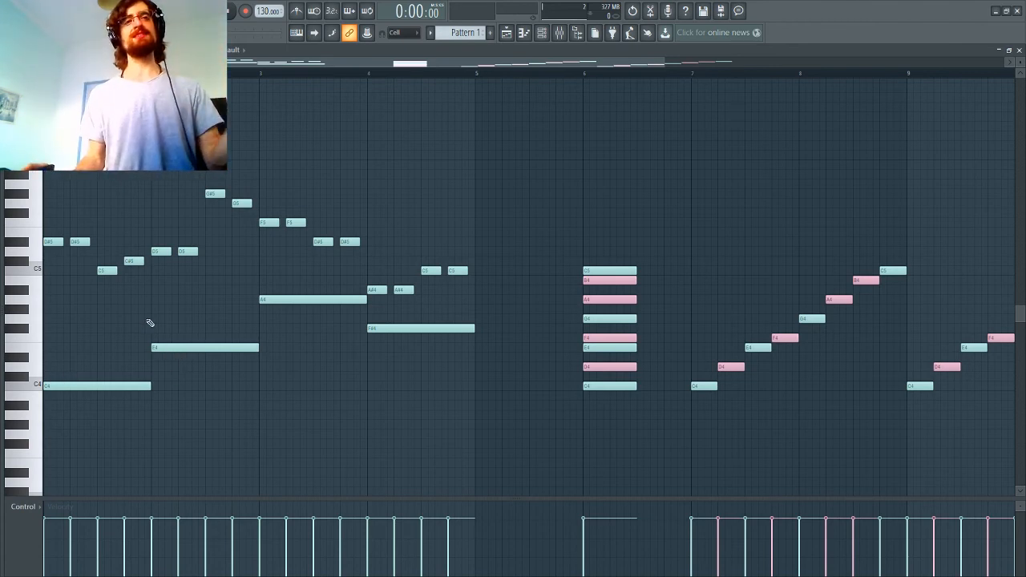
Step: Stack three-quarter-beat guide notes C3, D3, E3, F3, G3, A3 and B3 at the start of bar 1
{"action": "scroll", "coordinate": [47, 408], "scroll_direction": "down", "scroll_amount": 4}
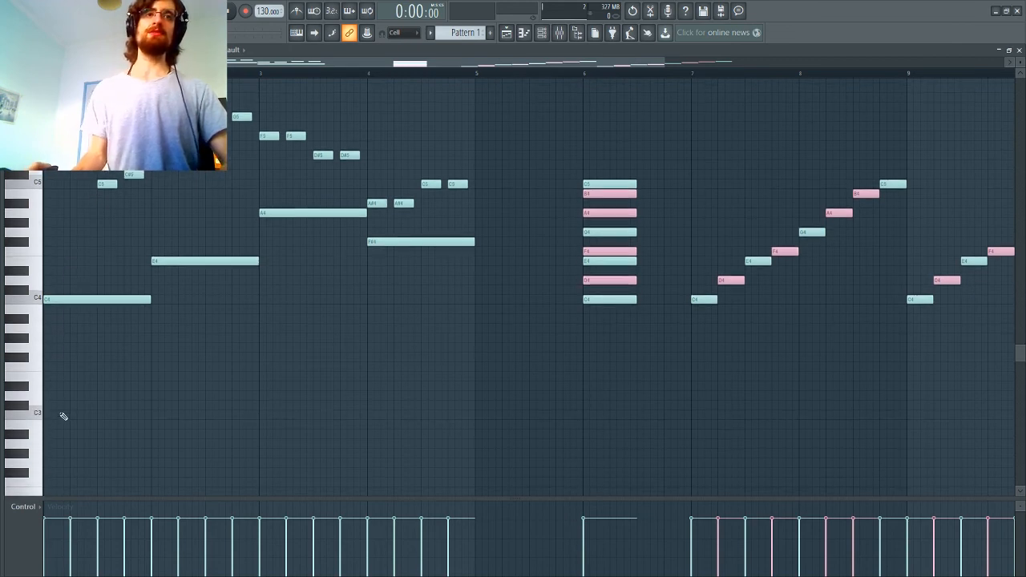
{"action": "scroll", "coordinate": [57, 417], "scroll_direction": "down", "scroll_amount": 3}
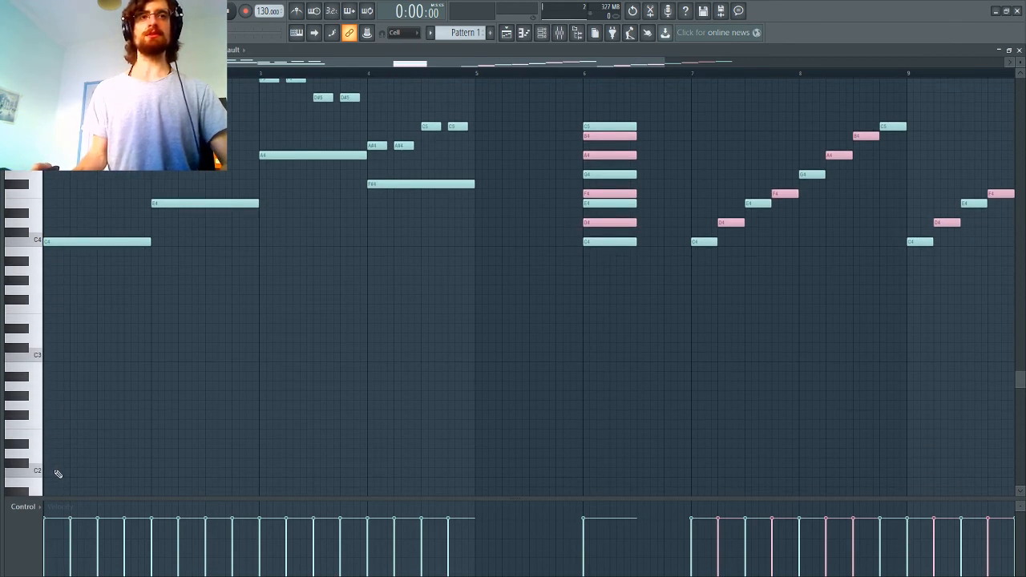
{"action": "left_click", "coordinate": [58, 473]}
{"action": "right_click", "coordinate": [56, 473]}
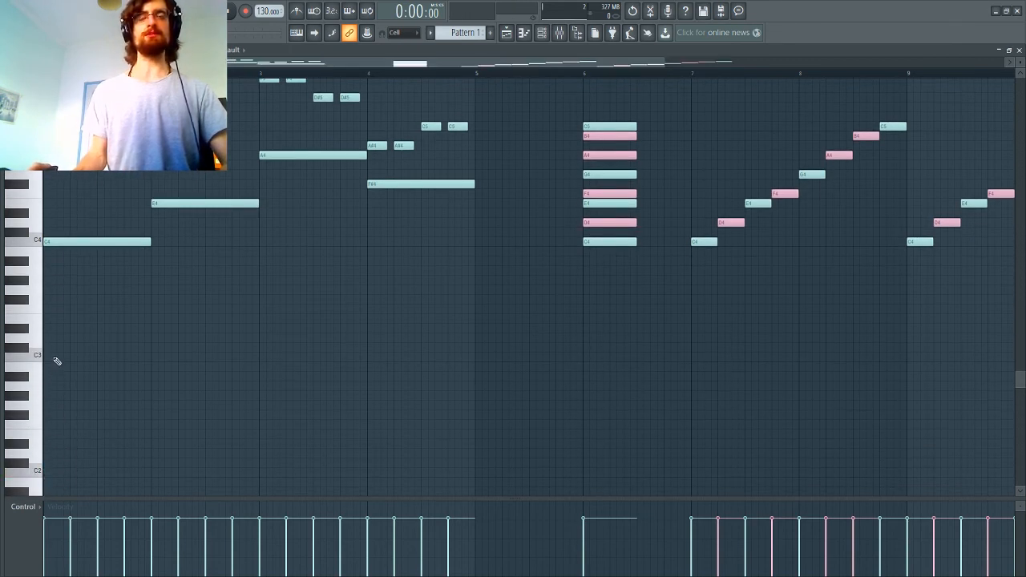
{"action": "left_click", "coordinate": [53, 357]}
{"action": "left_click", "coordinate": [50, 337]}
{"action": "left_click", "coordinate": [48, 318]}
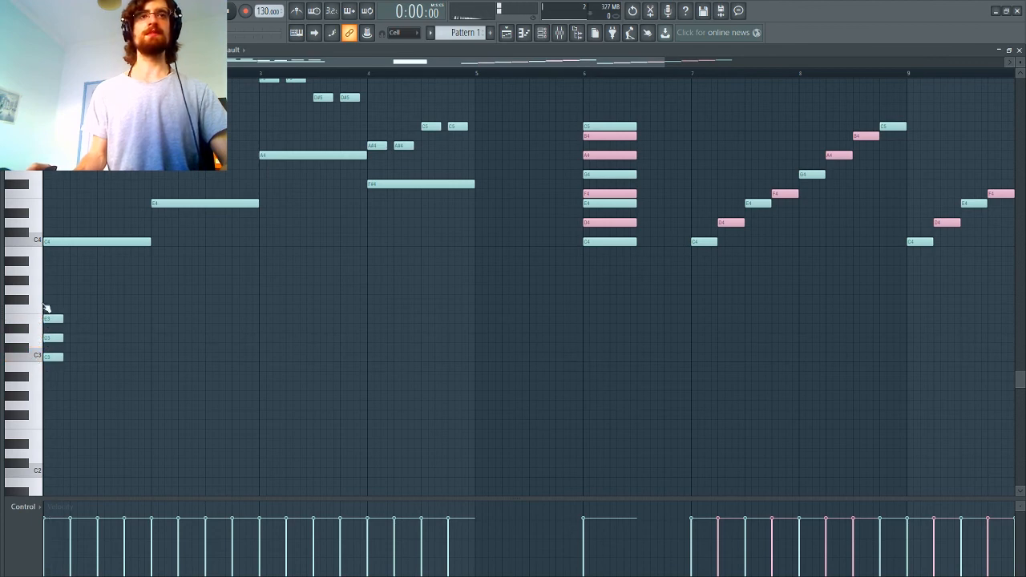
{"action": "left_click", "coordinate": [49, 309]}
{"action": "left_click", "coordinate": [49, 290]}
{"action": "left_click", "coordinate": [50, 270]}
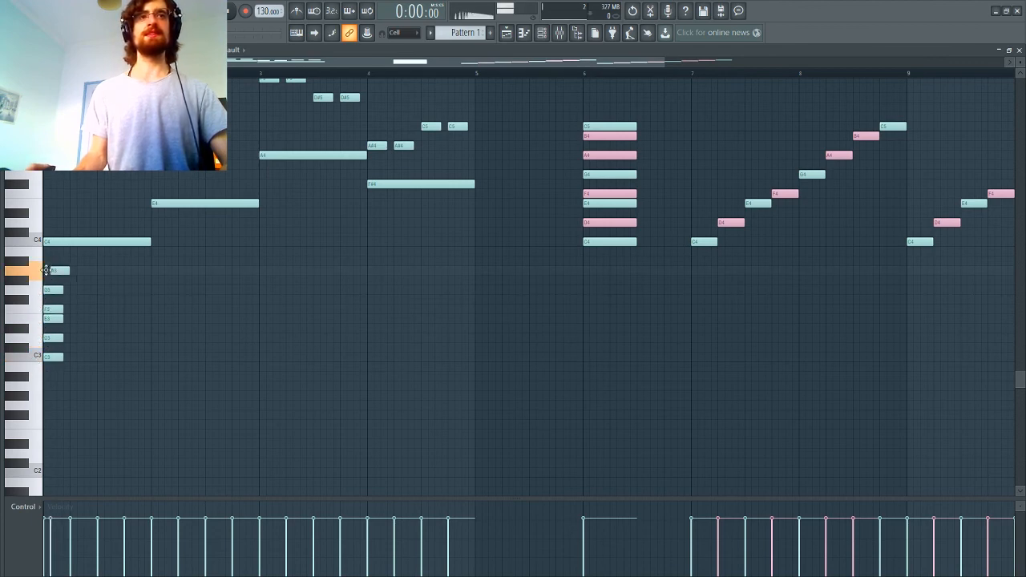
{"action": "left_click", "coordinate": [50, 252]}
Step: Move the off-scale melody notes in bar 1 into C major: raise the D#5 pair to E5 and lower the C#5 to C5
{"action": "scroll", "coordinate": [70, 309], "scroll_direction": "up", "scroll_amount": 3}
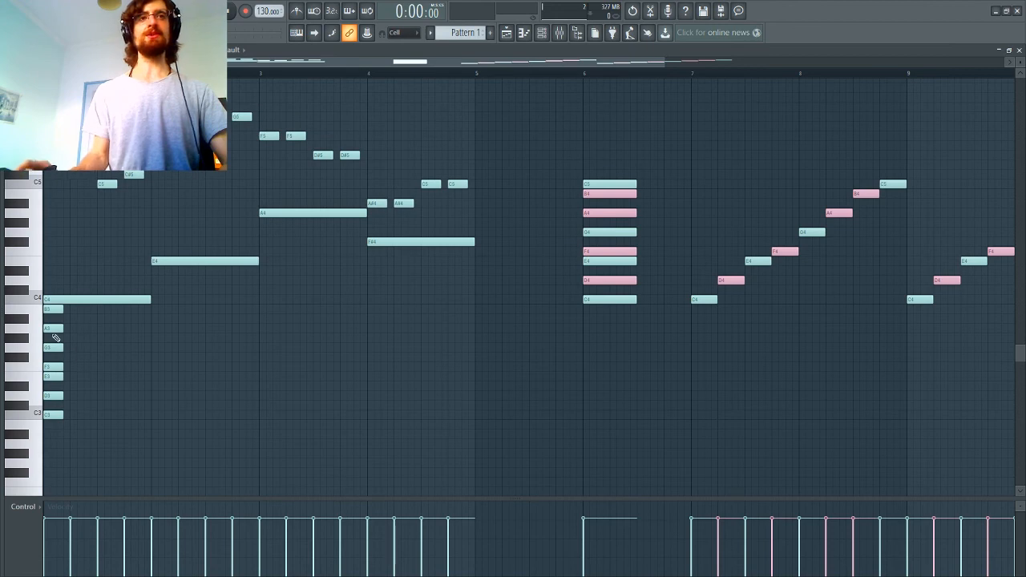
{"action": "left_click_drag", "start_coordinate": [51, 197], "coordinate": [53, 175]}
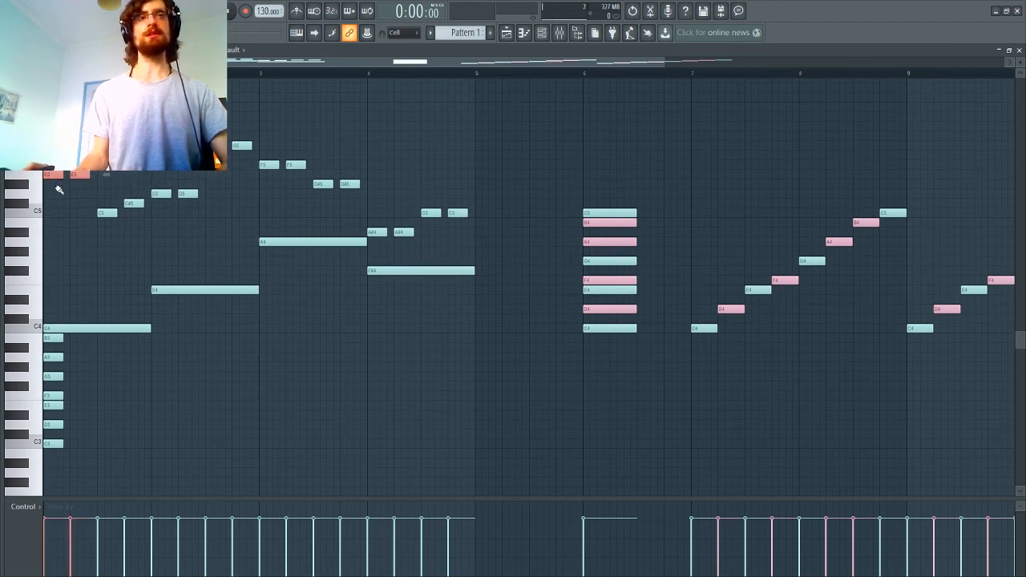
{"action": "left_click", "coordinate": [121, 240]}
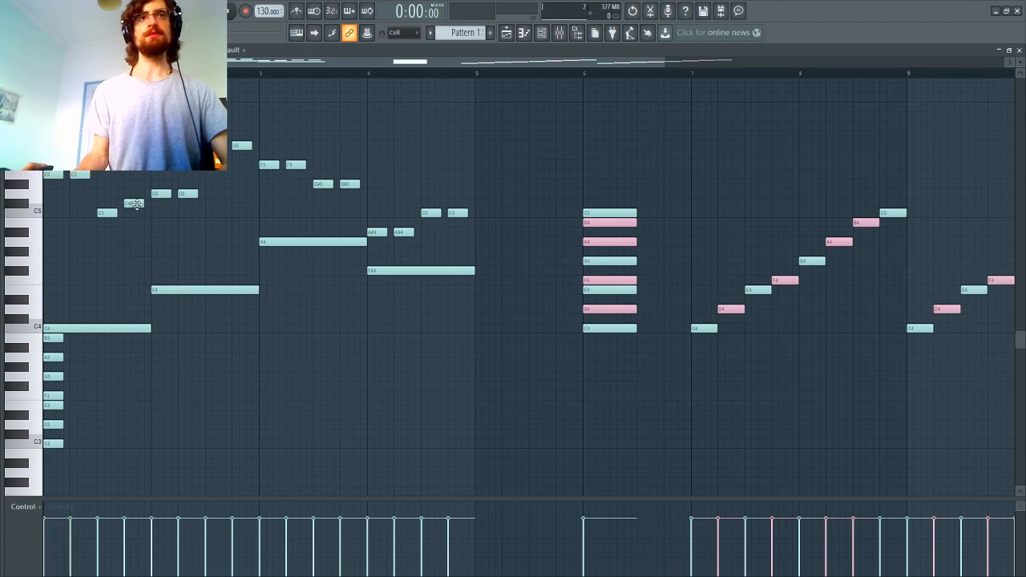
{"action": "mouse_move", "coordinate": [133, 204]}
{"action": "left_mouse_down"}
{"action": "mouse_move", "coordinate": [135, 227]}
{"action": "mouse_move", "coordinate": [134, 212]}
{"action": "left_mouse_up"}
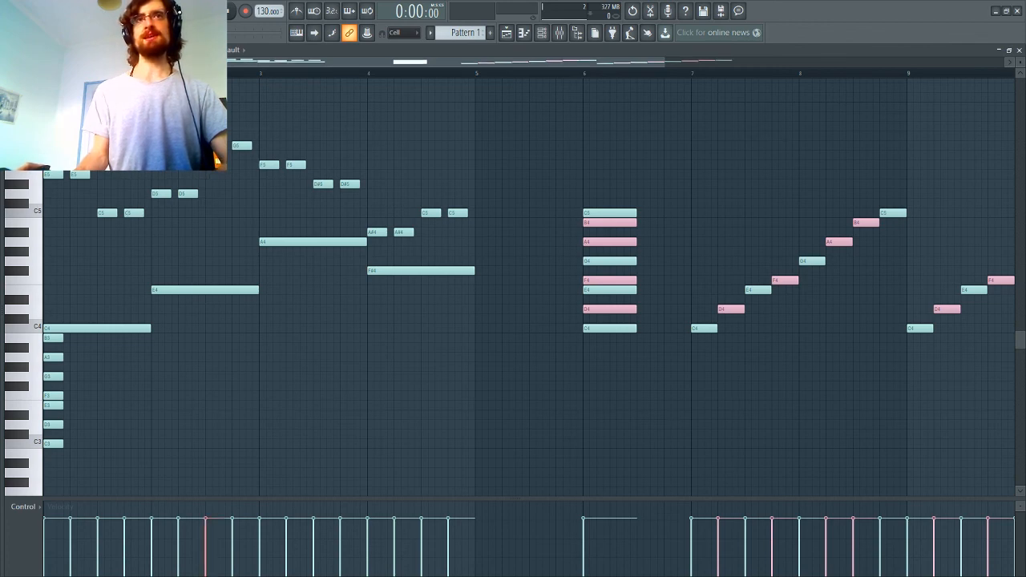
Step: Raise bar 3's D#5 pair to E5, bar 4's A#4 pair to D5 and bar 4's F#4 bass note to G4
{"action": "mouse_move", "coordinate": [328, 186]}
{"action": "left_mouse_down"}
{"action": "mouse_move", "coordinate": [368, 191]}
{"action": "mouse_move", "coordinate": [325, 172]}
{"action": "left_mouse_up"}
{"action": "left_click_drag", "start_coordinate": [369, 225], "coordinate": [381, 193]}
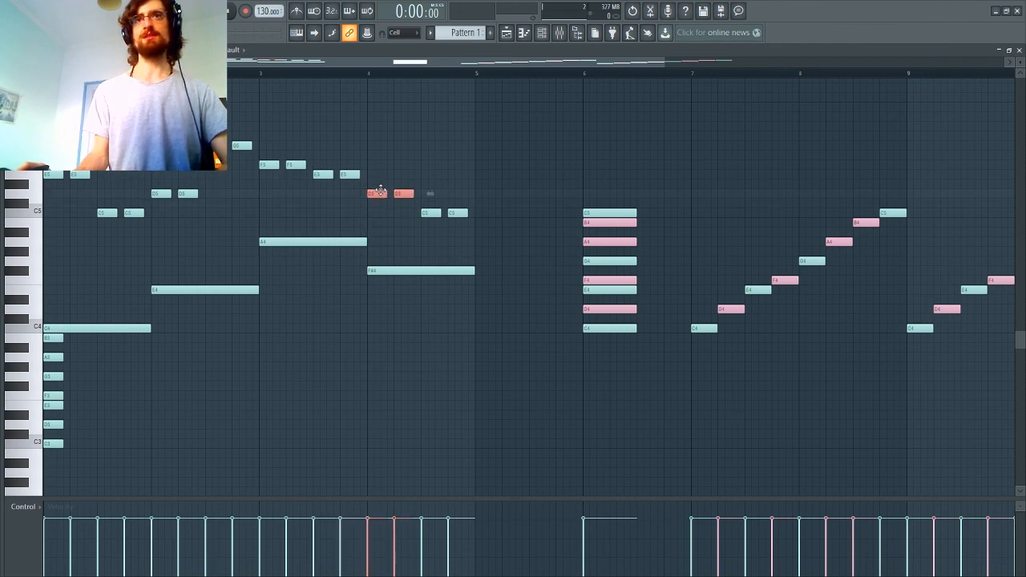
{"action": "left_click", "coordinate": [392, 233]}
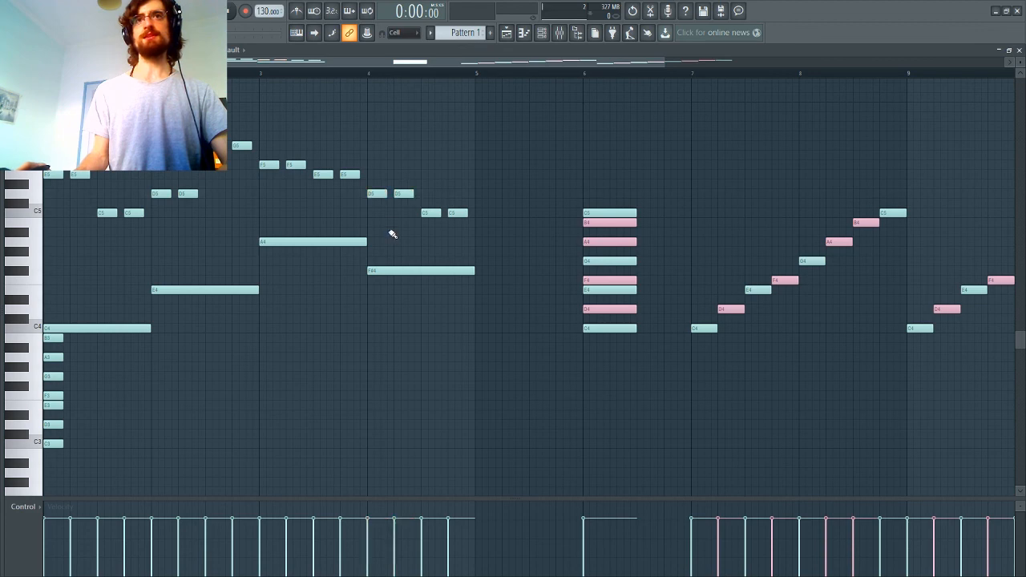
{"action": "left_click_drag", "start_coordinate": [395, 273], "coordinate": [395, 258]}
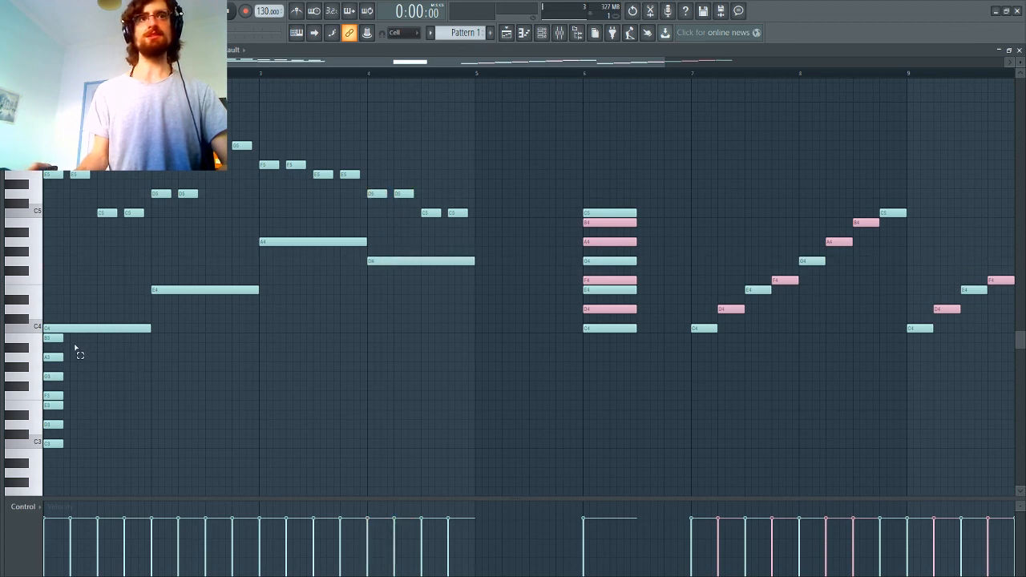
Step: Delete the stack of guide notes from C3 to B3 in bar 1 and play the pattern
{"action": "left_click_drag", "start_coordinate": [69, 329], "coordinate": [42, 453]}
{"action": "key", "text": "Delete"}
{"action": "scroll", "coordinate": [207, 238], "scroll_direction": "up", "scroll_amount": 1}
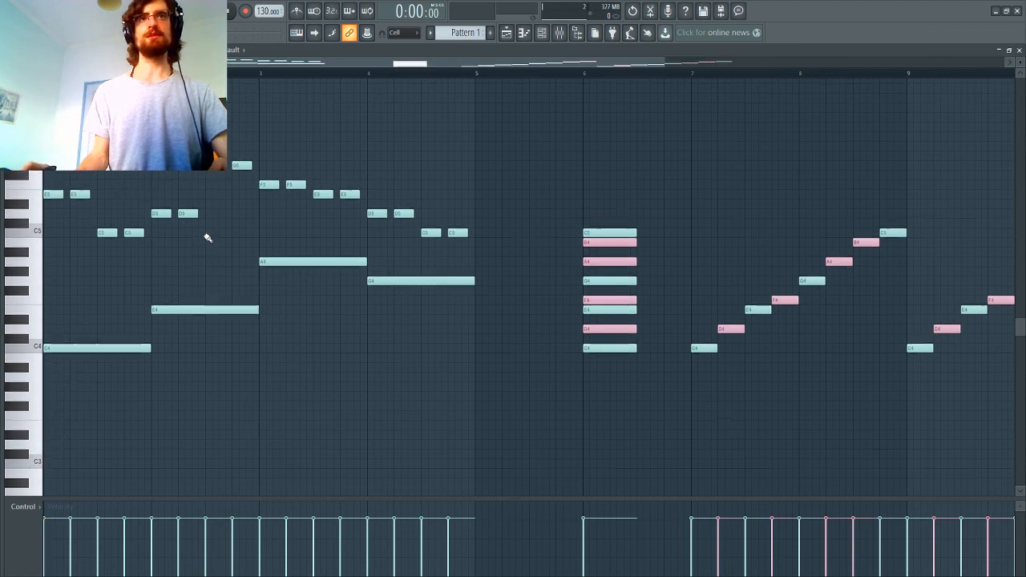
{"action": "scroll", "coordinate": [207, 238], "scroll_direction": "up", "scroll_amount": 4}
{"action": "scroll", "coordinate": [507, 248], "scroll_direction": "down", "scroll_amount": 3}
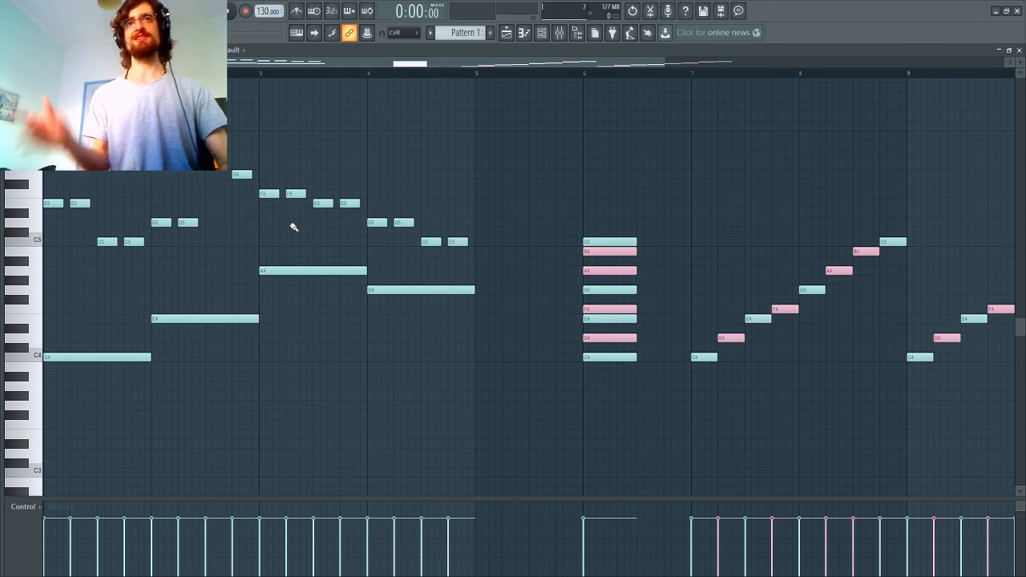
{"action": "key", "text": "space"}
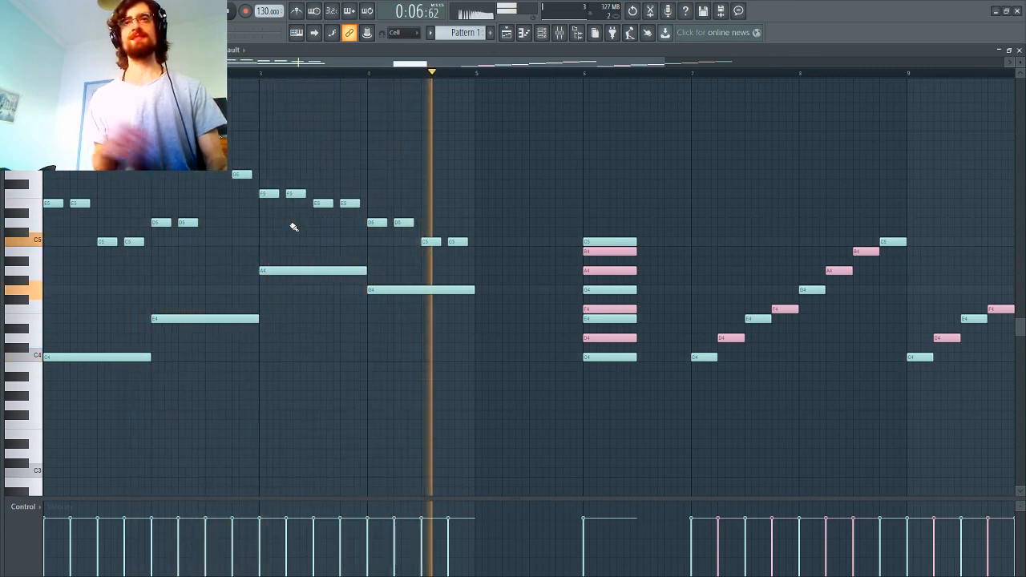
{"action": "key", "text": "space"}
Step: Select all melody and bass notes in bars 1 to 4 and remove them
{"action": "left_click_drag", "start_coordinate": [501, 113], "coordinate": [3, 423]}
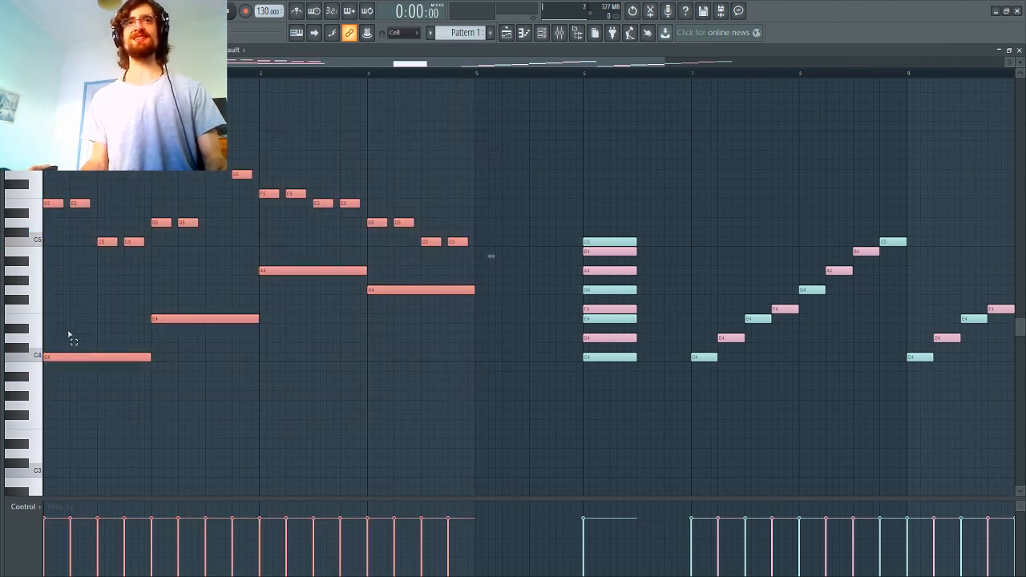
{"action": "scroll", "coordinate": [68, 335], "scroll_direction": "down", "scroll_amount": 2}
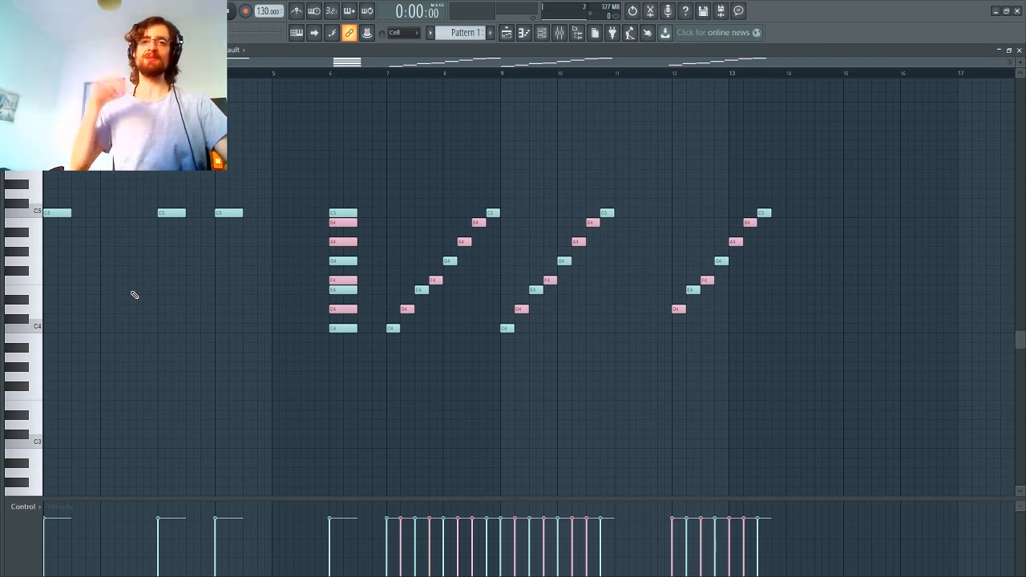
{"action": "key", "text": "super"}
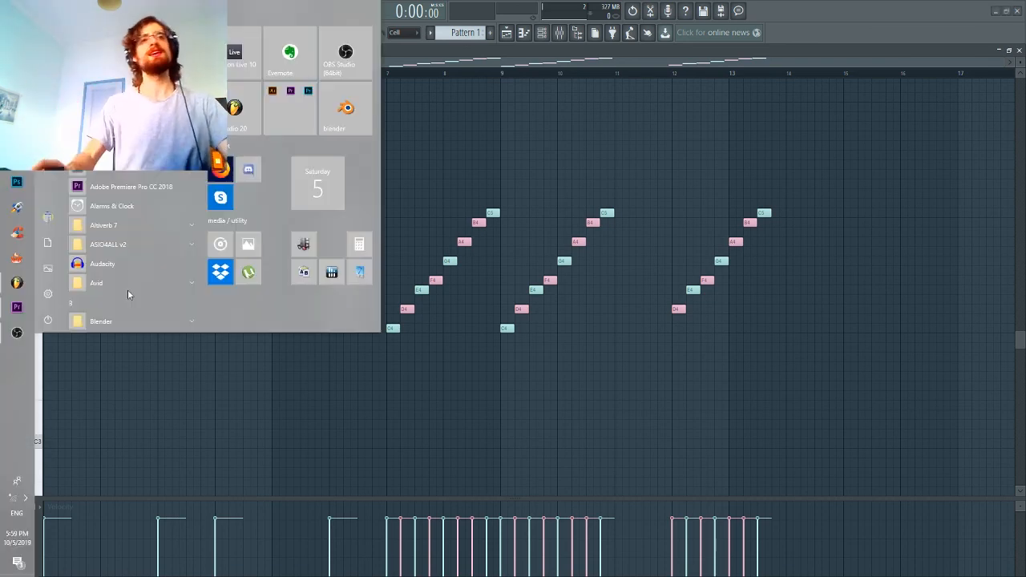
{"action": "left_click", "coordinate": [3, 319]}
{"action": "key", "text": "super"}
{"action": "left_click", "coordinate": [3, 336]}
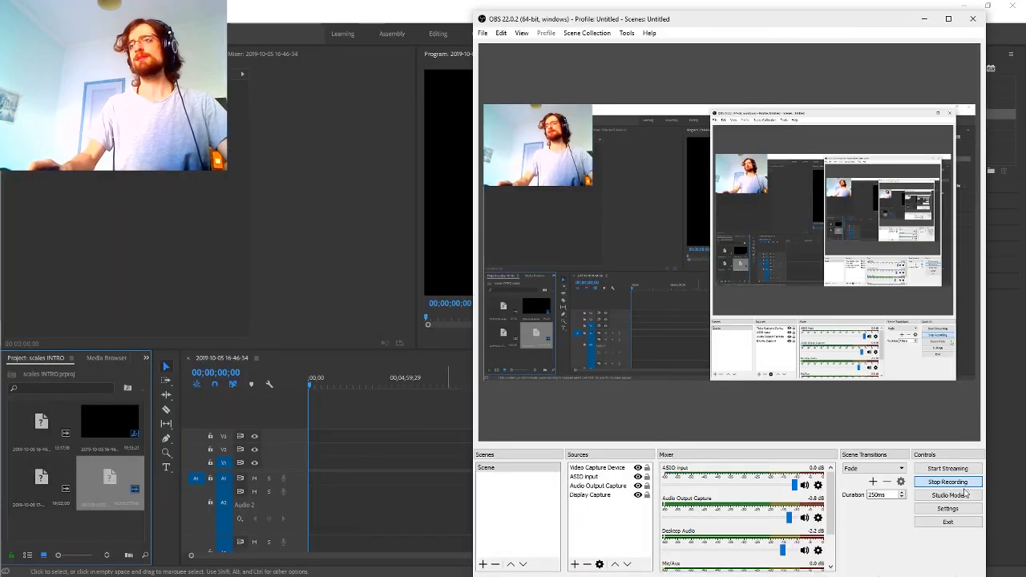